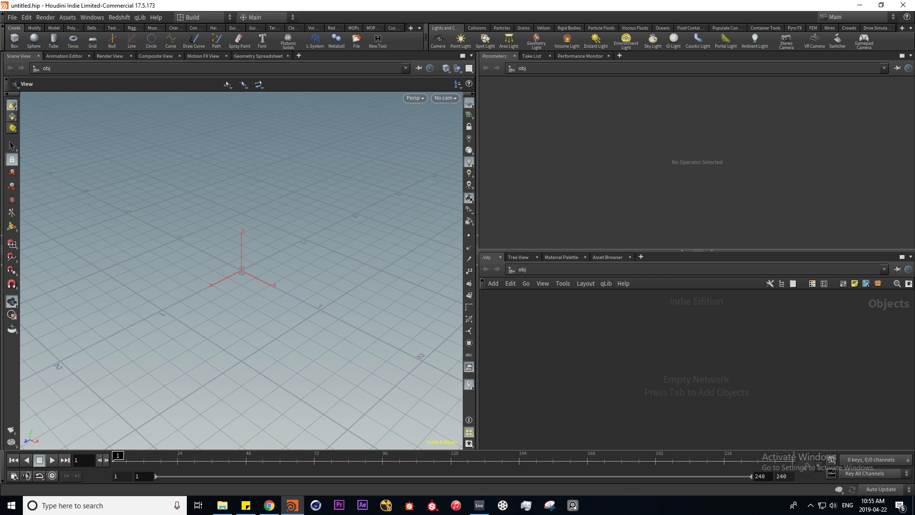
# Step: Create a polygon box at the world origin and return to the object-level network
pyautogui.click(15, 40)
pyautogui.click(709, 365)
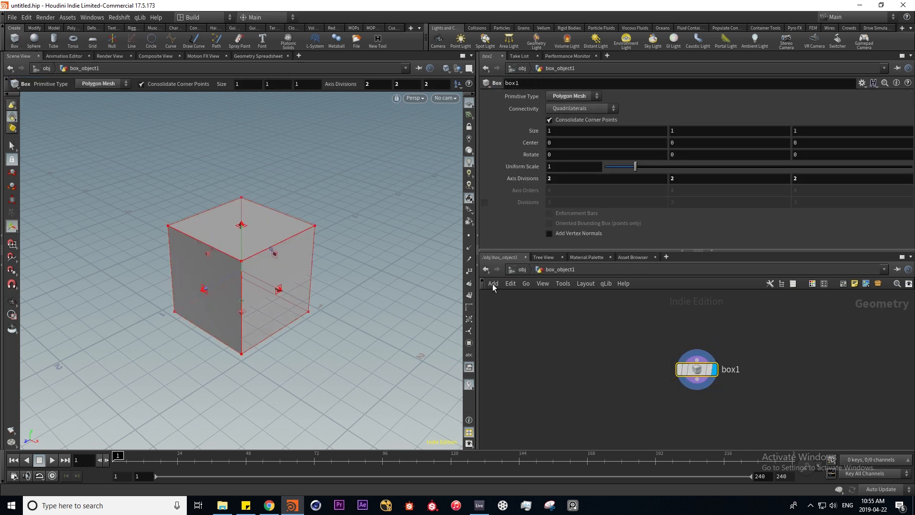
pyautogui.click(522, 270)
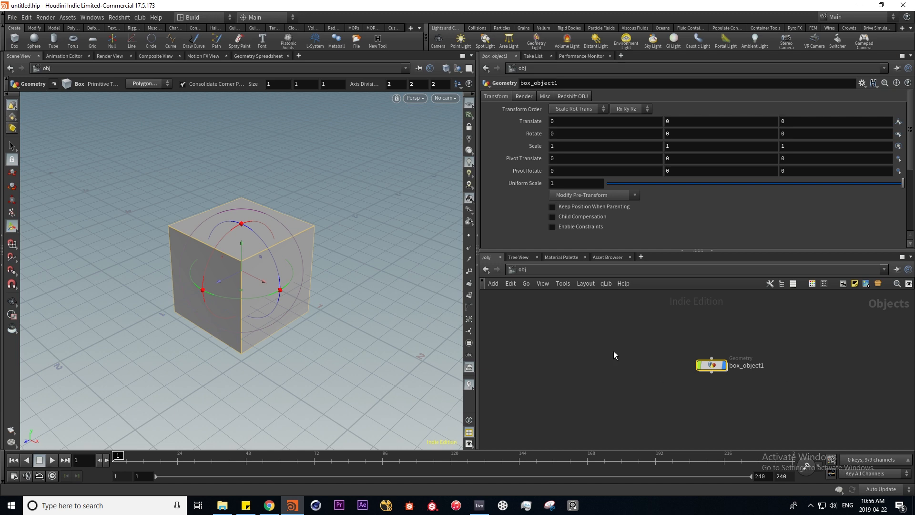
# Step: Create a camera and an area light aligned to the current viewport view
pyautogui.keyDown('ctrl'); pyautogui.click(439, 40); pyautogui.keyUp('ctrl')
pyautogui.keyDown('ctrl'); pyautogui.click(509, 41); pyautogui.keyUp('ctrl')
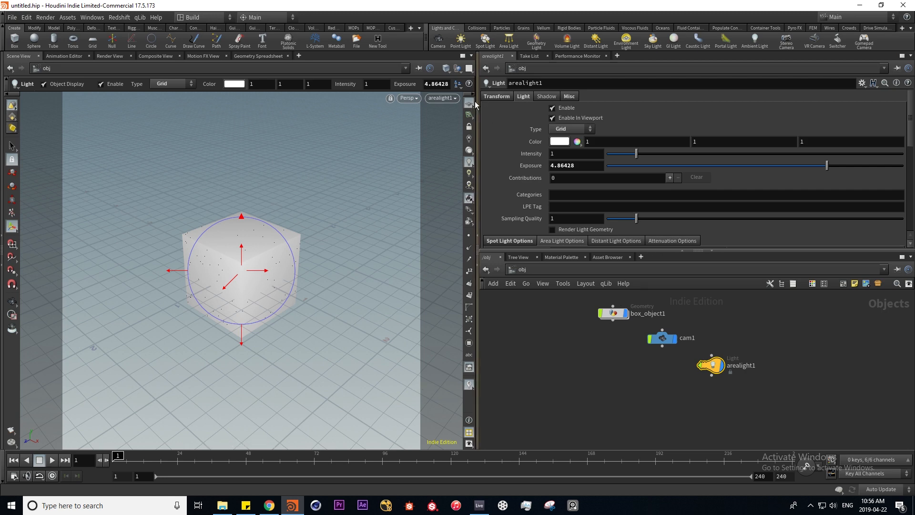
# Step: Lock the viewport to the area light and tumble the view to reposition the light around the box
pyautogui.click(469, 126)
pyautogui.press('Escape')
pyautogui.moveTo(268, 295); pyautogui.dragTo(248, 237)
pyautogui.moveTo(247, 237); pyautogui.dragTo(204, 292, button='middle')
pyautogui.moveTo(204, 293); pyautogui.dragTo(208, 297, button='right')
pyautogui.keyDown('alt'); pyautogui.moveTo(207, 297); pyautogui.dragTo(257, 247); pyautogui.keyUp('alt')
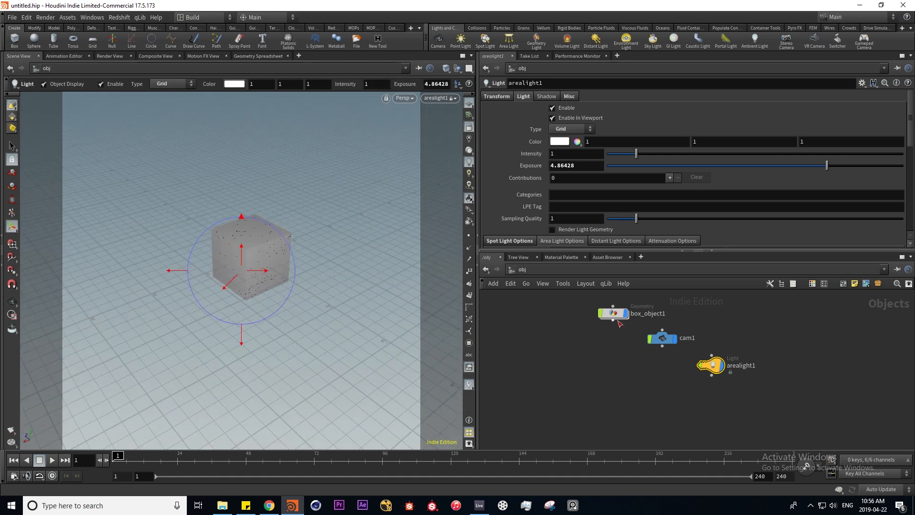
# Step: Examine the internal node networks of cam1 and arealight1, returning to object level after each
pyautogui.doubleClick(668, 340)
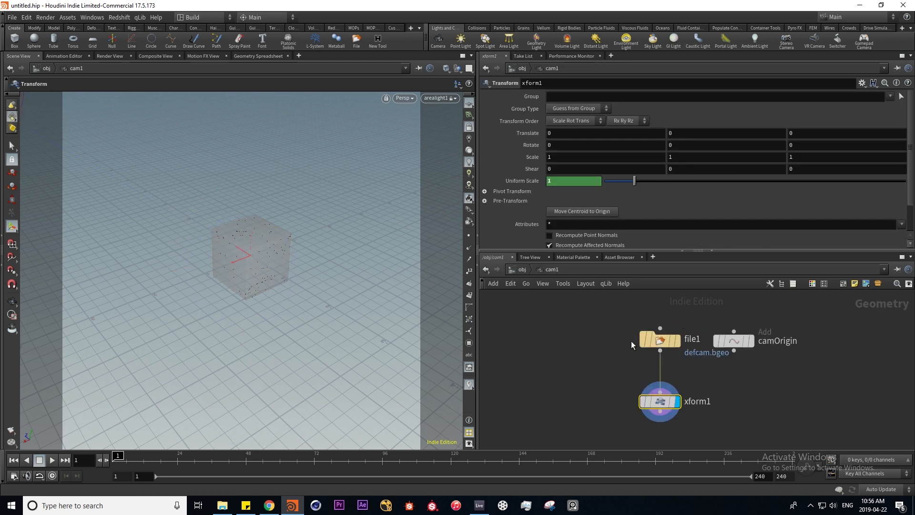
pyautogui.press('u')
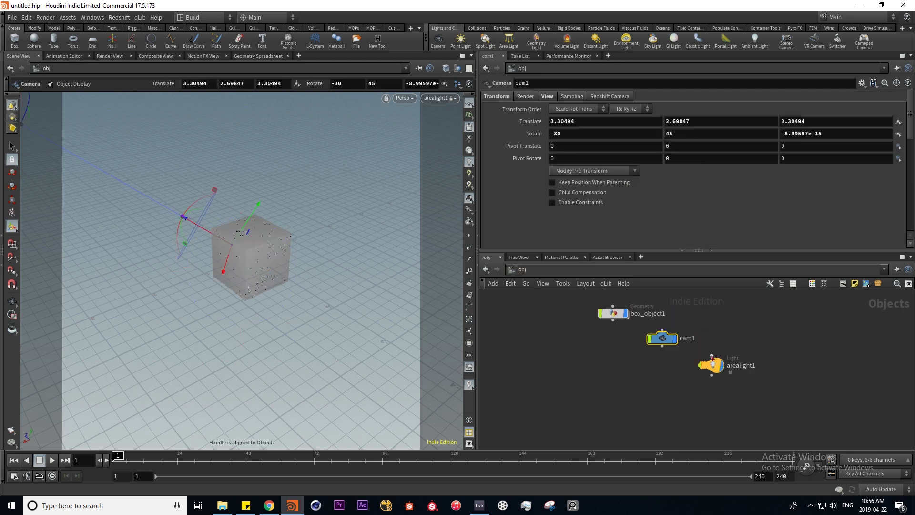
pyautogui.doubleClick(714, 369)
pyautogui.moveTo(643, 362); pyautogui.dragTo(647, 399, button='middle')
pyautogui.scroll(4, 628, 351)
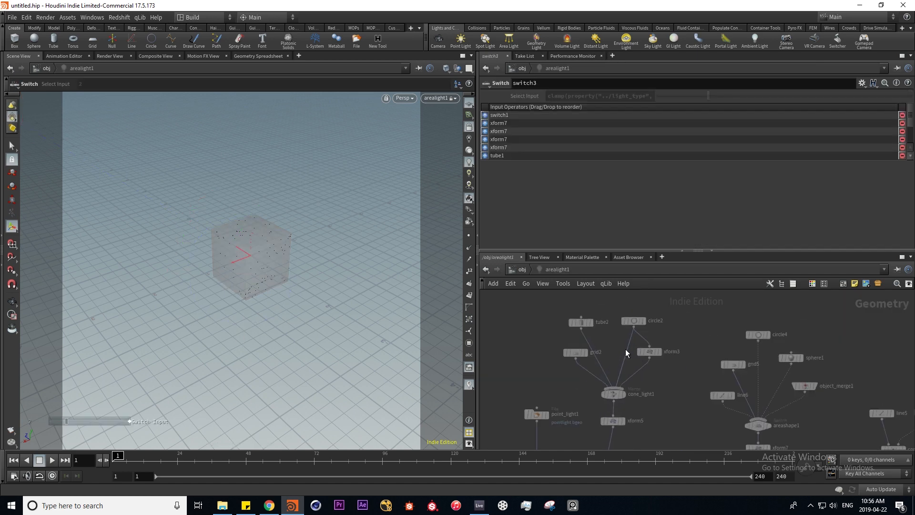
pyautogui.press('u')
# Step: Move the box_object1 node away from cam1 and enable Keep Position When Parenting on the camera
pyautogui.moveTo(623, 320); pyautogui.dragTo(595, 374, button='middle')
pyautogui.moveTo(595, 374); pyautogui.dragTo(547, 379)
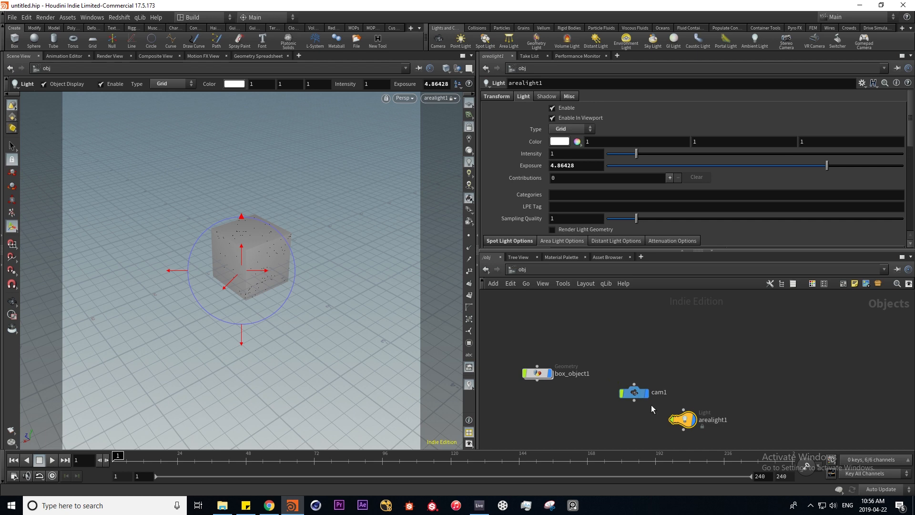
pyautogui.click(635, 393)
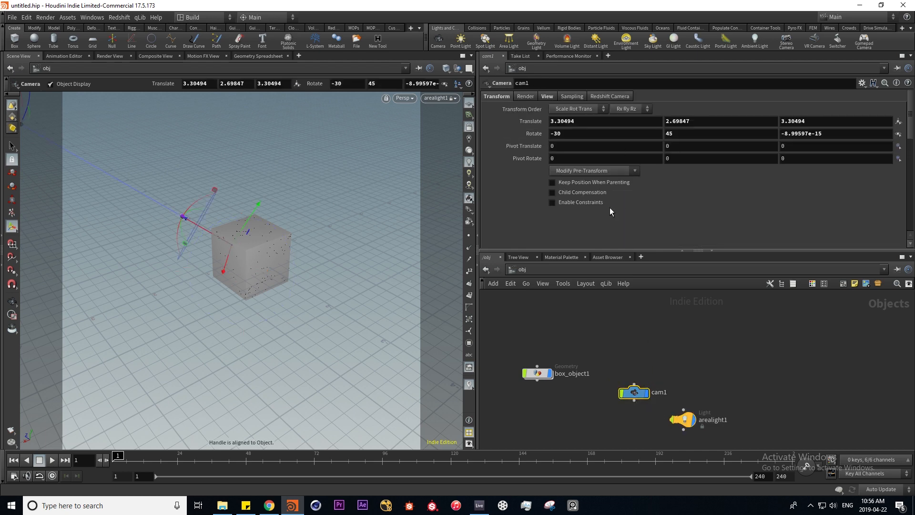
pyautogui.click(552, 183)
# Step: Add a Null object directly above cam1 in the network, wired as the camera's parent
pyautogui.click(627, 345)
pyautogui.press('Tab')
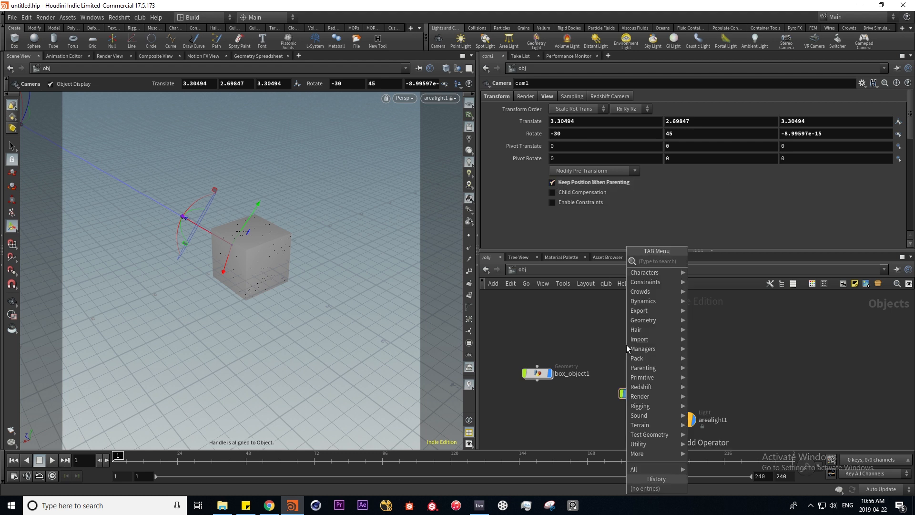
pyautogui.write('nul')
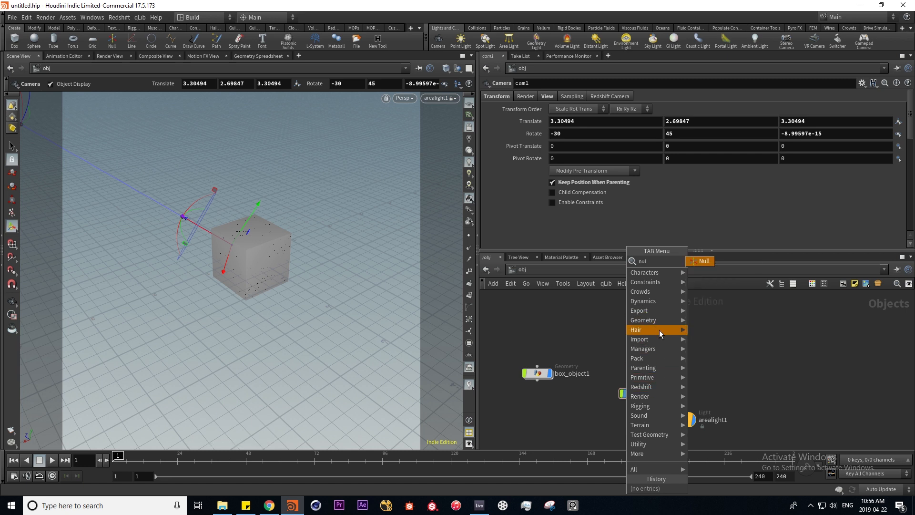
pyautogui.press('Return')
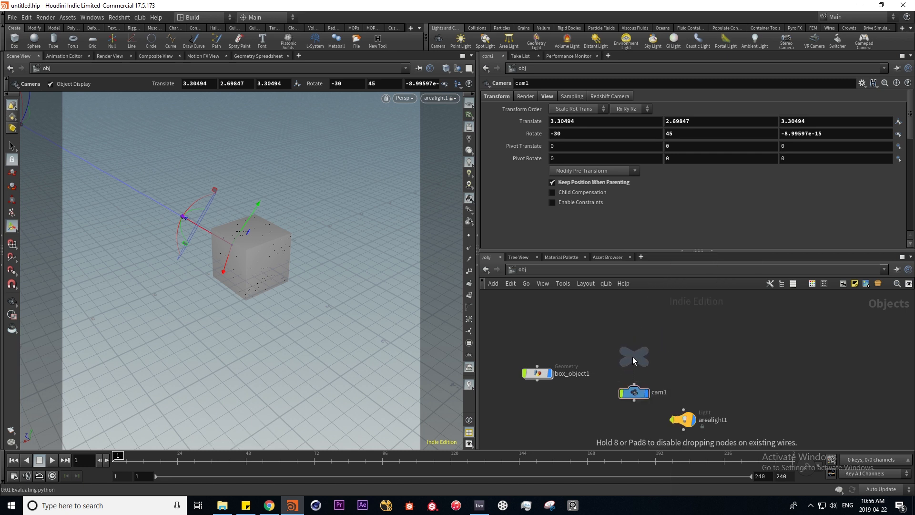
pyautogui.click(633, 356)
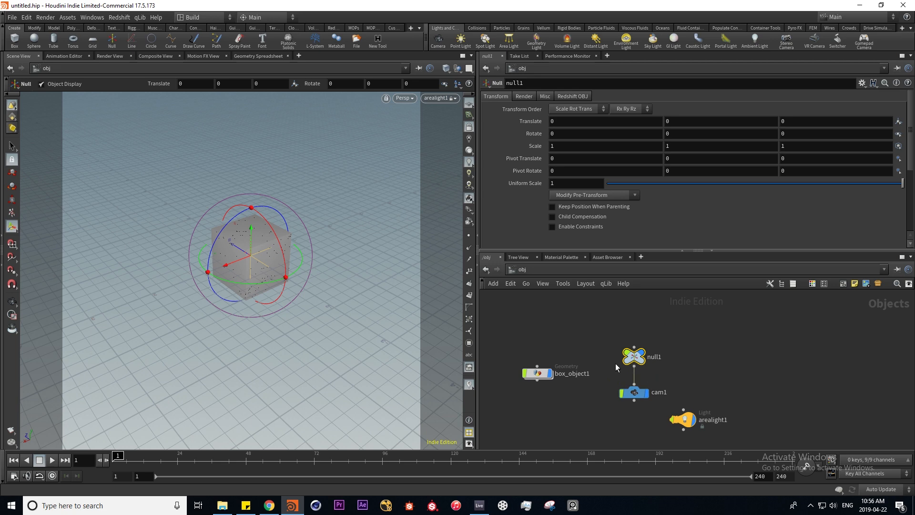
pyautogui.hotkey('ctrl', 'z')
# Step: Look through cam1 in the viewport and rotate the parent null to about 59 degrees around Y
pyautogui.click(446, 100)
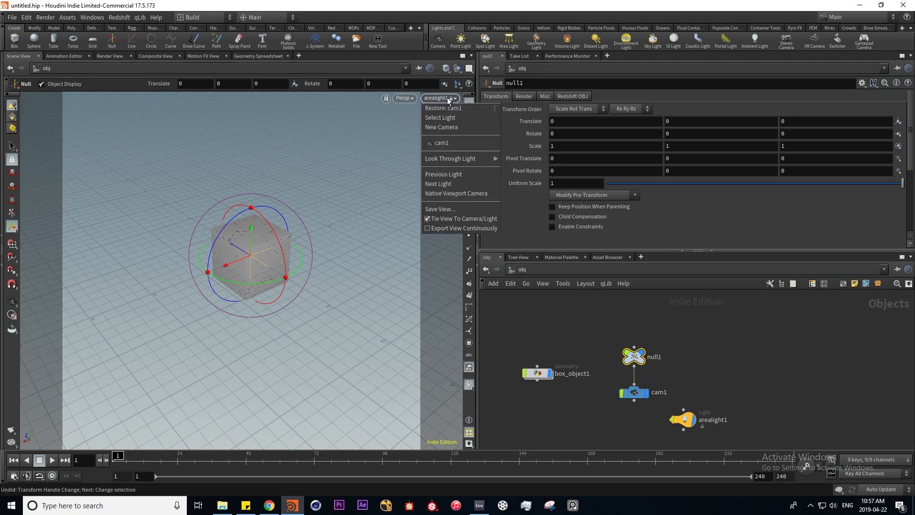
pyautogui.click(447, 135)
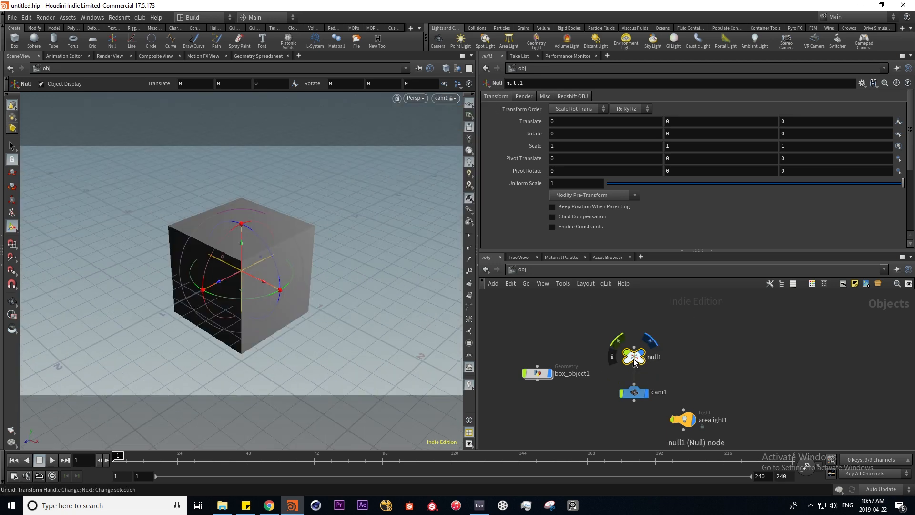
pyautogui.moveTo(229, 299); pyautogui.dragTo(286, 291)
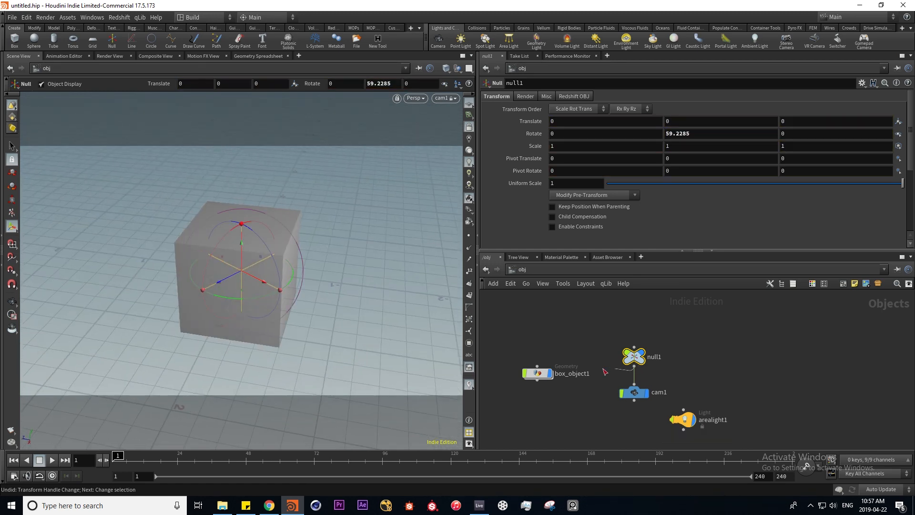
# Step: Parent box_object1 to null1 and rotate the null to about 46 degrees around Y
pyautogui.moveTo(634, 366); pyautogui.dragTo(537, 366)
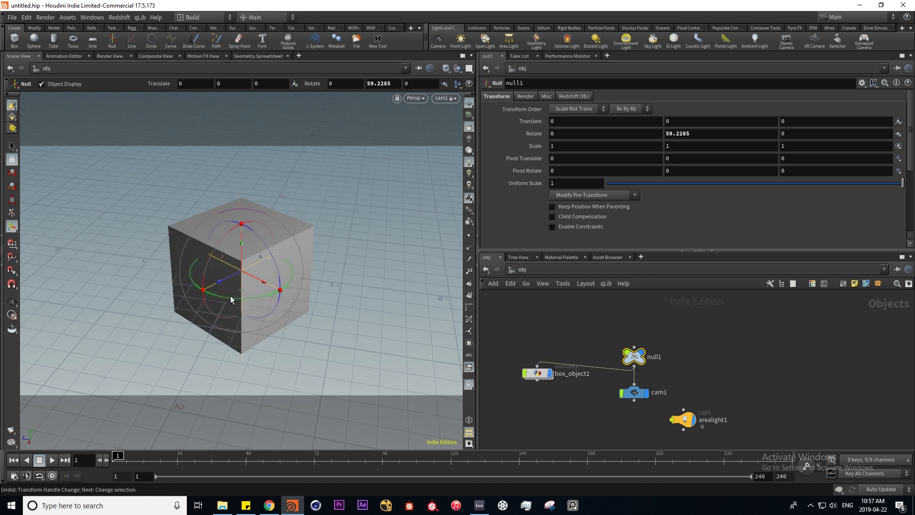
pyautogui.moveTo(230, 295)
pyautogui.mouseDown()
pyautogui.moveTo(356, 272)
pyautogui.moveTo(182, 300)
pyautogui.moveTo(335, 289)
pyautogui.moveTo(270, 304)
pyautogui.moveTo(247, 297)
pyautogui.moveTo(325, 287)
pyautogui.moveTo(186, 288)
pyautogui.moveTo(285, 292)
pyautogui.moveTo(187, 291)
pyautogui.moveTo(281, 294)
pyautogui.moveTo(222, 297)
pyautogui.mouseUp()
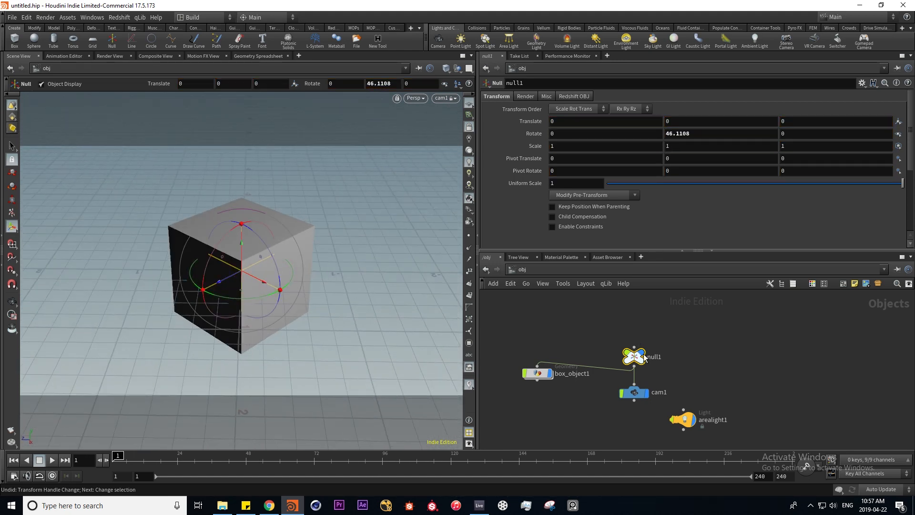
pyautogui.hotkey('alt', 'Tab')
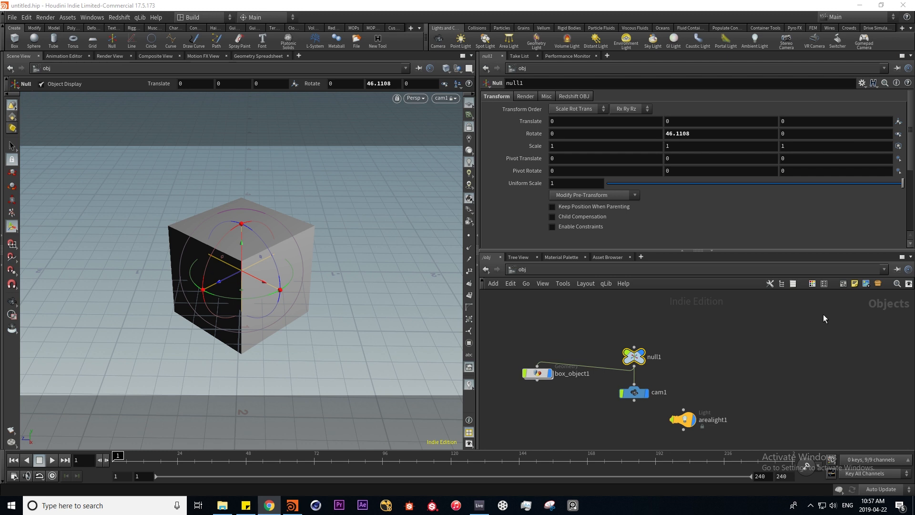
# Step: Inside box_object1, add a Transform node wired below box1 and make it the displayed node
pyautogui.doubleClick(537, 374)
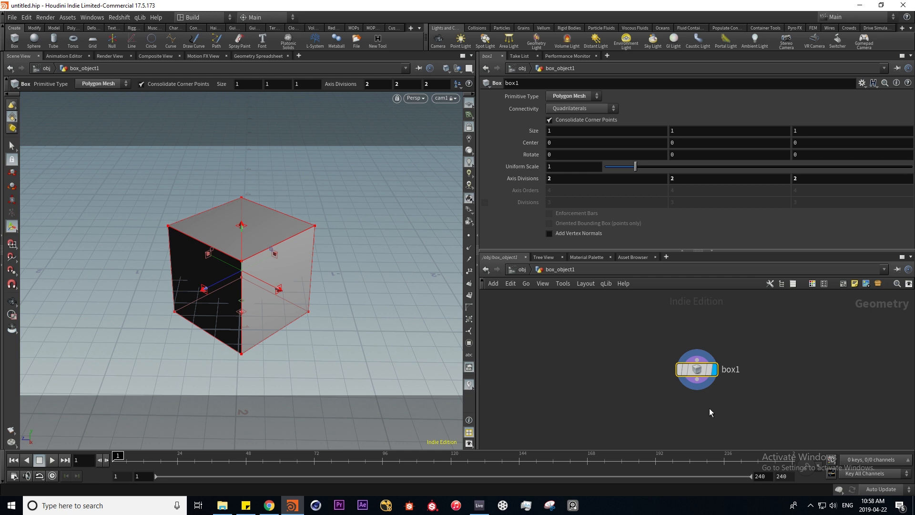
pyautogui.click(521, 270)
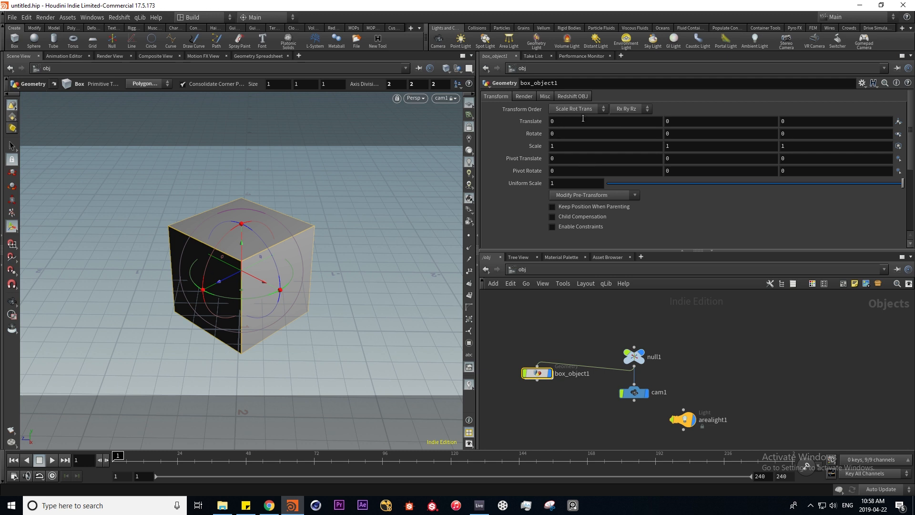
pyautogui.doubleClick(538, 373)
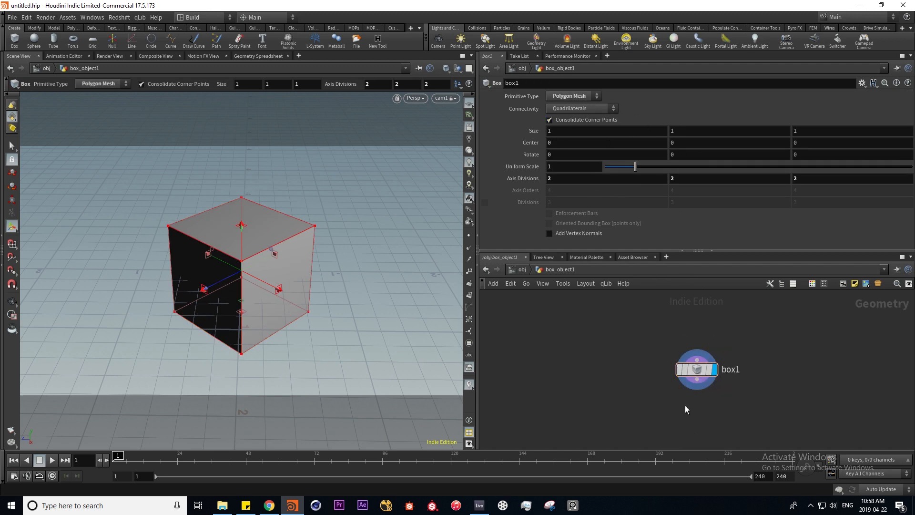
pyautogui.press('Tab')
pyautogui.write('tran')
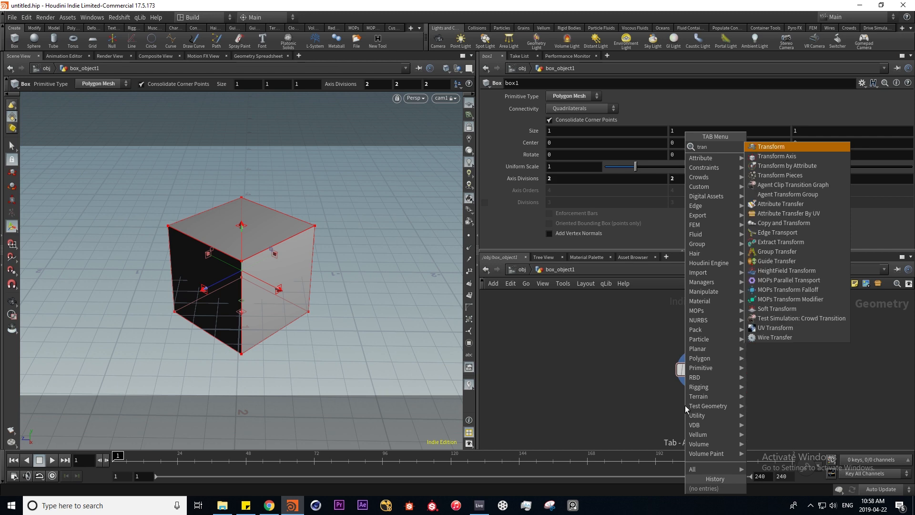
pyautogui.press('Return')
pyautogui.click(715, 414)
pyautogui.click(715, 411)
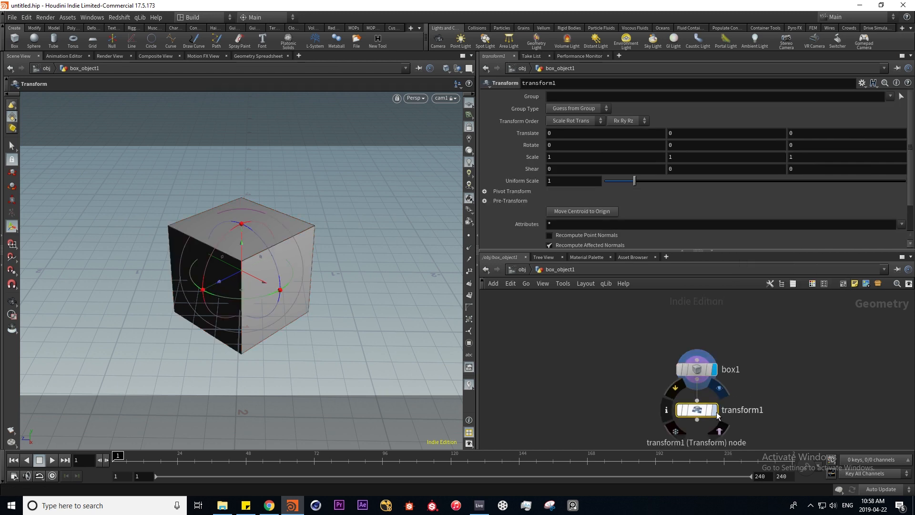
pyautogui.moveTo(644, 418); pyautogui.dragTo(628, 351, button='middle')
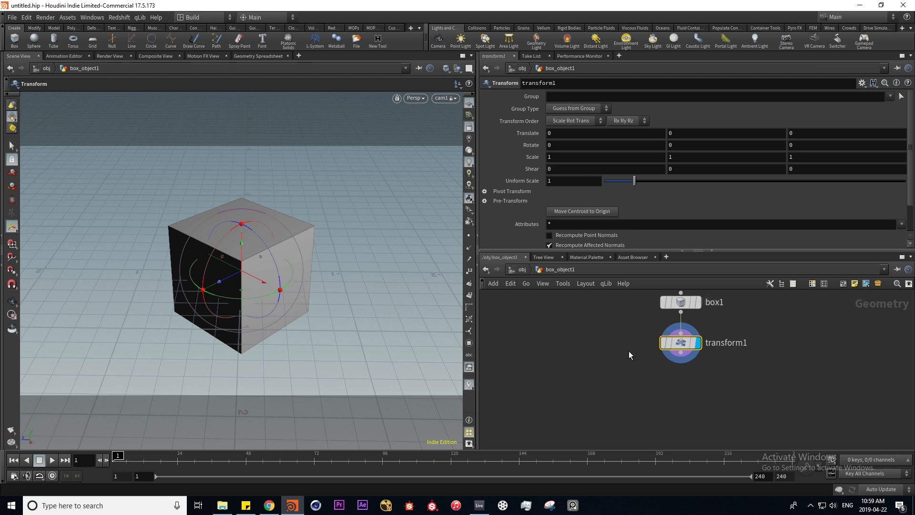
# Step: Add a DOP Network node below the Transform inside box_object1 and enter it
pyautogui.click(520, 269)
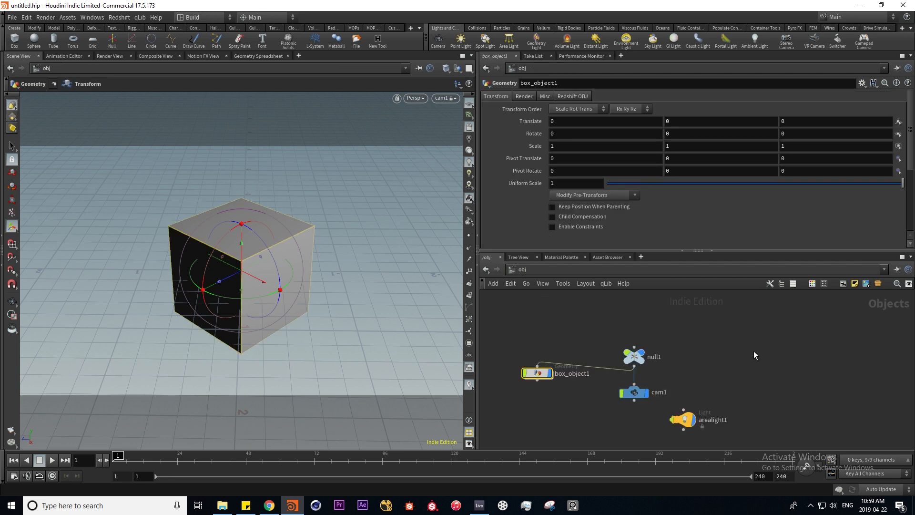
pyautogui.doubleClick(539, 373)
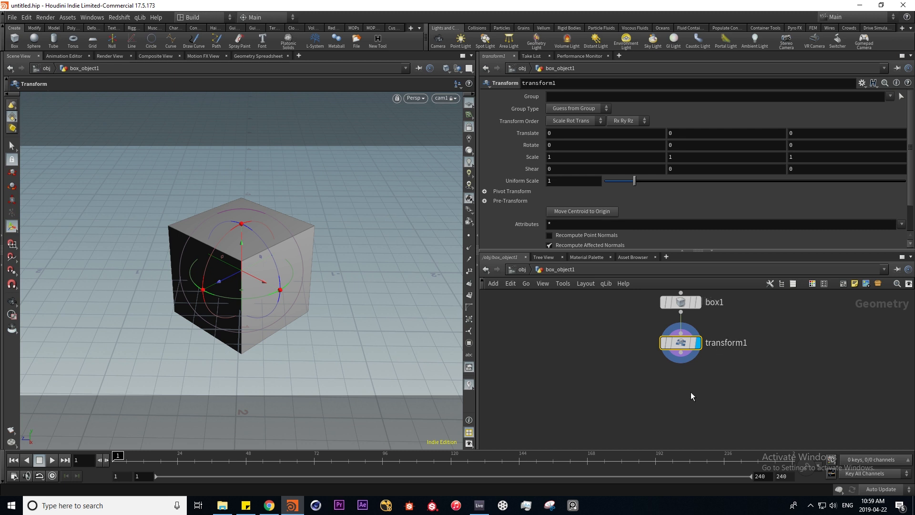
pyautogui.press('Tab')
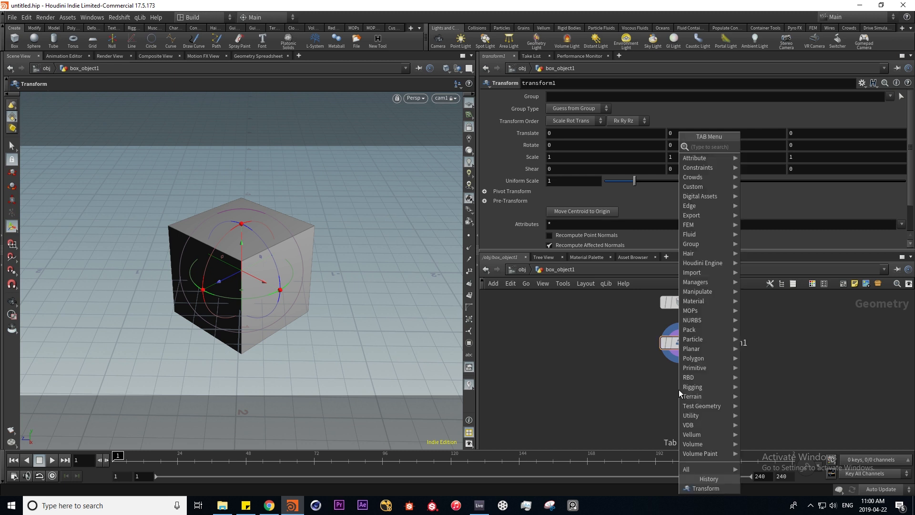
pyautogui.moveTo(687, 399)
pyautogui.write('dop')
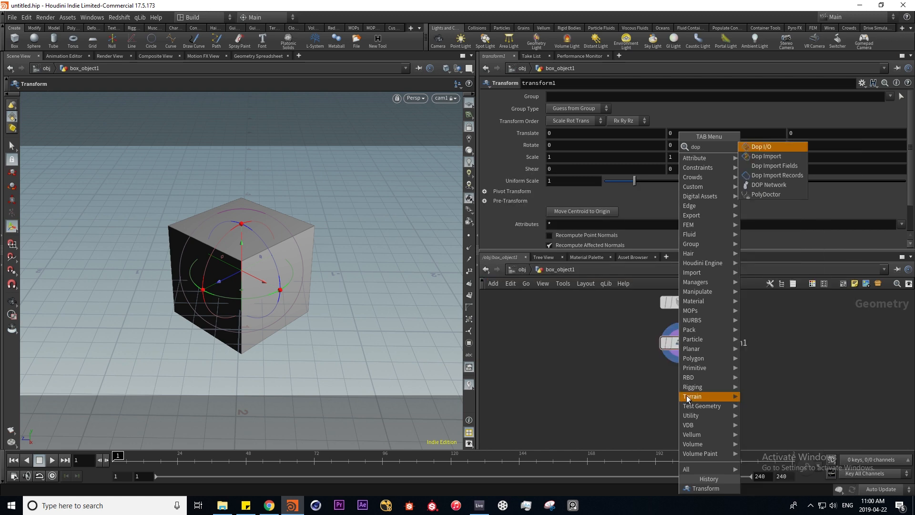
pyautogui.press('Down')
pyautogui.press('Down')
pyautogui.press('Down')
pyautogui.press('Return')
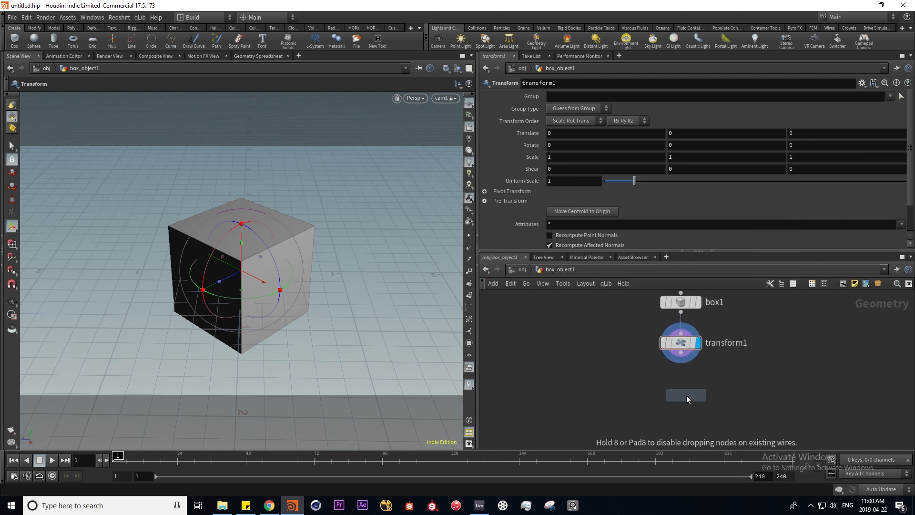
pyautogui.click(687, 396)
pyautogui.doubleClick(687, 397)
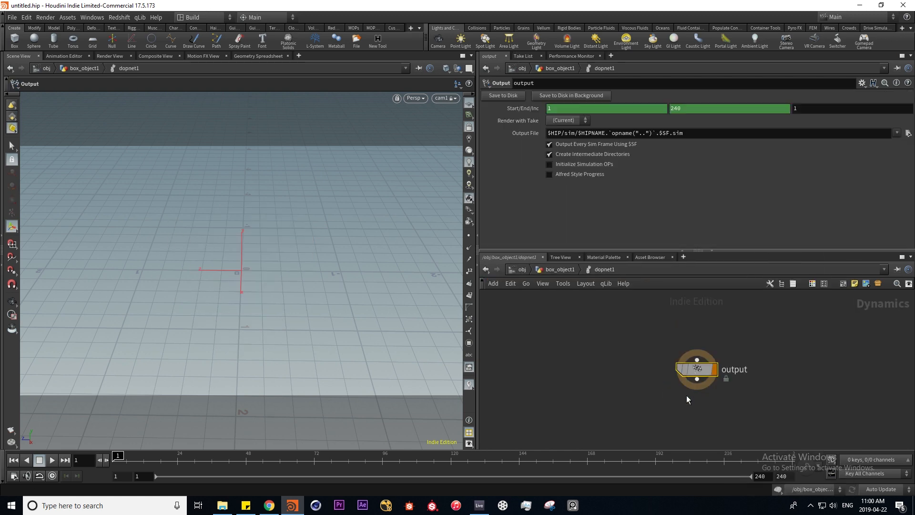
# Step: Return to object level and add a DOP Network beside null1
pyautogui.click(556, 270)
pyautogui.click(522, 269)
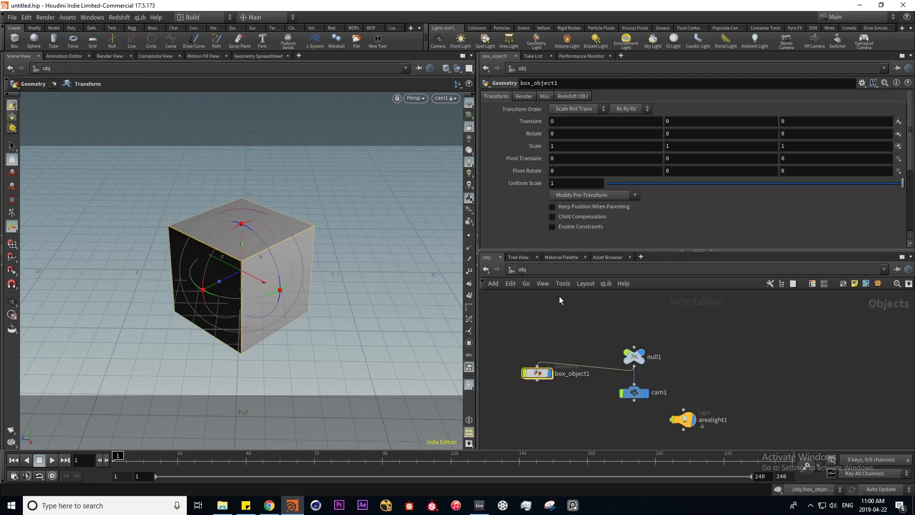
pyautogui.press('Tab')
pyautogui.write('dopne')
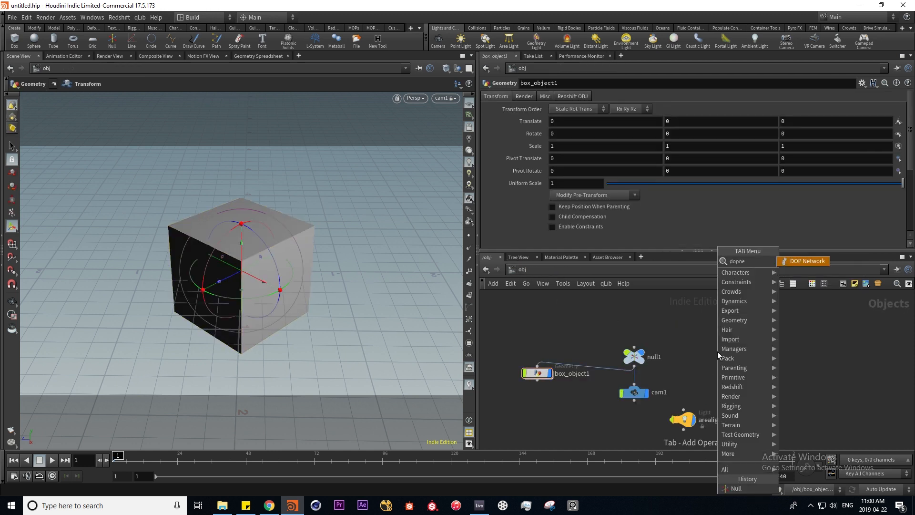
pyautogui.press('Return')
pyautogui.click(717, 351)
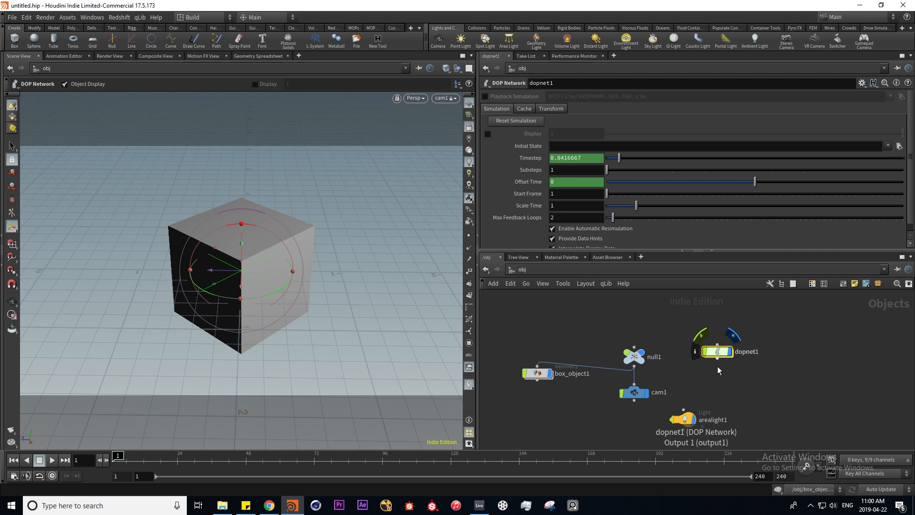
# Step: Inside box_object1, delete the DOP Network node and set the Transform's X translate to the expression $T
pyautogui.doubleClick(537, 374)
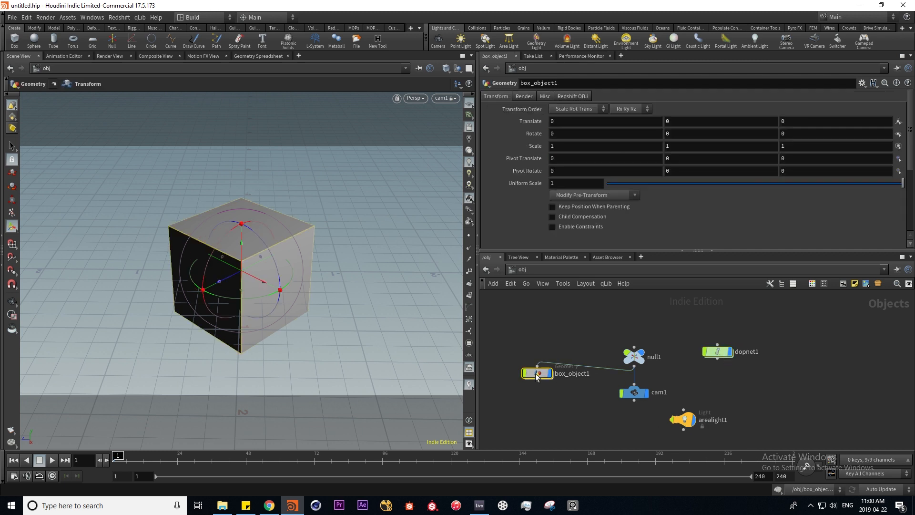
pyautogui.press('Delete')
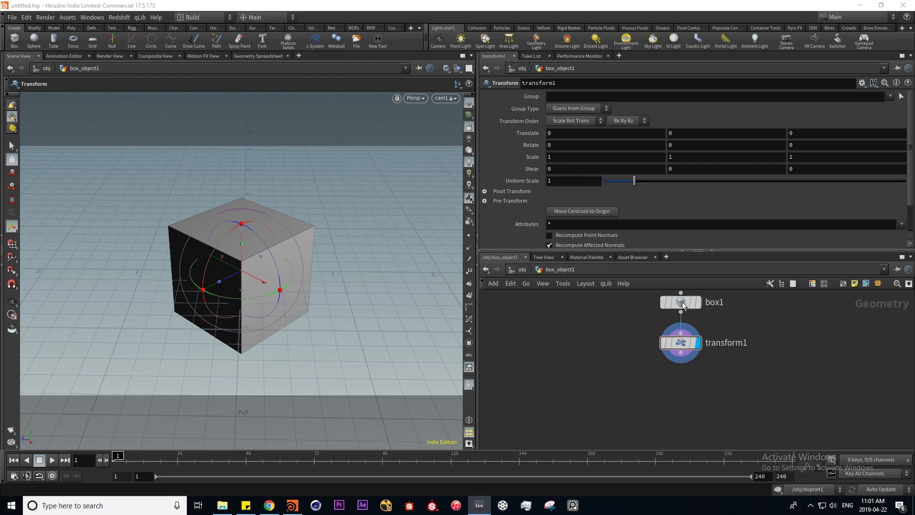
pyautogui.click(567, 133)
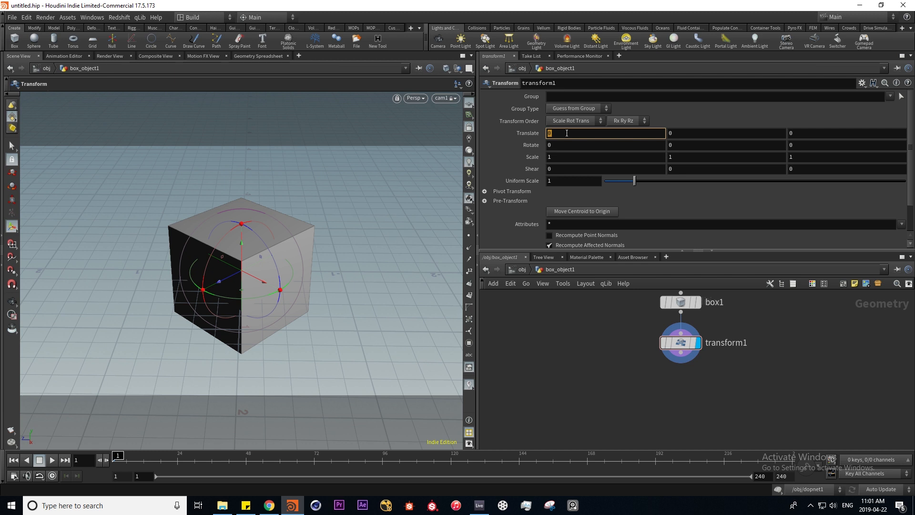
pyautogui.write('$')
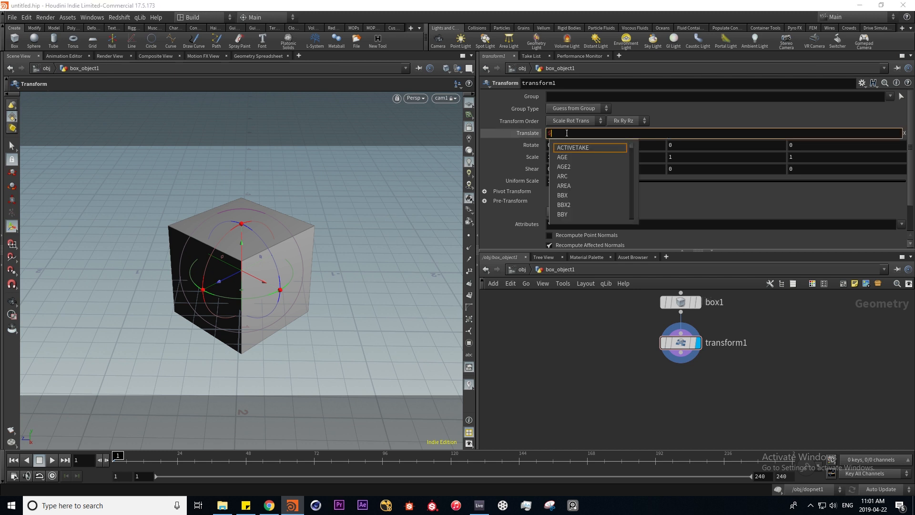
pyautogui.write('T')
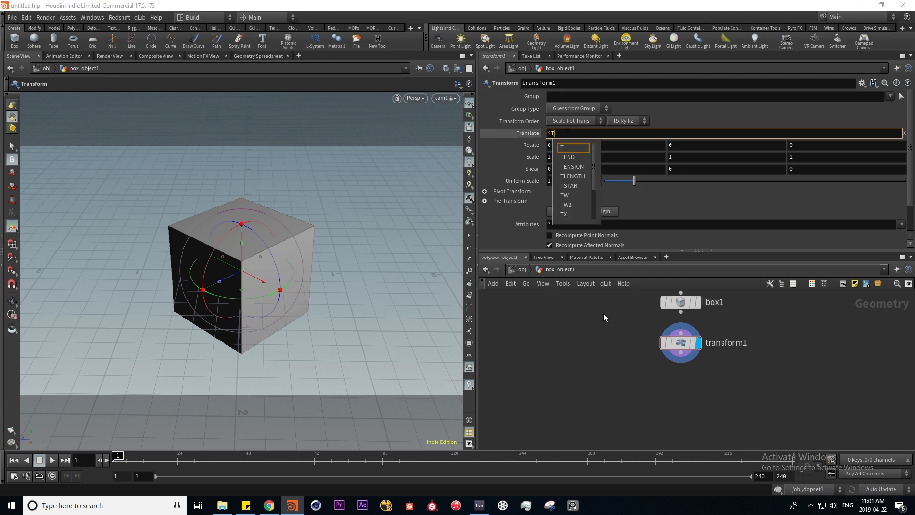
pyautogui.press('Return')
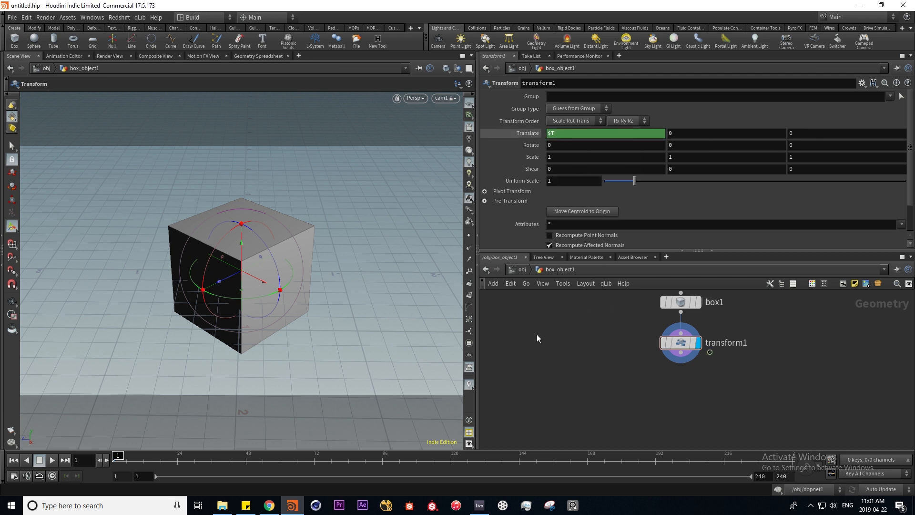
# Step: Play back the box's motion, compare the Translate expression with its evaluated value, and rewind to frame 1
pyautogui.click(52, 461)
pyautogui.press('Escape')
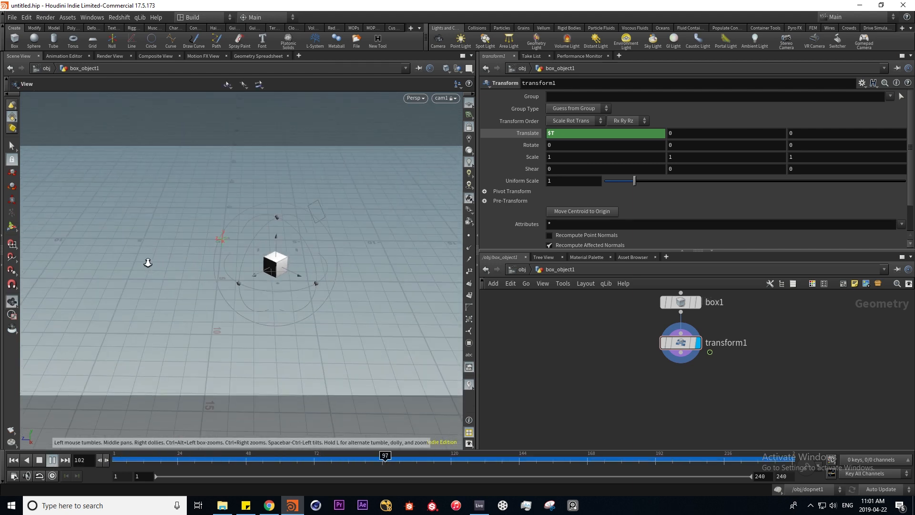
pyautogui.press('t')
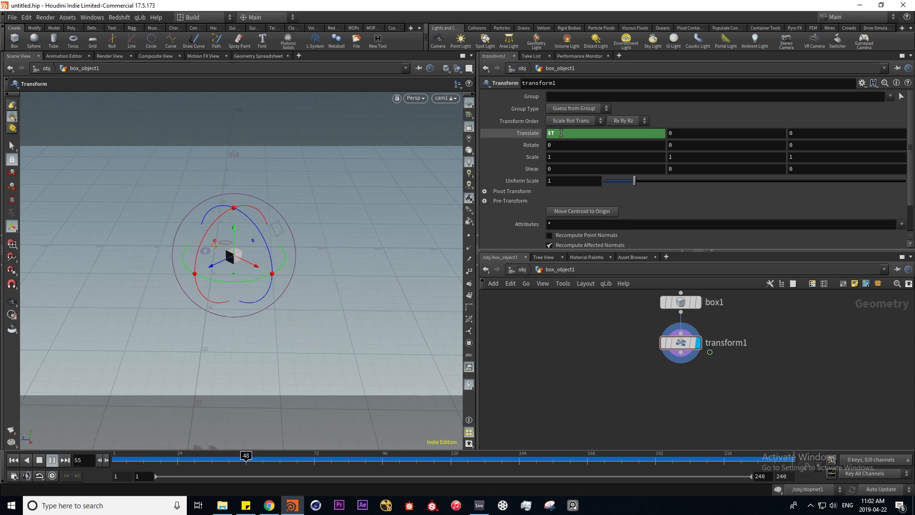
pyautogui.click(526, 133)
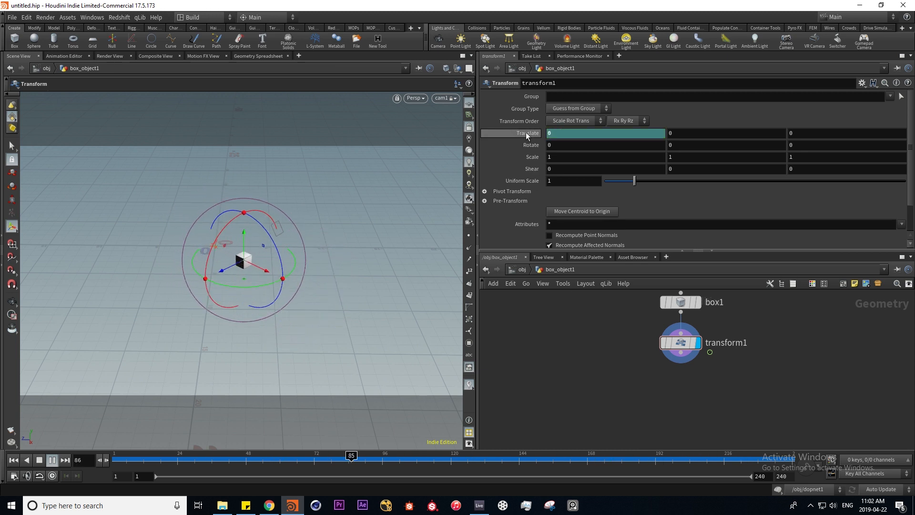
pyautogui.click(526, 133)
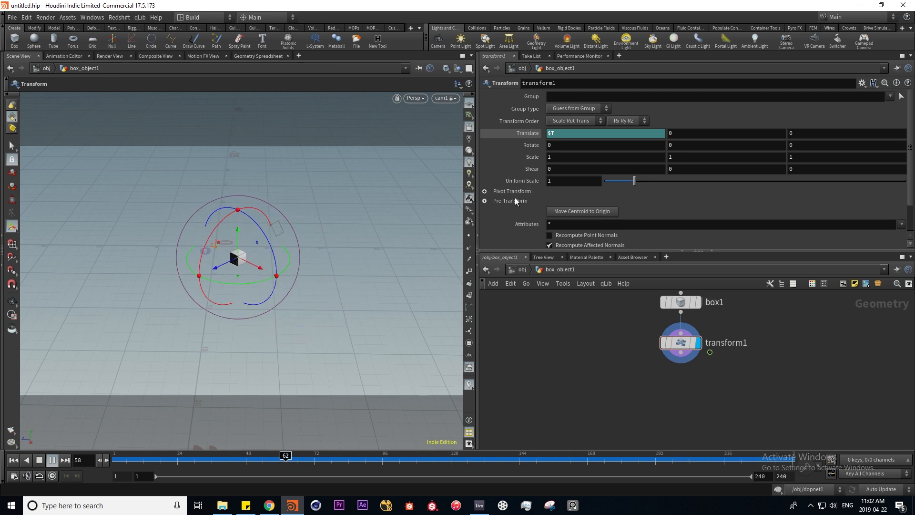
pyautogui.hotkey('ctrl', 'Up')
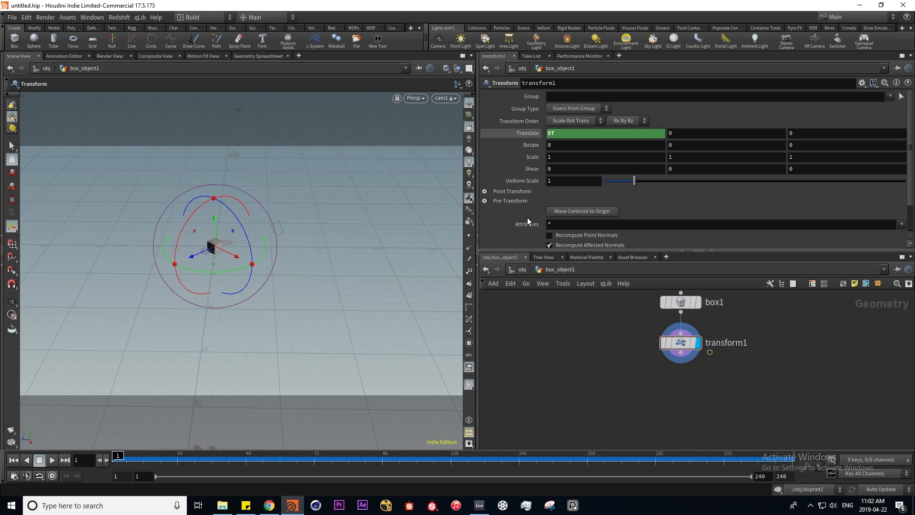
# Step: Return to object level and enter the dopnet1 network
pyautogui.press('u')
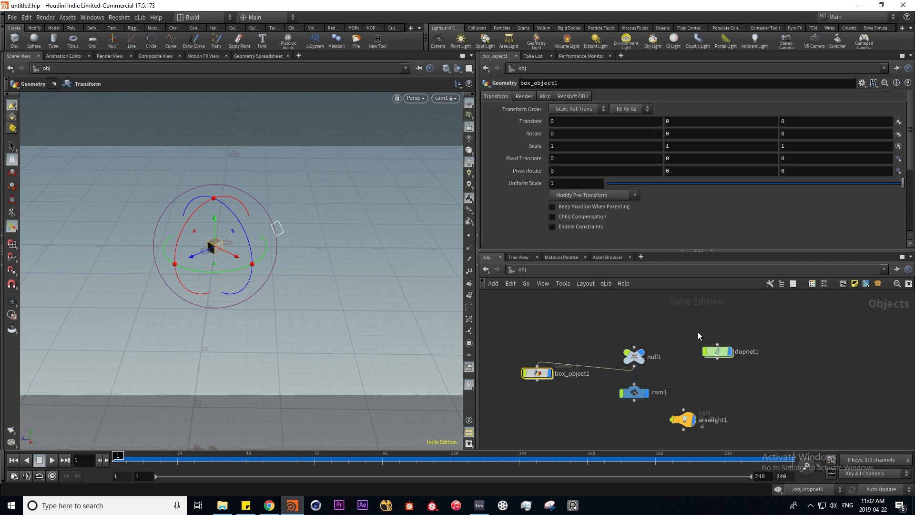
pyautogui.moveTo(719, 352)
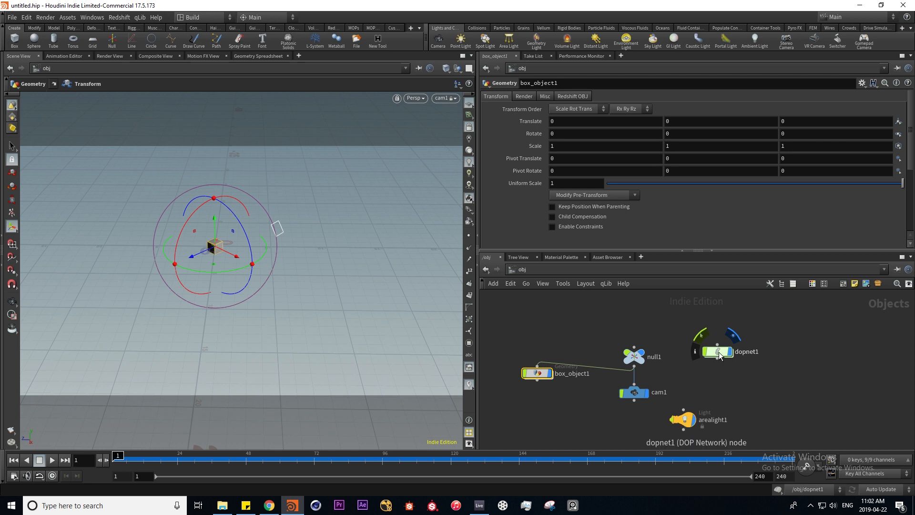
pyautogui.doubleClick(719, 352)
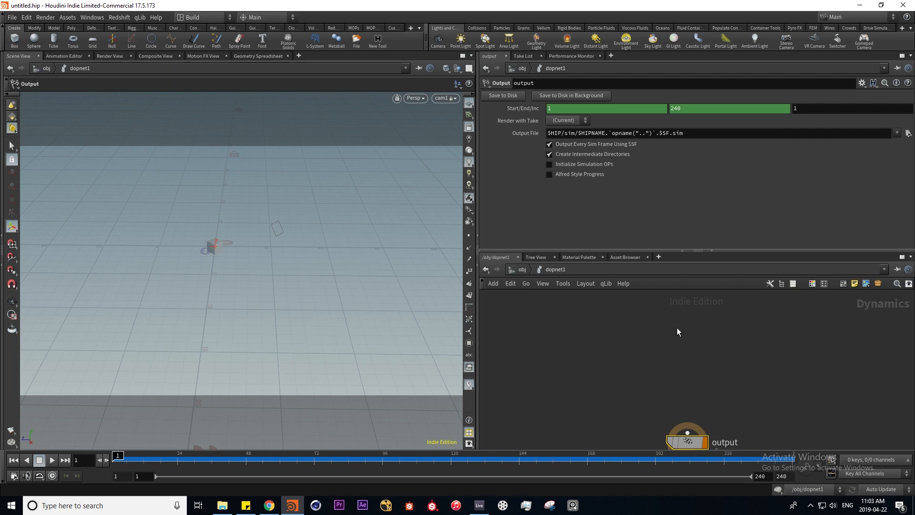
# Step: Examine the dynamics node categories, including Forces and Solvers, and bring up the Vellum shelf tools
pyautogui.press('Tab')
pyautogui.moveTo(709, 263)
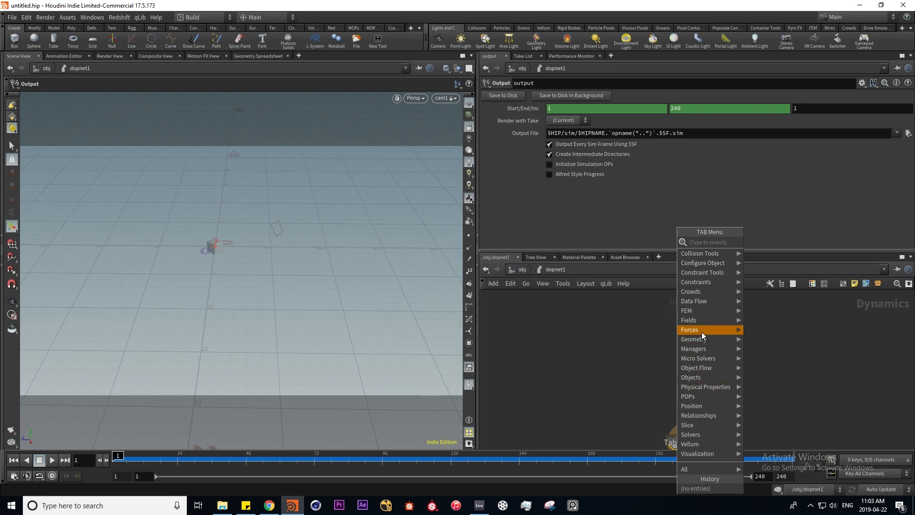
pyautogui.moveTo(701, 333)
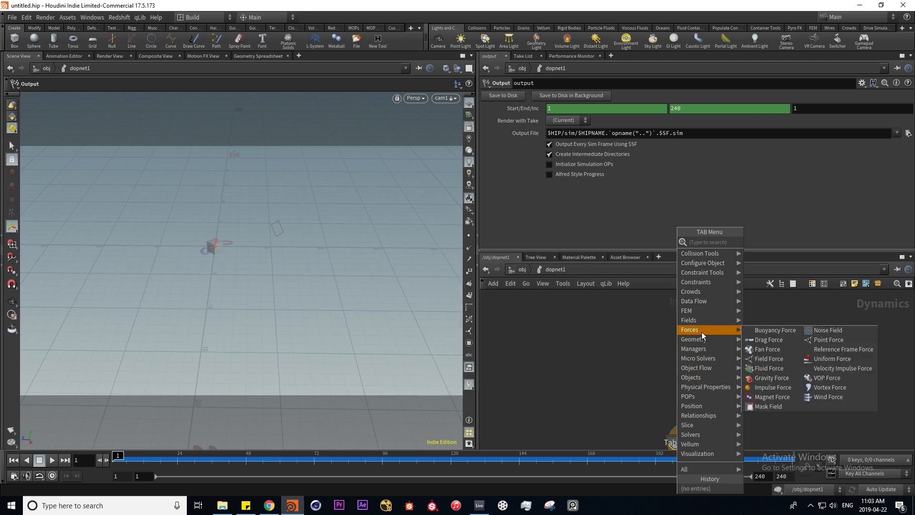
pyautogui.moveTo(717, 434)
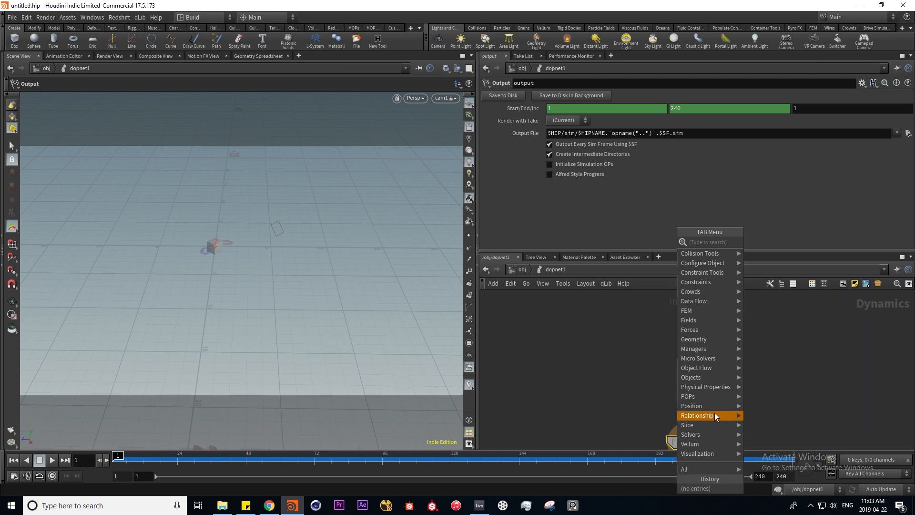
pyautogui.moveTo(713, 405)
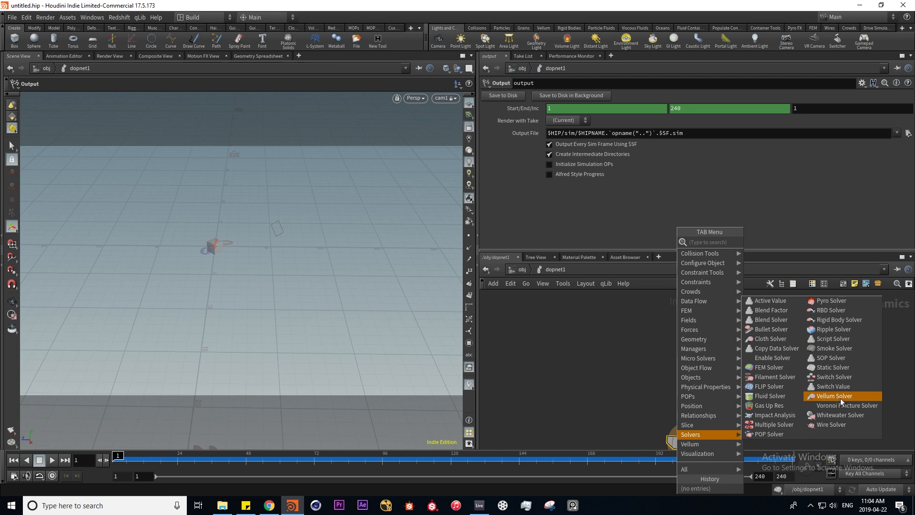
pyautogui.click(586, 345)
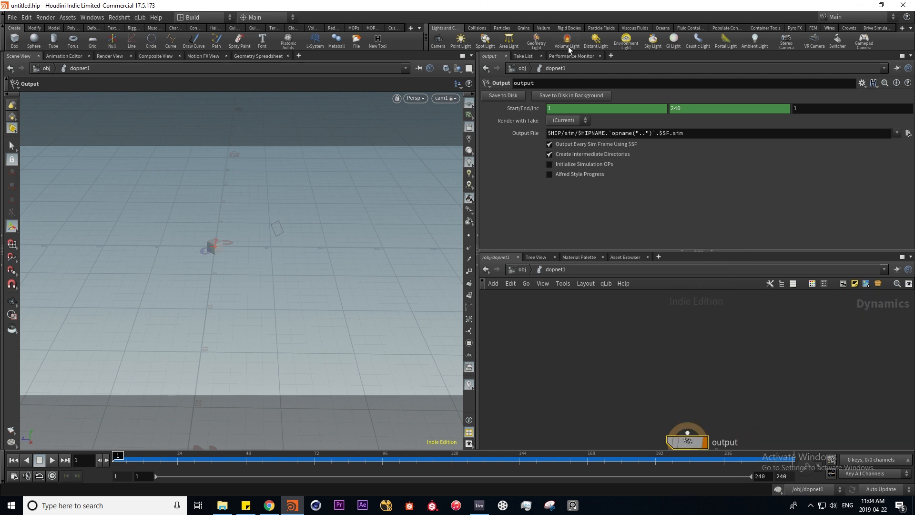
pyautogui.click(539, 28)
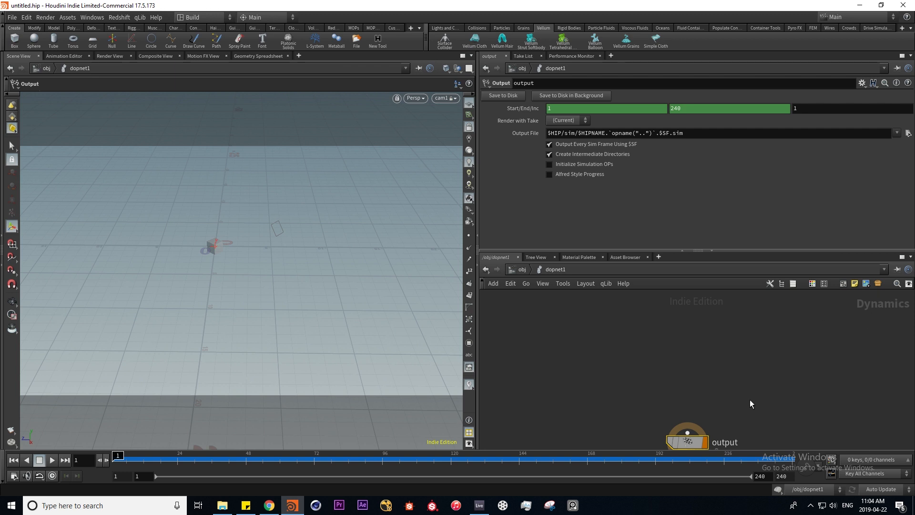
# Step: Add an RBD Object node above the output node in dopnet1
pyautogui.scroll(-2, 692, 358)
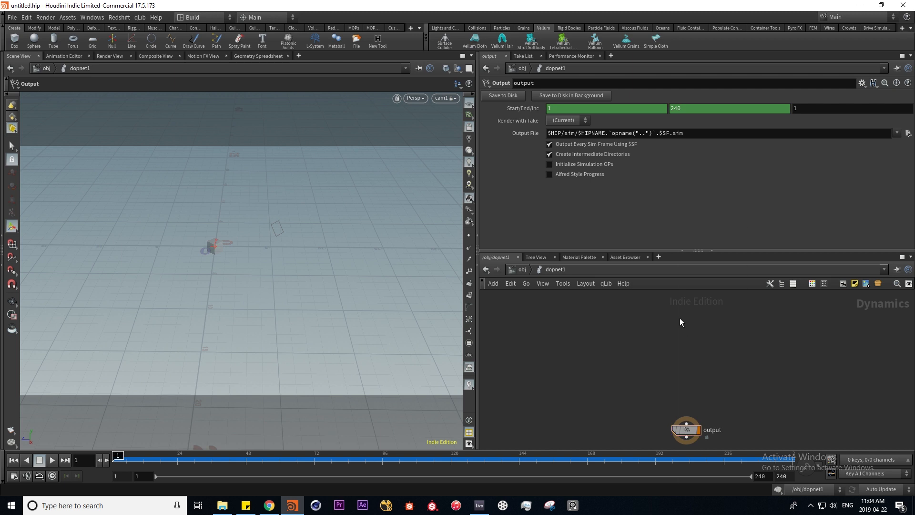
pyautogui.press('Tab')
pyautogui.write('rbd')
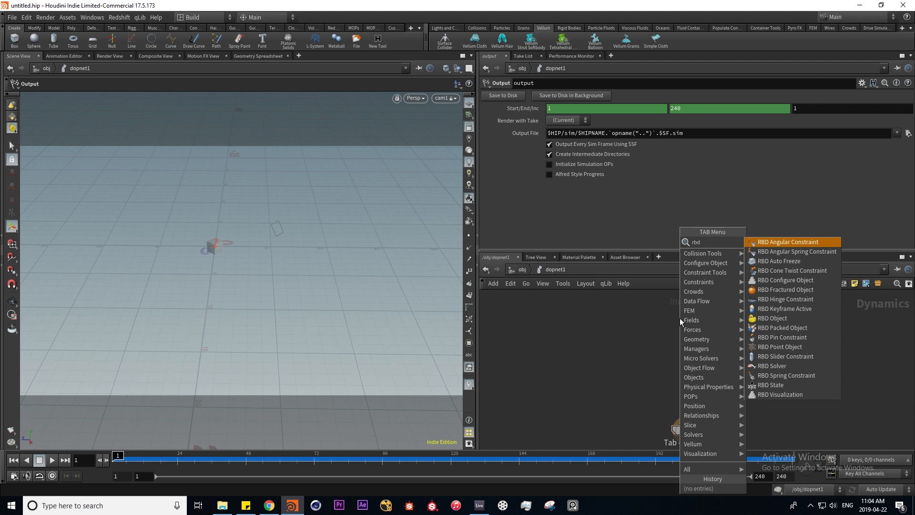
pyautogui.click(803, 318)
pyautogui.click(687, 361)
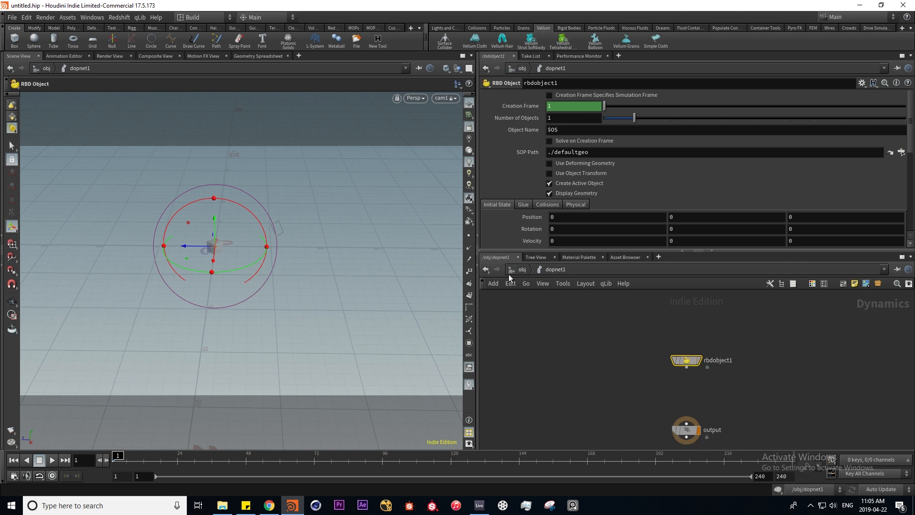
pyautogui.hotkey('alt', 'Tab')
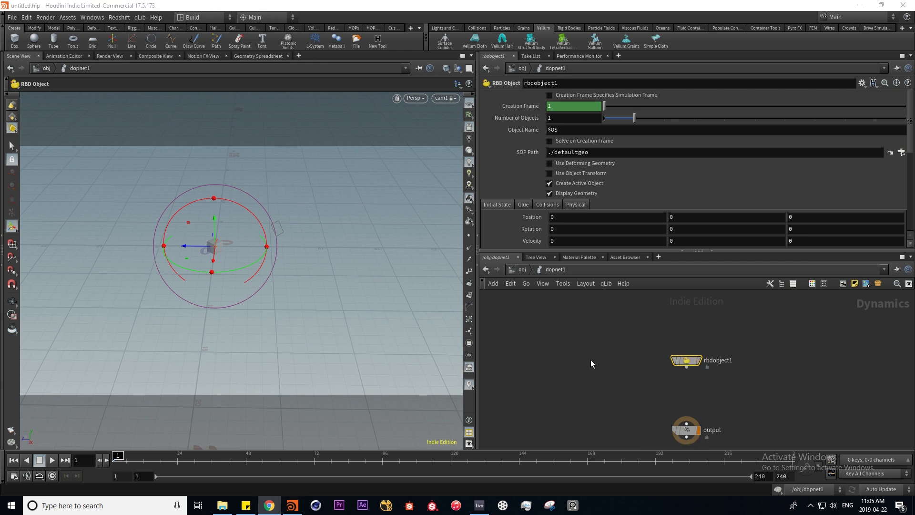
# Step: At object level, create a torus at the origin and place its node above null1
pyautogui.click(522, 269)
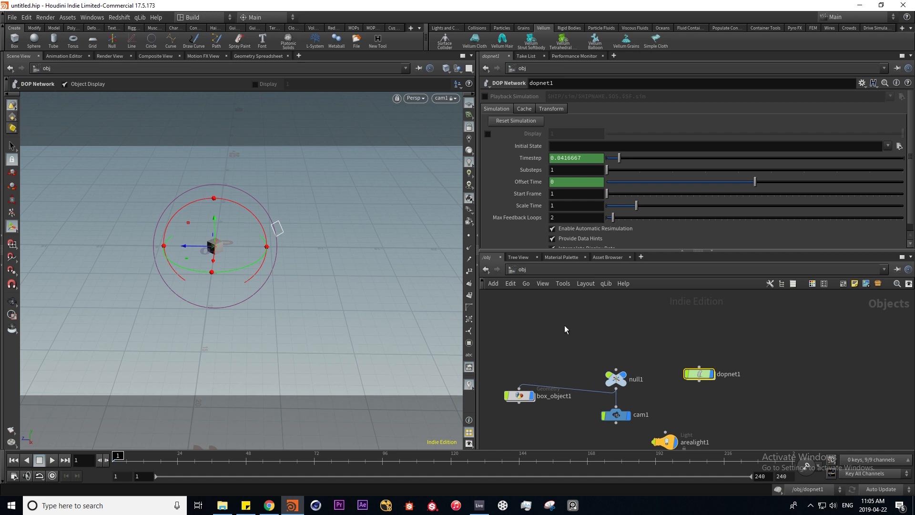
pyautogui.click(72, 42)
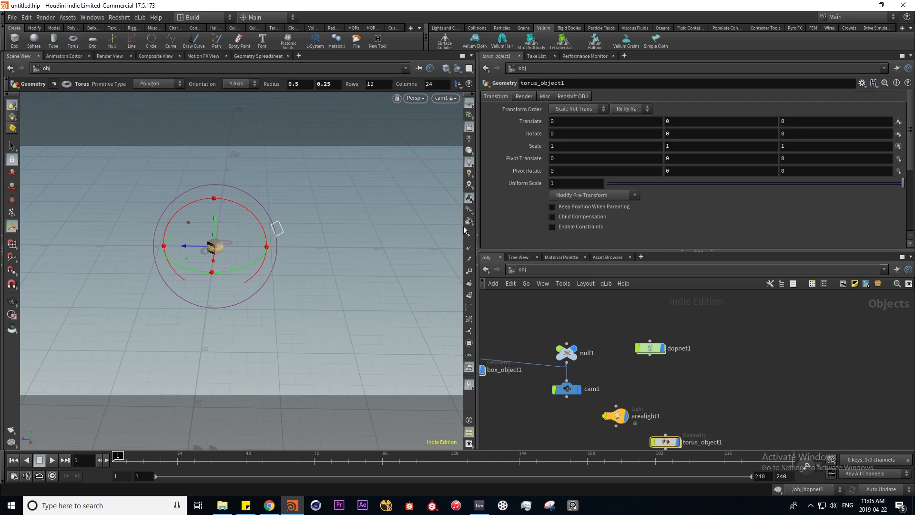
pyautogui.moveTo(669, 416); pyautogui.dragTo(594, 308)
# Step: Inside dopnet1, choose torus_object1 as the RBD Object's SOP Path
pyautogui.doubleClick(662, 362)
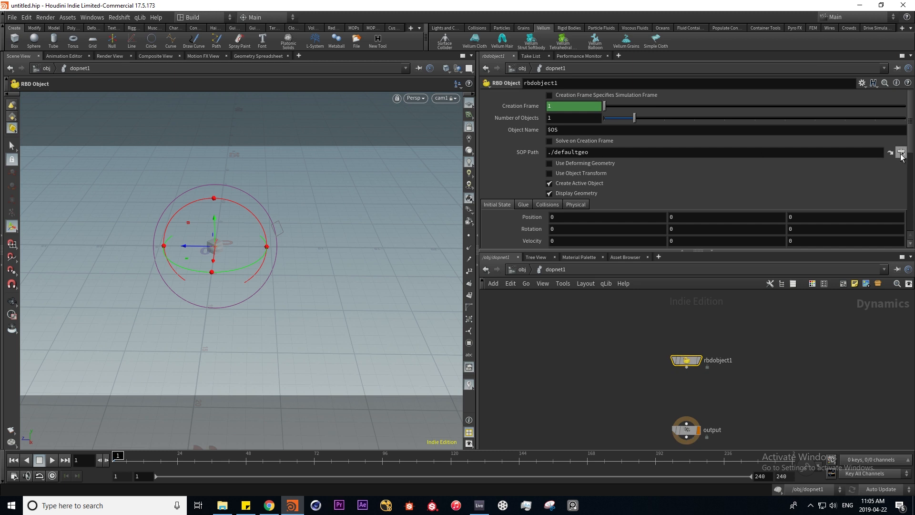
pyautogui.click(901, 152)
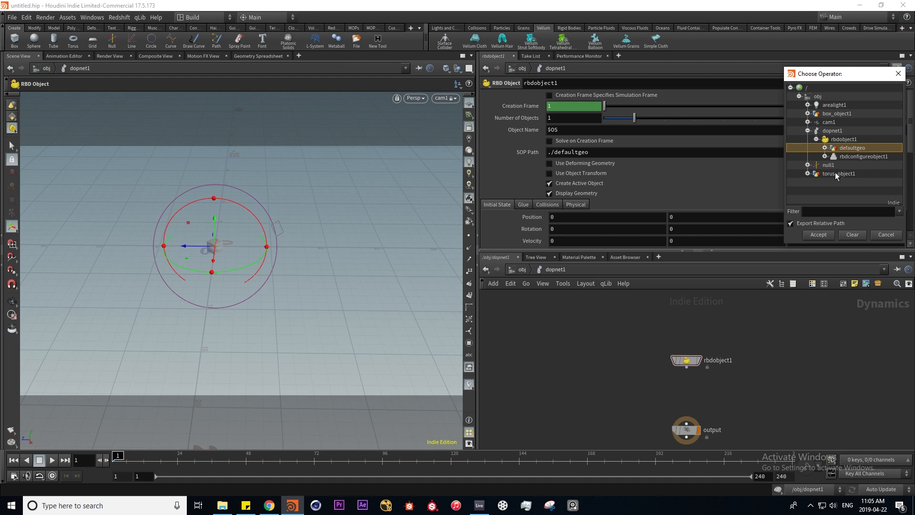
pyautogui.doubleClick(836, 173)
# Step: Return to object level and delete box_object1 from the scene
pyautogui.click(523, 269)
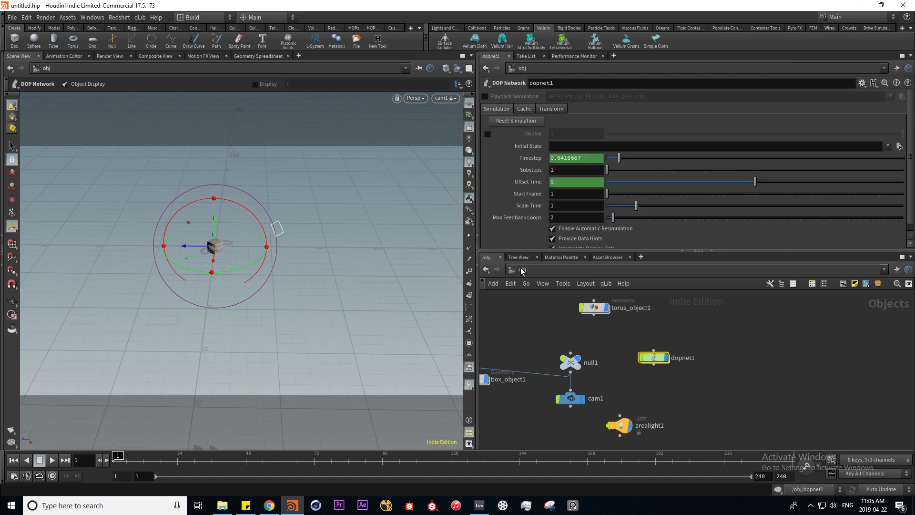
pyautogui.moveTo(599, 350); pyautogui.dragTo(624, 355, button='middle')
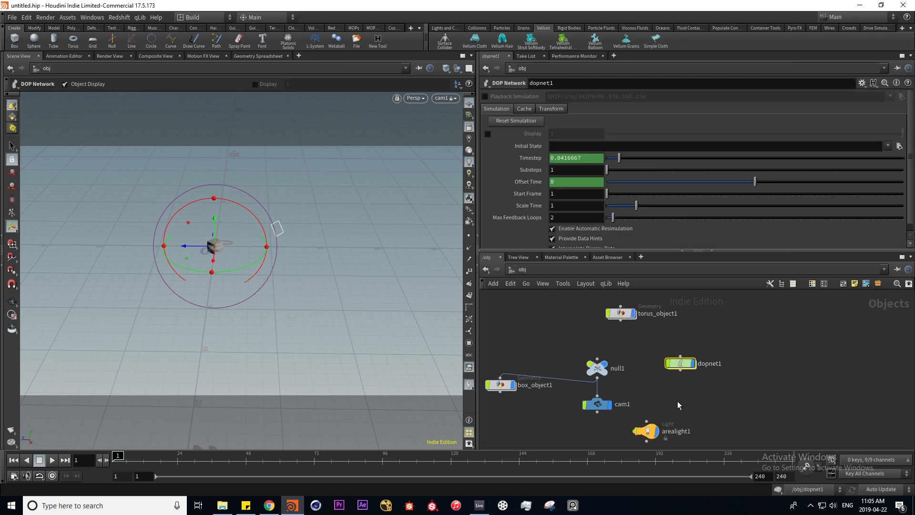
pyautogui.moveTo(652, 409); pyautogui.dragTo(704, 389, button='middle')
pyautogui.click(553, 367)
pyautogui.press('Delete')
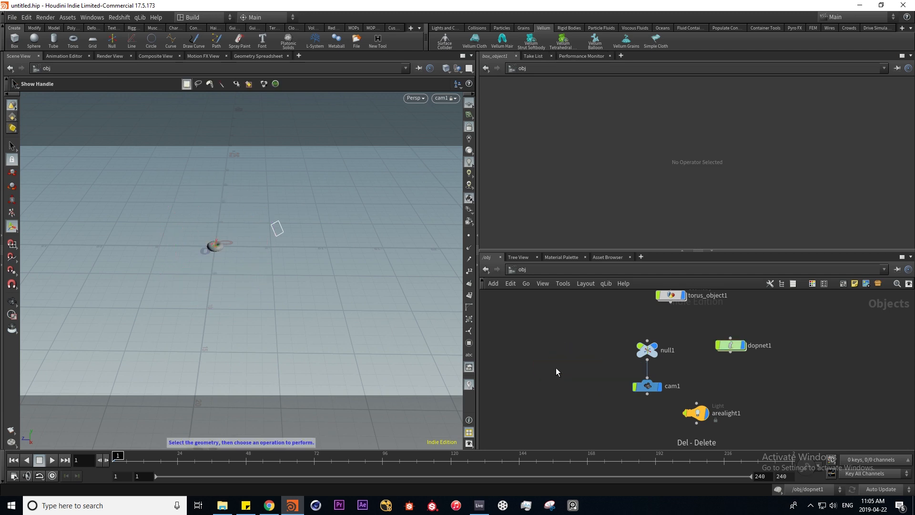
pyautogui.hotkey('space', 'h')
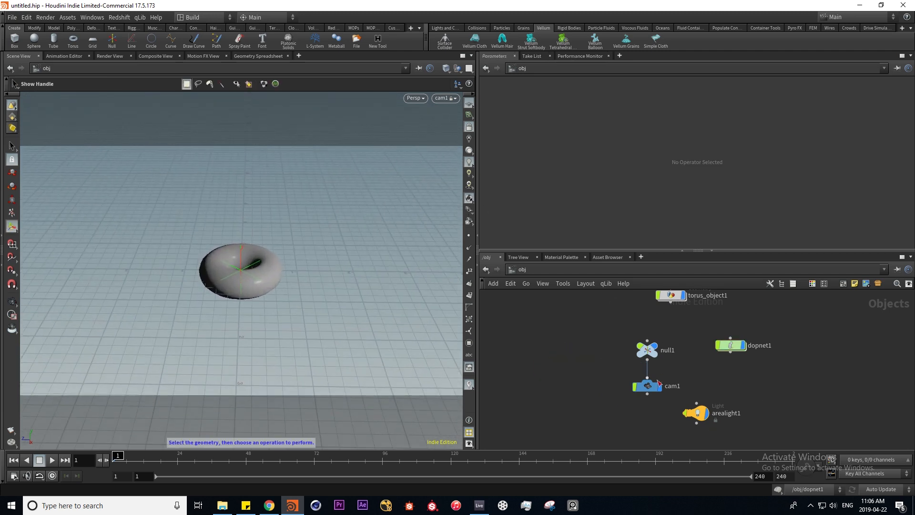
# Step: Inside torus_object1, set the torus's uniform scale to 1.78 and its radii to 0.4 and 0.15
pyautogui.doubleClick(660, 309)
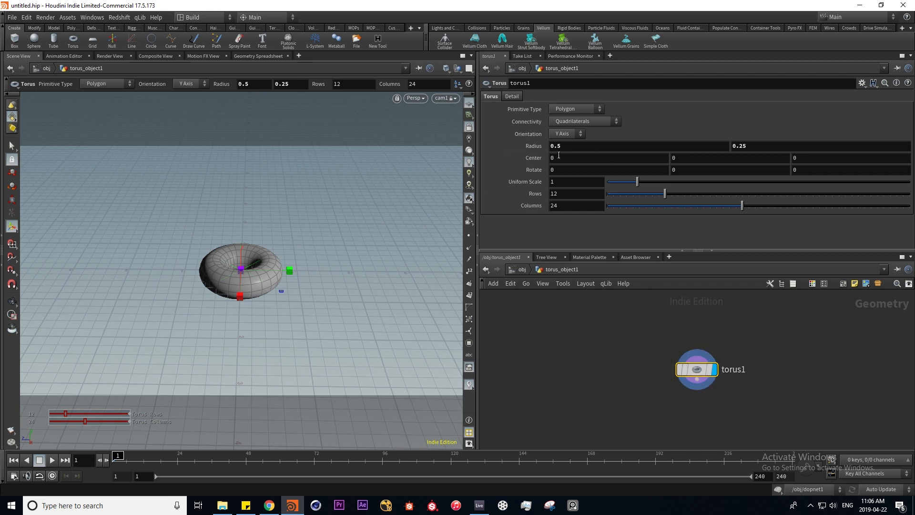
pyautogui.moveTo(637, 182); pyautogui.dragTo(662, 186)
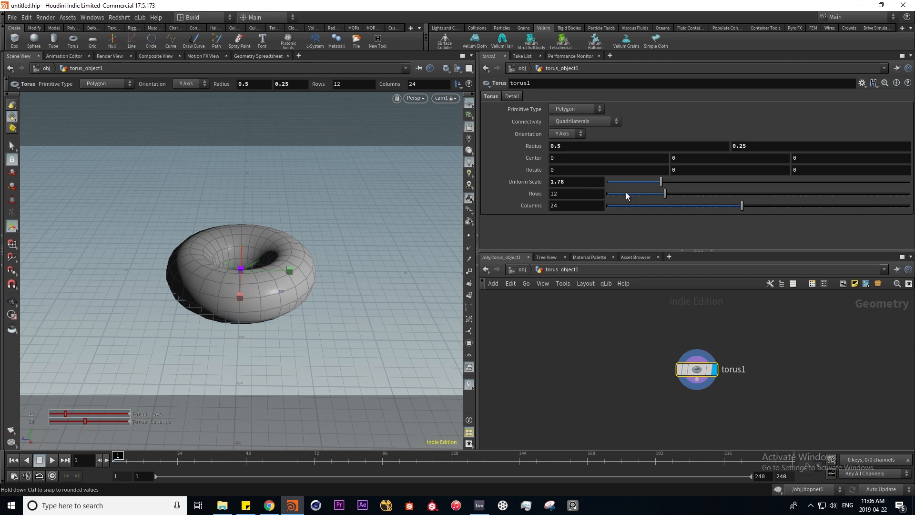
pyautogui.moveTo(540, 146); pyautogui.dragTo(528, 145, button='middle')
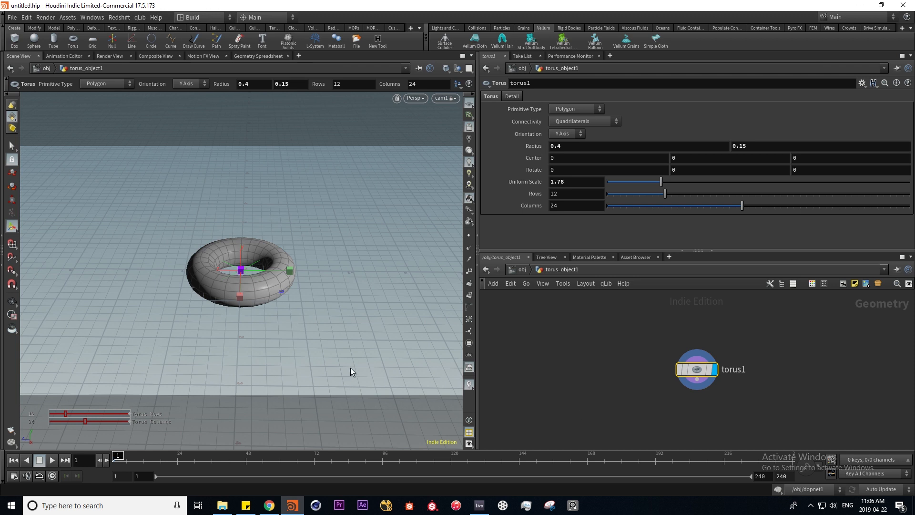
# Step: Return to object level and add an empty Geometry object beside torus_object1
pyautogui.click(522, 269)
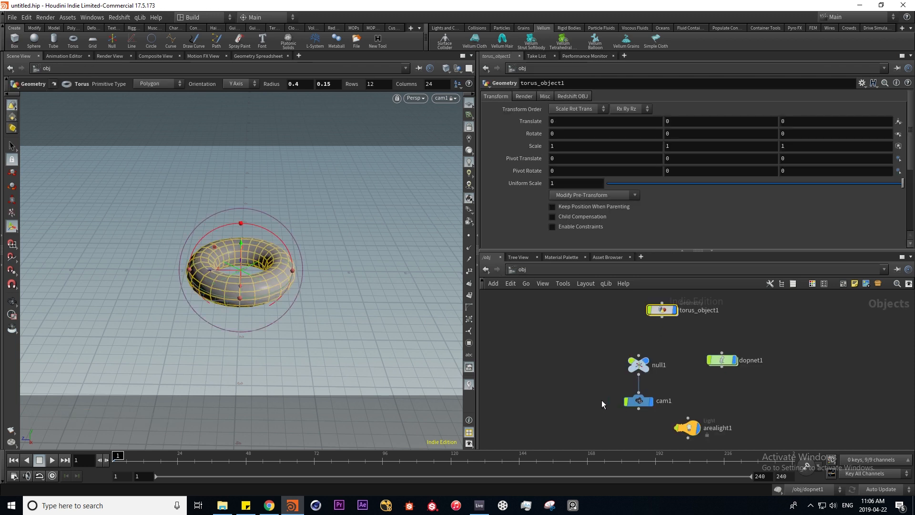
pyautogui.moveTo(587, 355); pyautogui.dragTo(603, 371, button='middle')
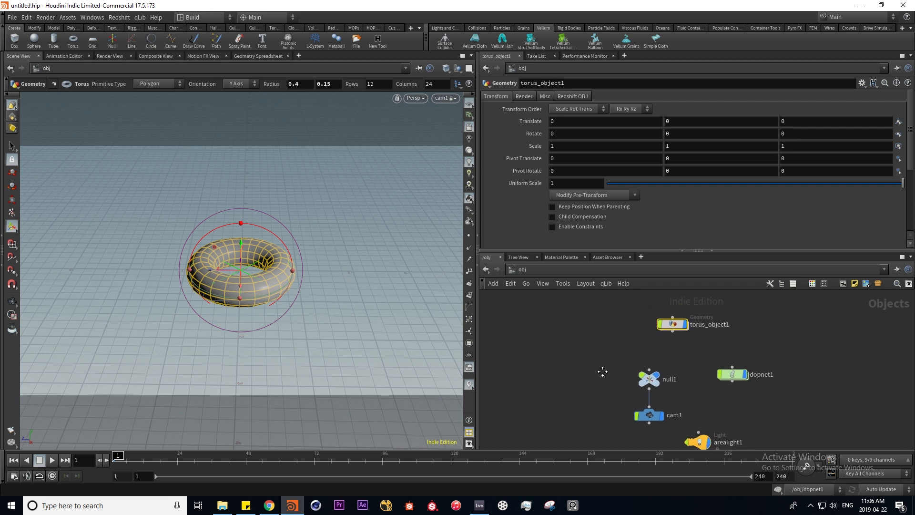
pyautogui.press('Tab')
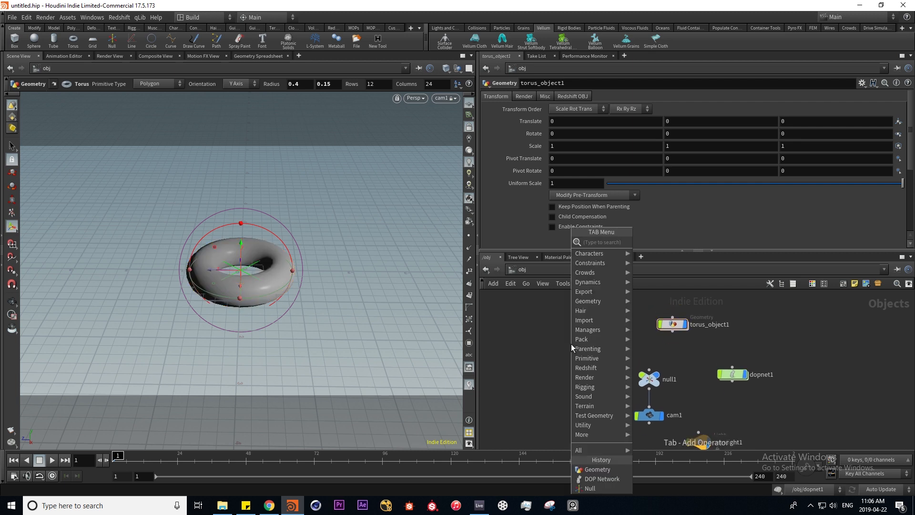
pyautogui.write('geo')
pyautogui.press('Return')
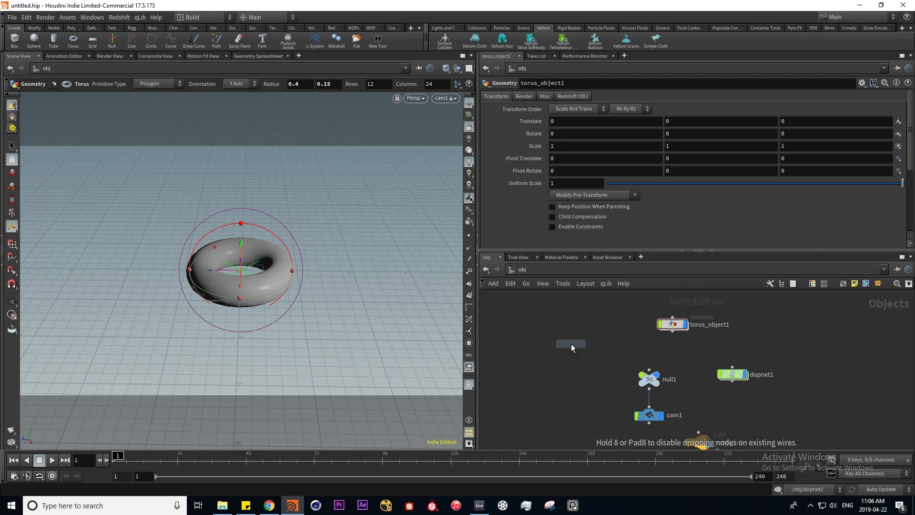
pyautogui.click(571, 344)
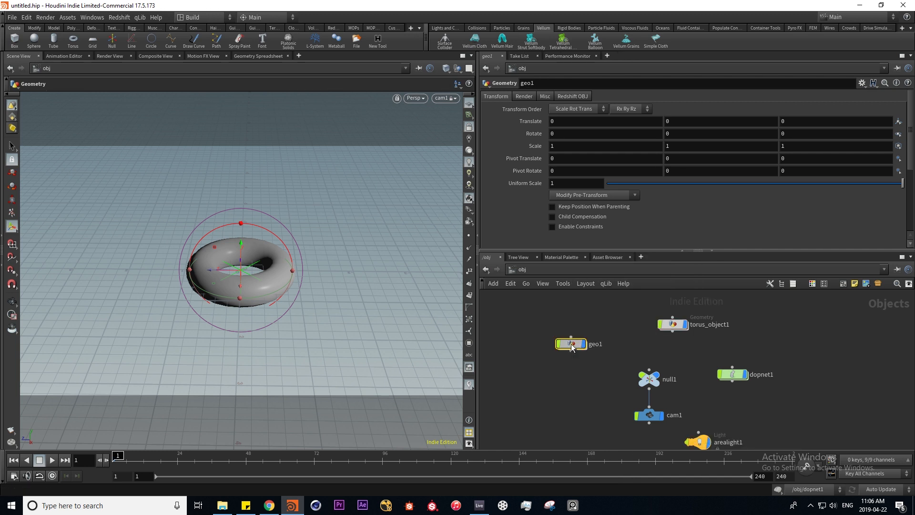
# Step: Inside the new geometry object, add a Box node
pyautogui.doubleClick(572, 344)
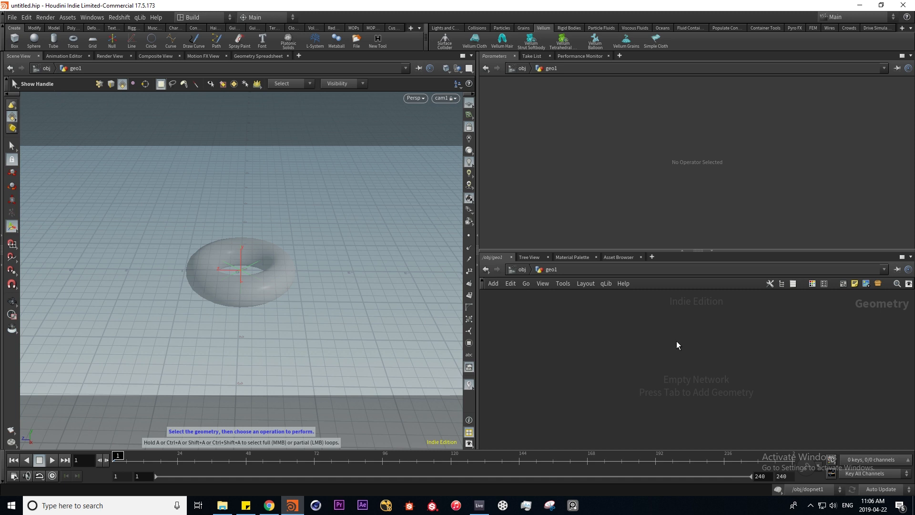
pyautogui.press('Tab')
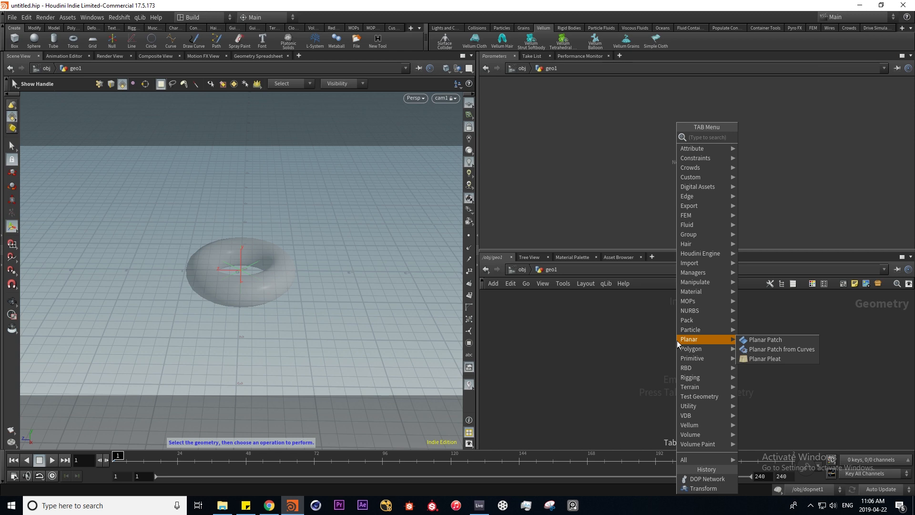
pyautogui.write('box')
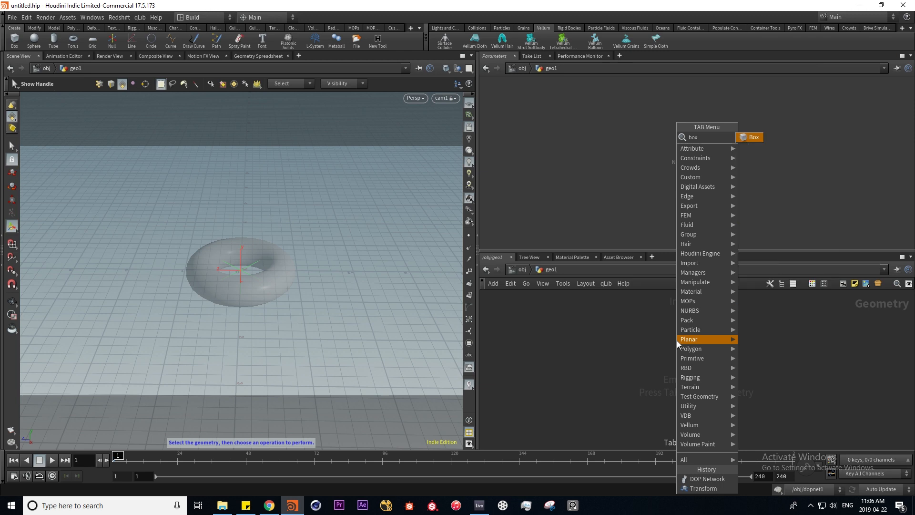
pyautogui.press('Return')
pyautogui.click(677, 341)
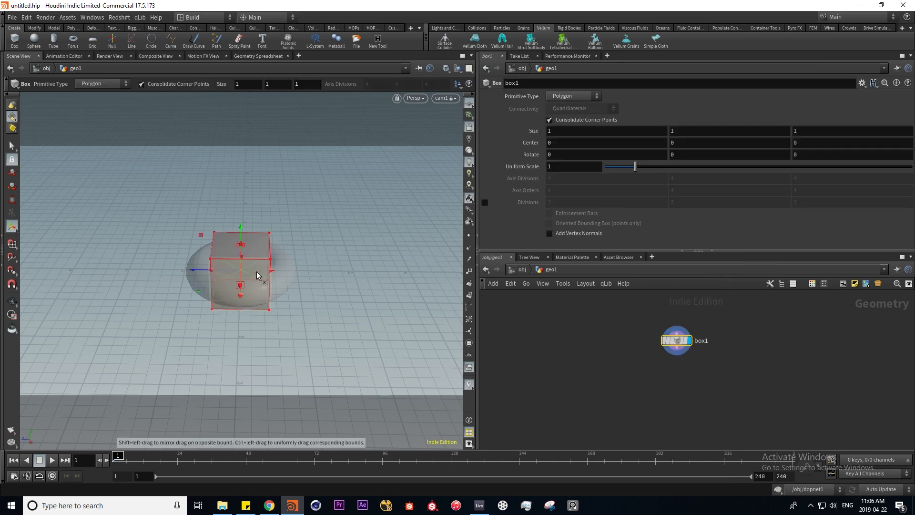
# Step: Stretch the box symmetrically into a slab about 7.05 long in X and 3.87 wide in Z
pyautogui.keyDown('alt'); pyautogui.moveTo(284, 294); pyautogui.dragTo(259, 293); pyautogui.keyUp('alt')
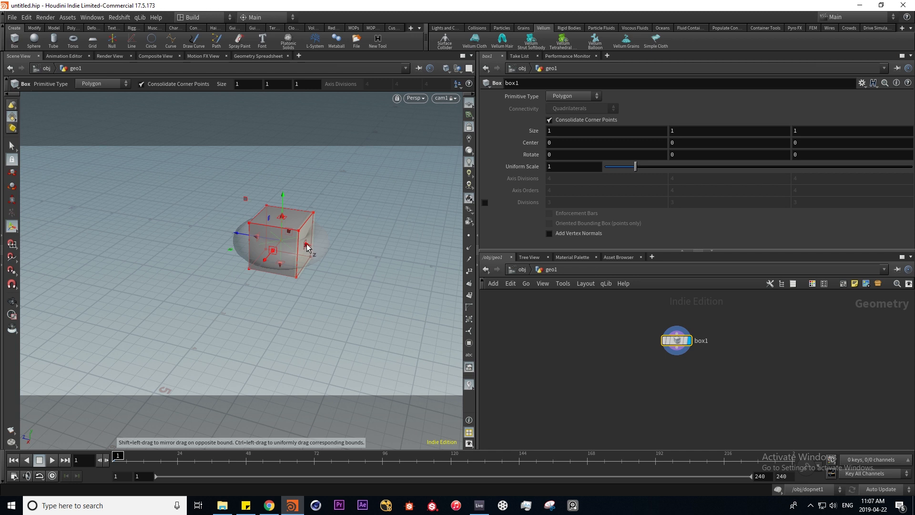
pyautogui.moveTo(307, 247); pyautogui.dragTo(327, 248)
pyautogui.moveTo(248, 253); pyautogui.dragTo(217, 235)
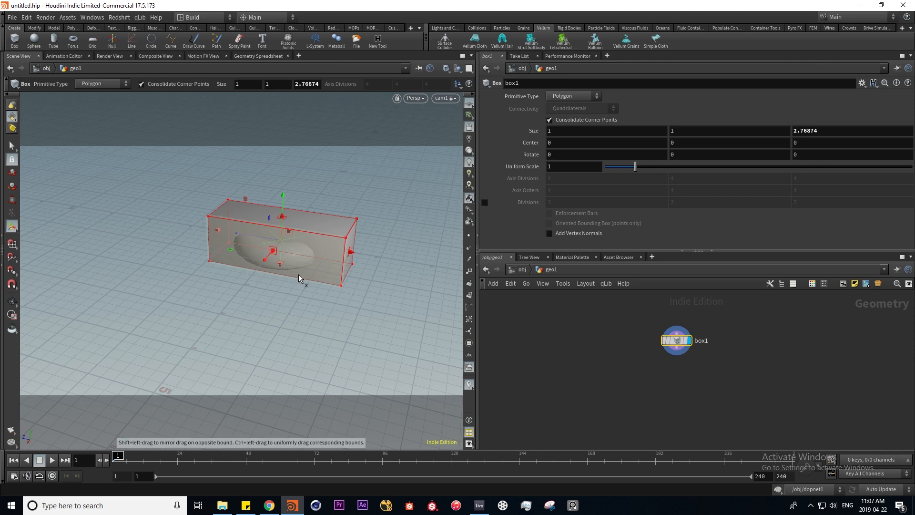
pyautogui.keyDown('alt'); pyautogui.moveTo(299, 273); pyautogui.dragTo(231, 272); pyautogui.keyUp('alt')
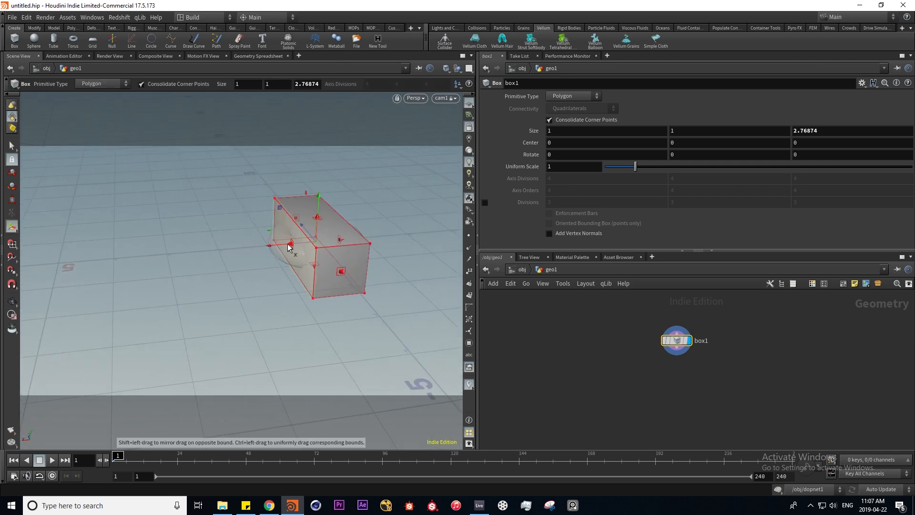
pyautogui.keyDown('shift'); pyautogui.moveTo(292, 249); pyautogui.dragTo(198, 253); pyautogui.keyUp('shift')
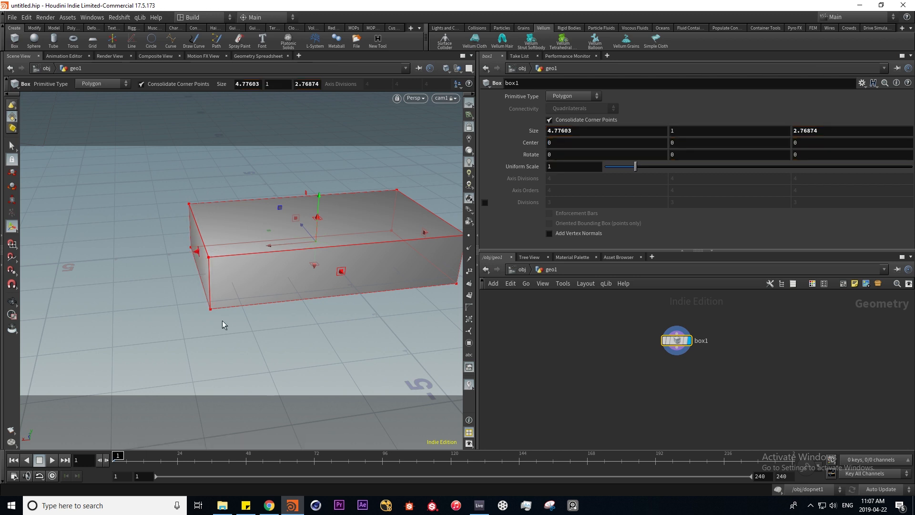
pyautogui.keyDown('alt'); pyautogui.moveTo(221, 321); pyautogui.dragTo(379, 280); pyautogui.keyUp('alt')
pyautogui.keyDown('shift'); pyautogui.moveTo(205, 293); pyautogui.dragTo(145, 312); pyautogui.keyUp('shift')
pyautogui.keyDown('alt'); pyautogui.moveTo(364, 322); pyautogui.dragTo(268, 298); pyautogui.keyUp('alt')
pyautogui.keyDown('alt'); pyautogui.moveTo(268, 298); pyautogui.dragTo(286, 280, button='right'); pyautogui.keyUp('alt')
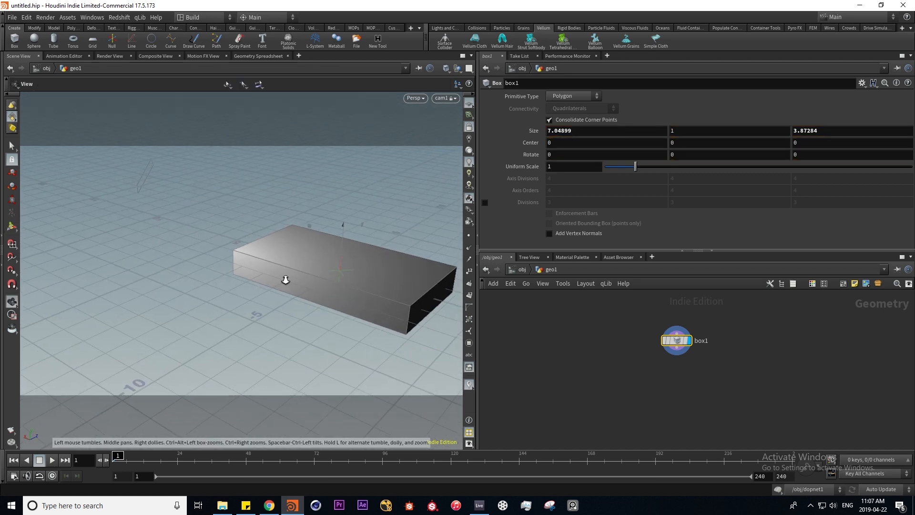
pyautogui.keyDown('alt'); pyautogui.moveTo(286, 280); pyautogui.dragTo(337, 303); pyautogui.keyUp('alt')
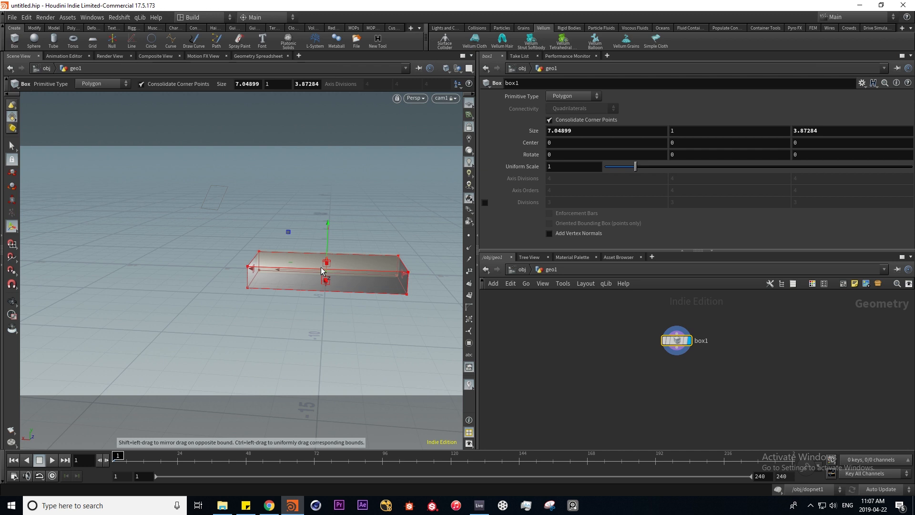
# Step: Tilt the slab to about -25.6 degrees around Z and widen it to about 4.87 along Z
pyautogui.press('r')
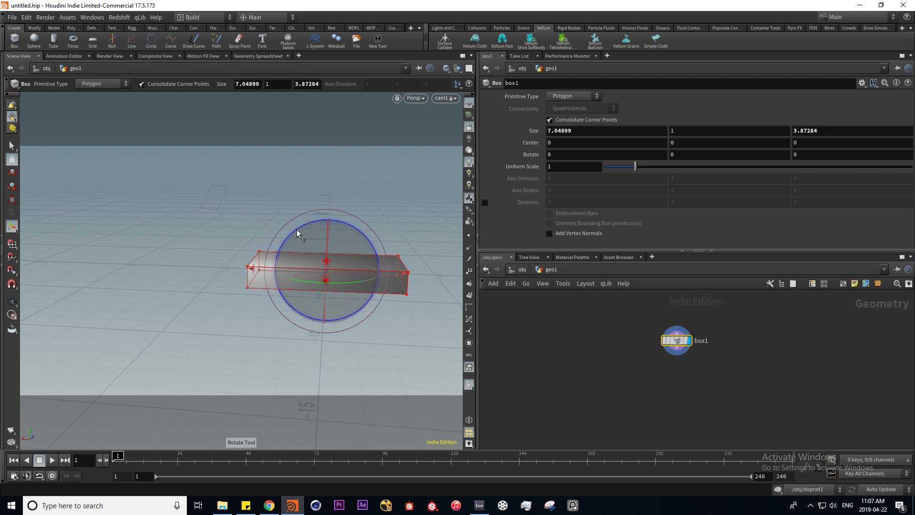
pyautogui.moveTo(297, 232); pyautogui.dragTo(280, 245)
pyautogui.keyDown('alt'); pyautogui.moveTo(252, 321); pyautogui.dragTo(361, 285); pyautogui.keyUp('alt')
pyautogui.press('Return')
pyautogui.keyDown('alt'); pyautogui.moveTo(309, 353); pyautogui.dragTo(219, 315); pyautogui.keyUp('alt')
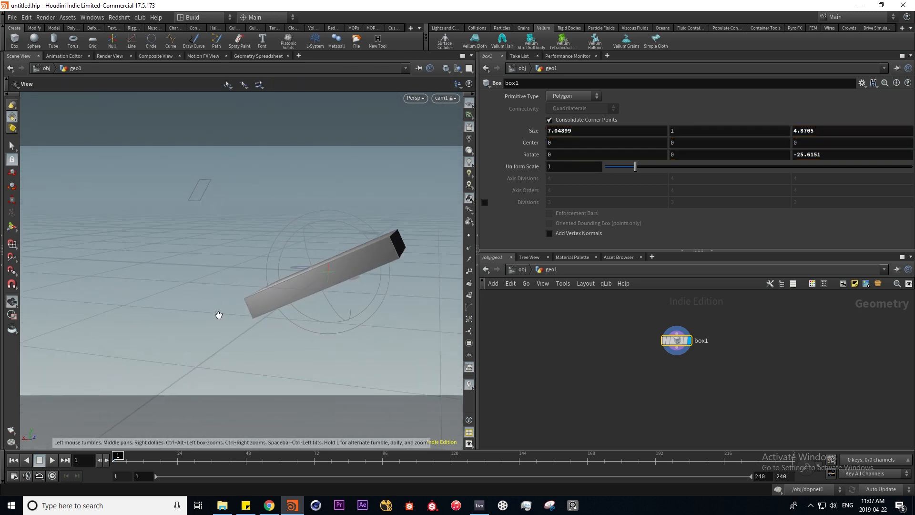
pyautogui.press('Return')
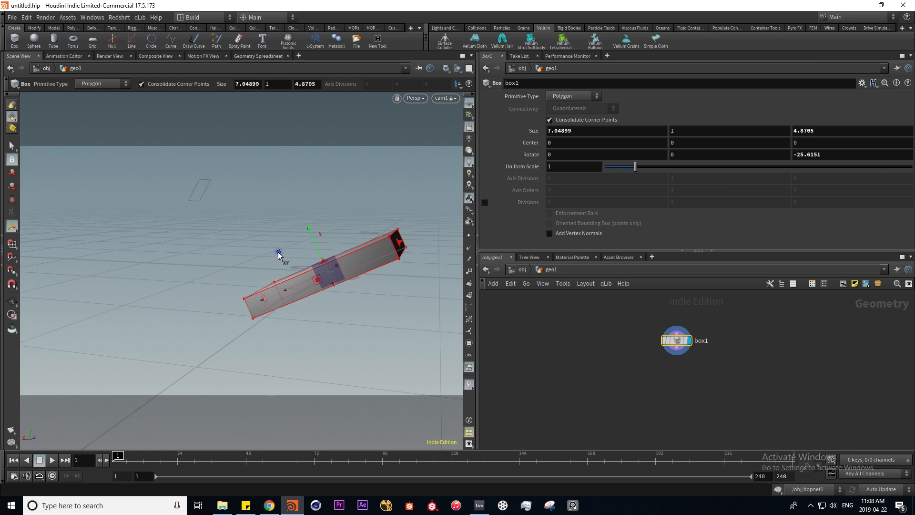
# Step: Move the tilted slab below the torus, centred at about -0.61 in X and -2.37 in Y
pyautogui.moveTo(279, 255); pyautogui.dragTo(293, 301)
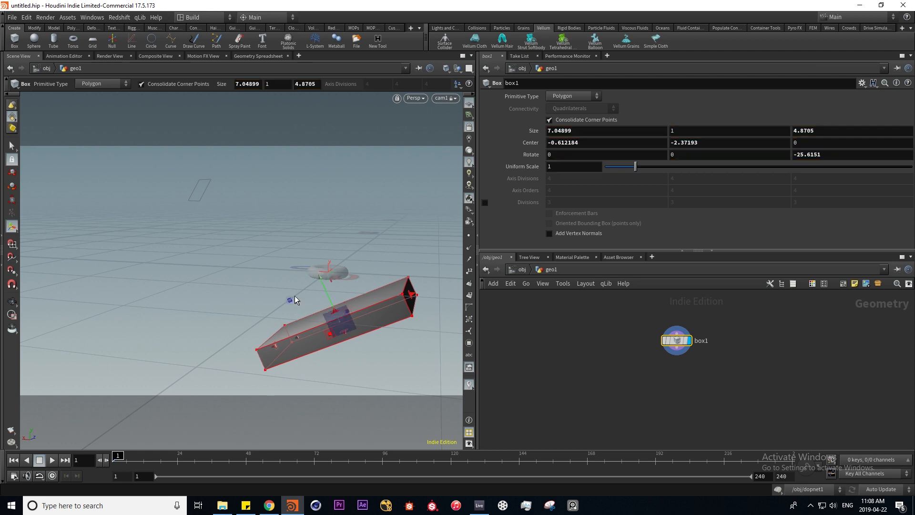
pyautogui.keyDown('alt'); pyautogui.moveTo(321, 353); pyautogui.dragTo(369, 300, button='middle'); pyautogui.keyUp('alt')
pyautogui.keyDown('alt'); pyautogui.moveTo(369, 300); pyautogui.dragTo(376, 313); pyautogui.keyUp('alt')
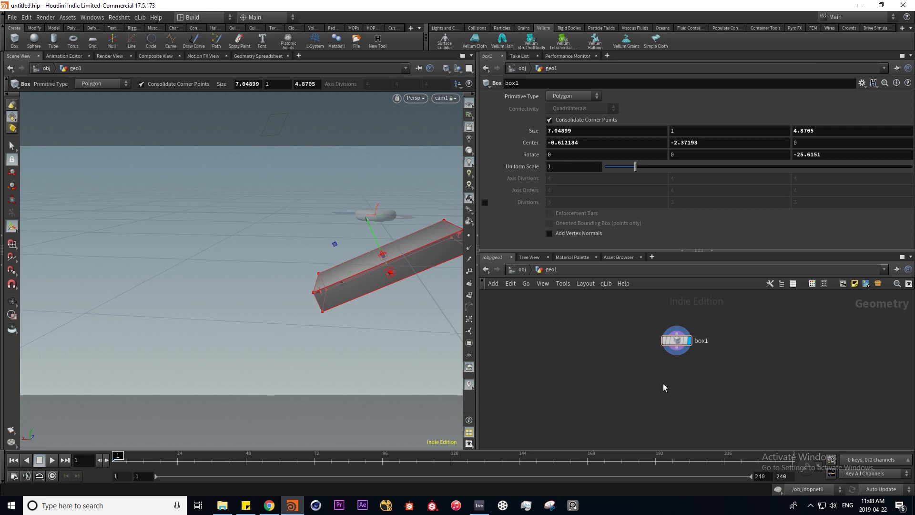
# Step: Add a Transform node fed by box1 and place it below the box node
pyautogui.press('Tab')
pyautogui.write('tran')
pyautogui.press('Return')
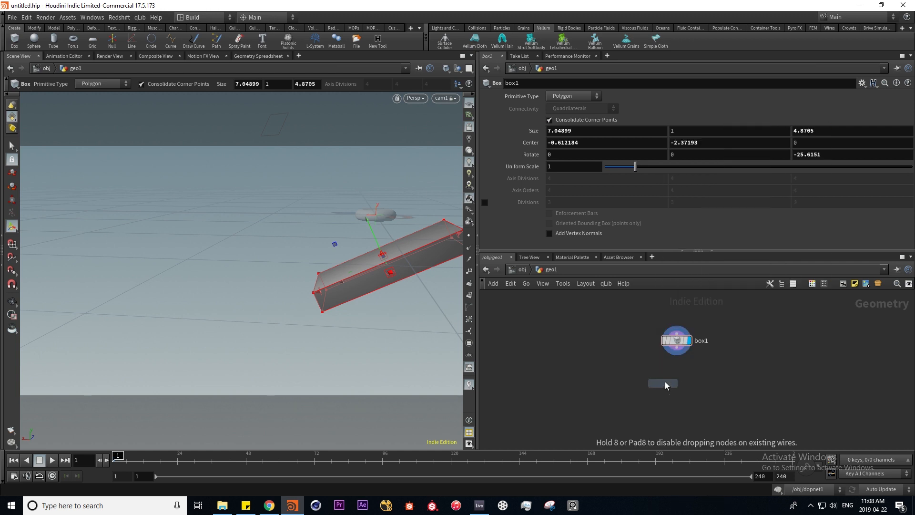
pyautogui.click(661, 393)
# Step: Add a Merge node and connect both box1 and transform1 to its input
pyautogui.press('Tab')
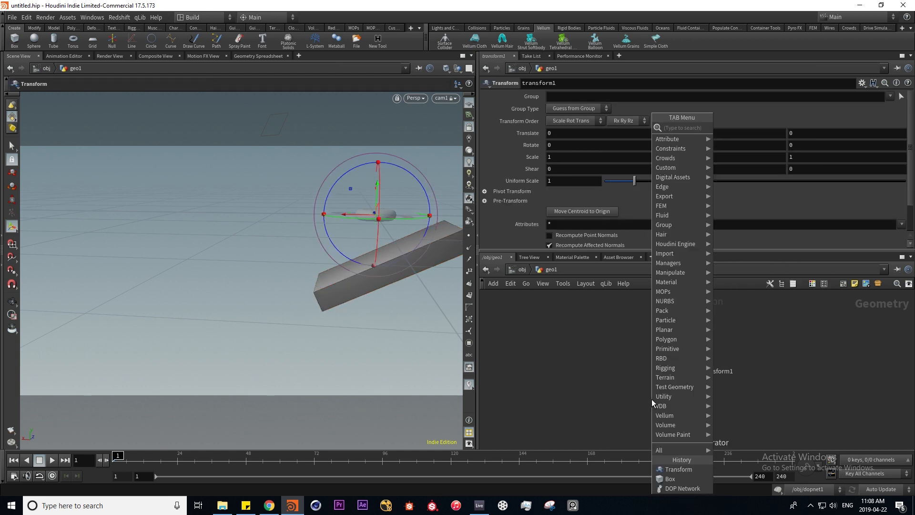
pyautogui.write('mer')
pyautogui.press('Return')
pyautogui.click(662, 399)
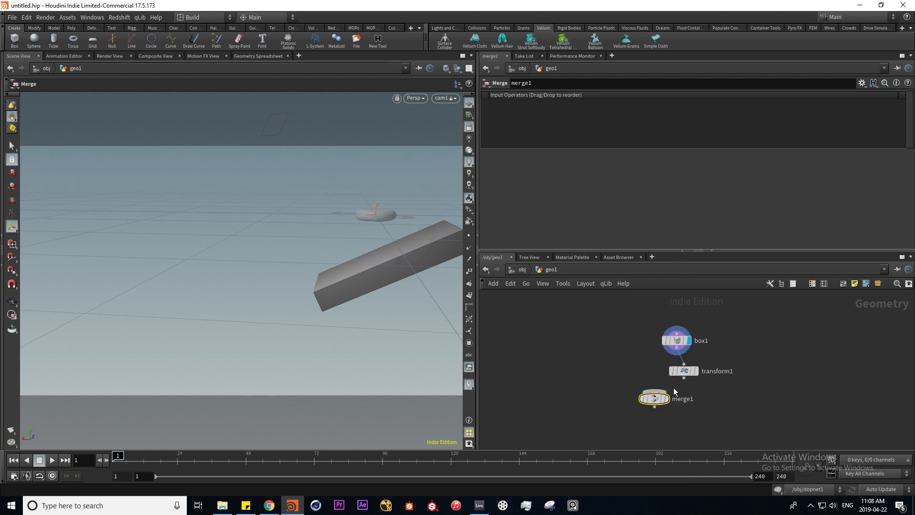
pyautogui.moveTo(677, 353); pyautogui.dragTo(654, 390)
pyautogui.moveTo(704, 376); pyautogui.dragTo(667, 399)
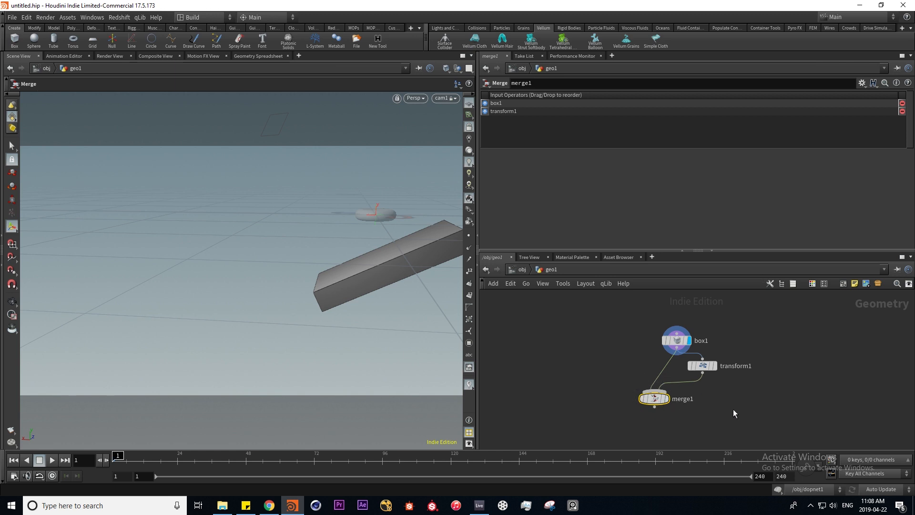
# Step: Mirror the slab copy by setting the X scale of transform1 to -1
pyautogui.click(678, 342)
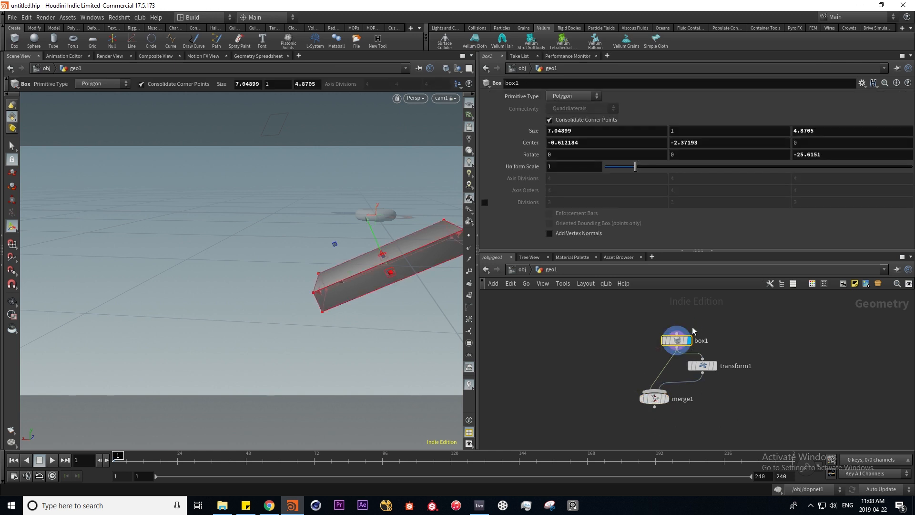
pyautogui.click(715, 367)
pyautogui.moveTo(726, 372)
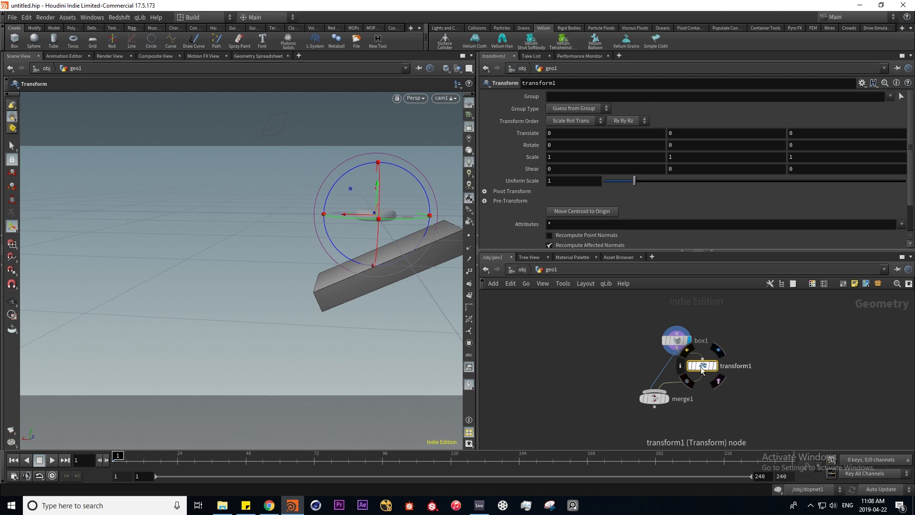
pyautogui.click(688, 156)
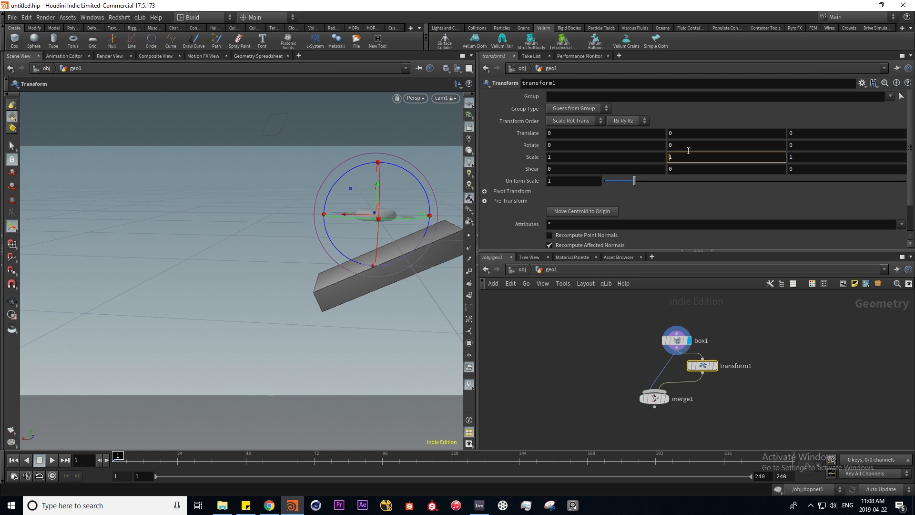
pyautogui.click(550, 158)
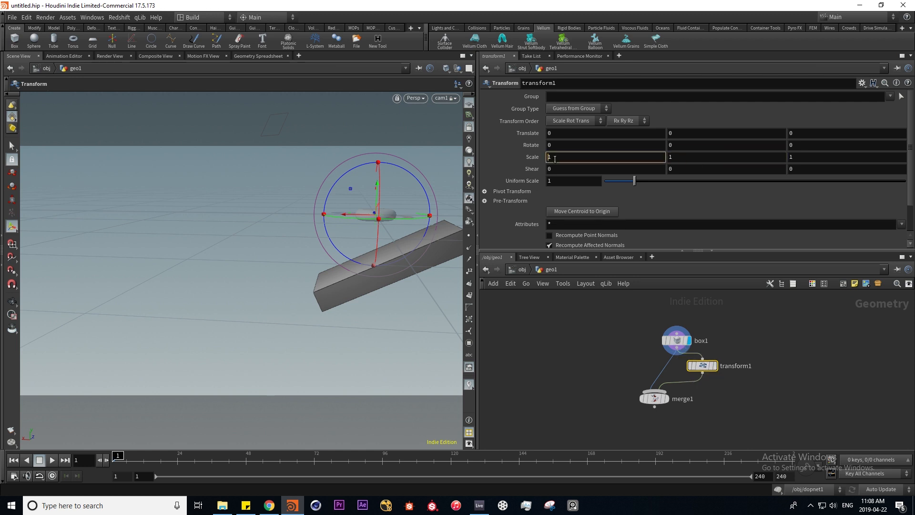
pyautogui.write('-1')
pyautogui.press('Return')
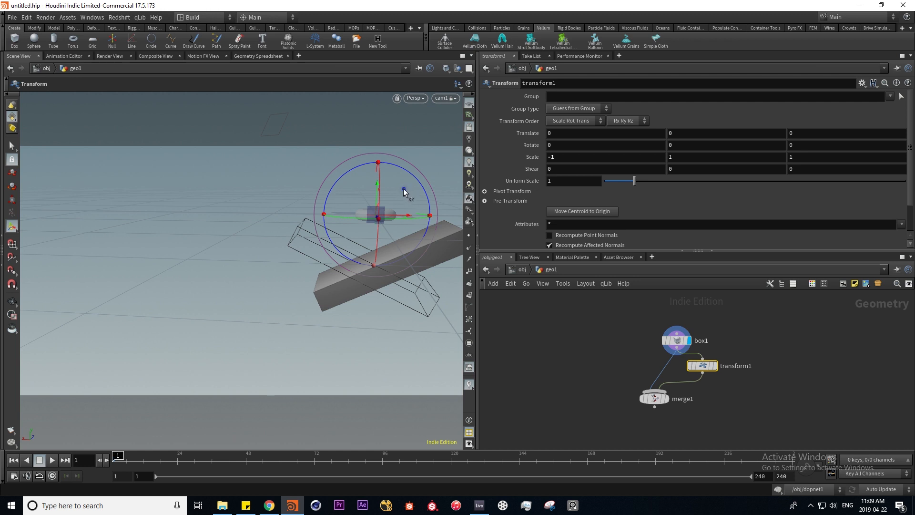
# Step: Move the mirrored slab beneath the first one, with a translation of about 3.37 in X and -4.17 in Y
pyautogui.moveTo(404, 192); pyautogui.dragTo(346, 353)
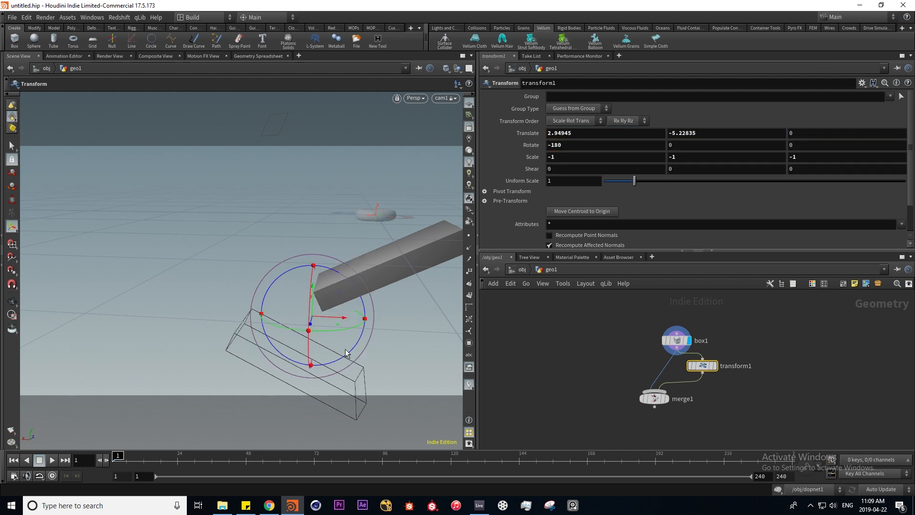
pyautogui.moveTo(351, 300); pyautogui.dragTo(331, 267)
pyautogui.keyDown('alt'); pyautogui.moveTo(383, 331); pyautogui.dragTo(367, 343); pyautogui.keyUp('alt')
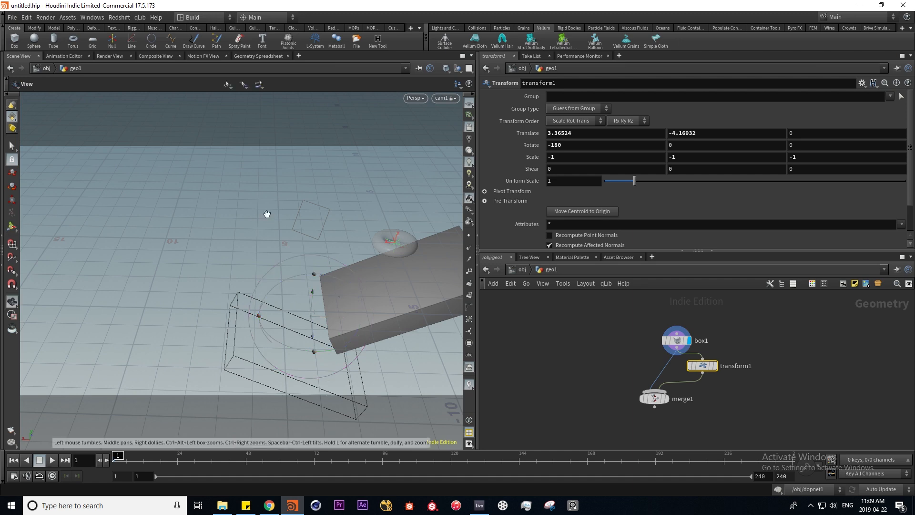
# Step: Examine how the two slabs line up in the Top, Front and Right views
pyautogui.hotkey('space', '2')
pyautogui.keyDown('alt'); pyautogui.moveTo(257, 374); pyautogui.dragTo(259, 339, button='middle'); pyautogui.keyUp('alt')
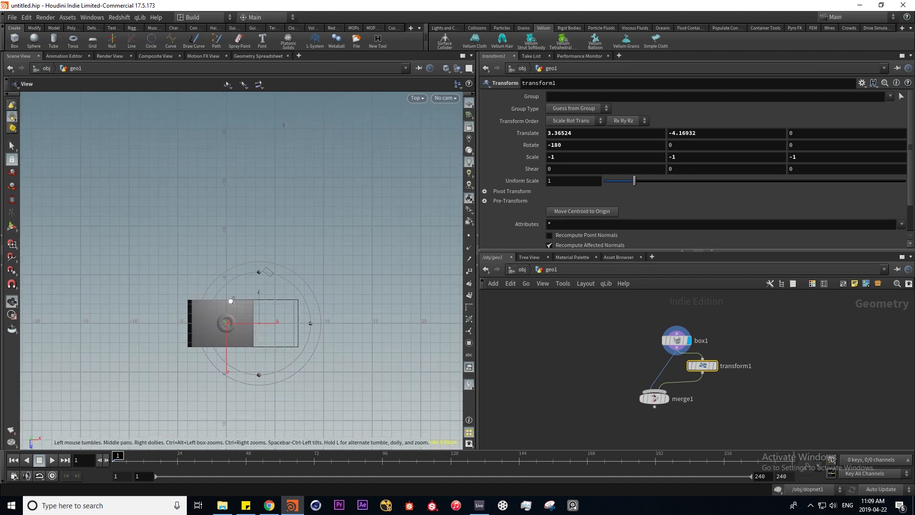
pyautogui.keyDown('alt'); pyautogui.moveTo(231, 301); pyautogui.dragTo(337, 350, button='right'); pyautogui.keyUp('alt')
pyautogui.keyDown('alt'); pyautogui.moveTo(337, 349); pyautogui.dragTo(310, 308, button='middle'); pyautogui.keyUp('alt')
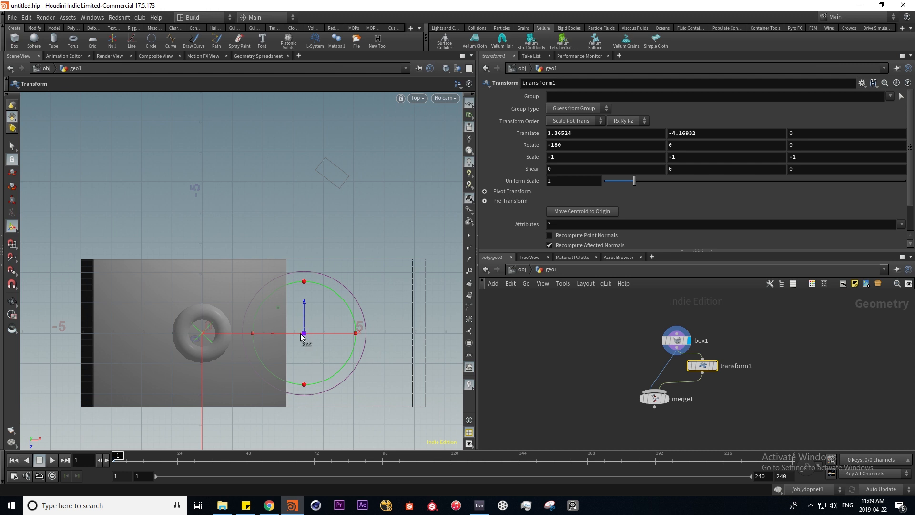
pyautogui.hotkey('space', '3')
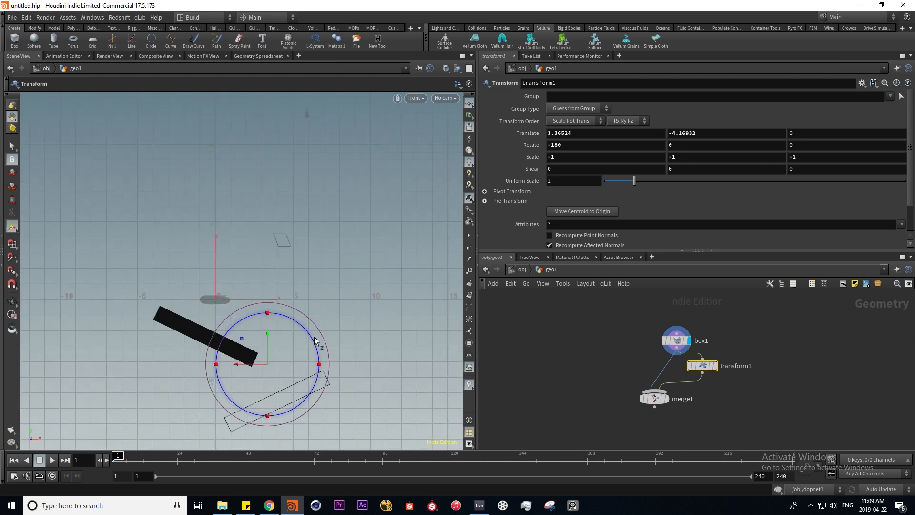
pyautogui.hotkey('space', '4')
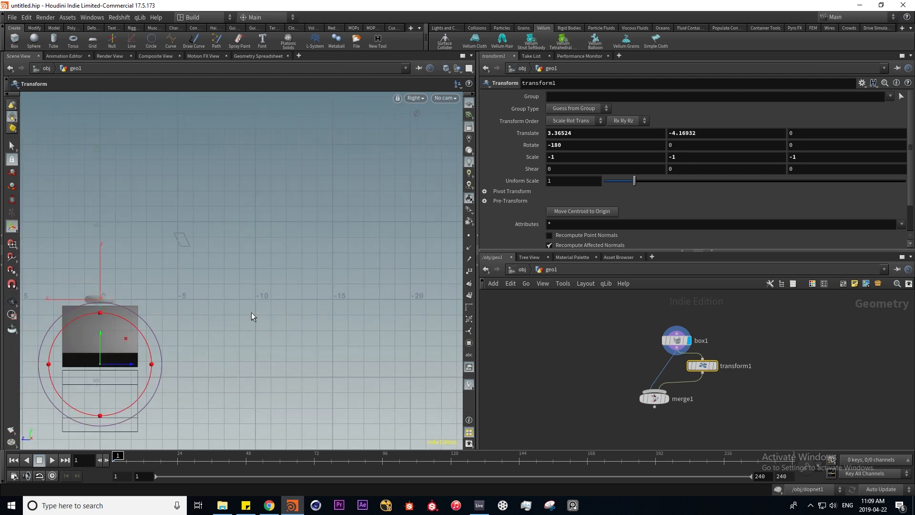
# Step: Duplicate transform1 next to the original, connect the copy to merge1 and display the merged result
pyautogui.hotkey('space', '5')
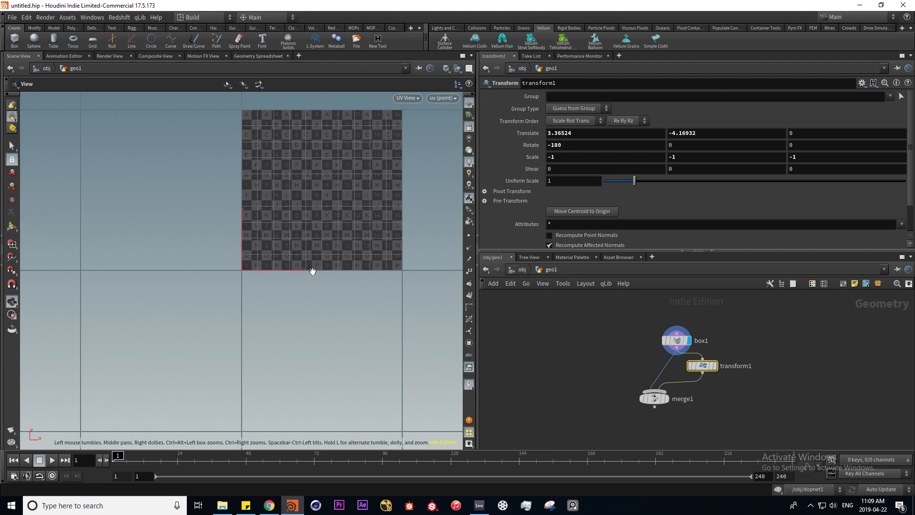
pyautogui.hotkey('space', '1')
pyautogui.keyDown('alt'); pyautogui.moveTo(402, 301); pyautogui.dragTo(328, 224, button='middle'); pyautogui.keyUp('alt')
pyautogui.keyDown('alt'); pyautogui.moveTo(306, 310); pyautogui.dragTo(286, 312); pyautogui.keyUp('alt')
pyautogui.moveTo(709, 373)
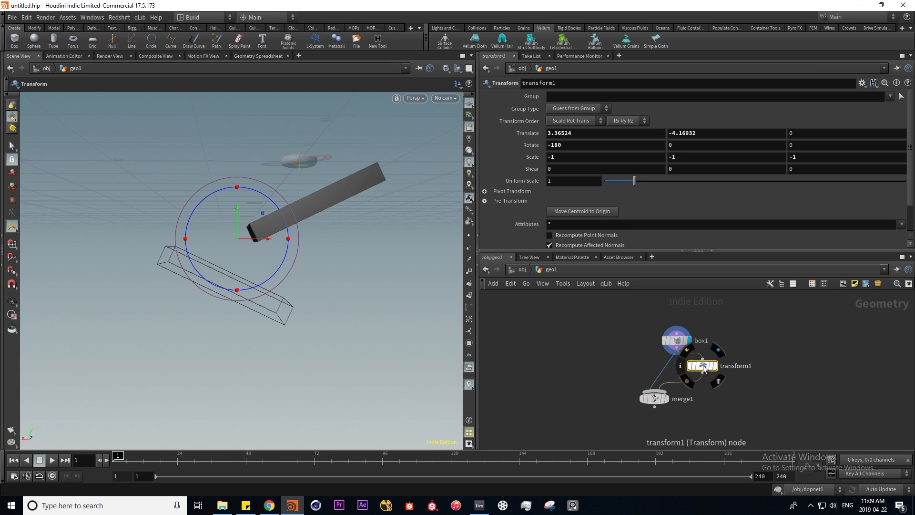
pyautogui.keyDown('alt'); pyautogui.moveTo(702, 365); pyautogui.dragTo(777, 368); pyautogui.keyUp('alt')
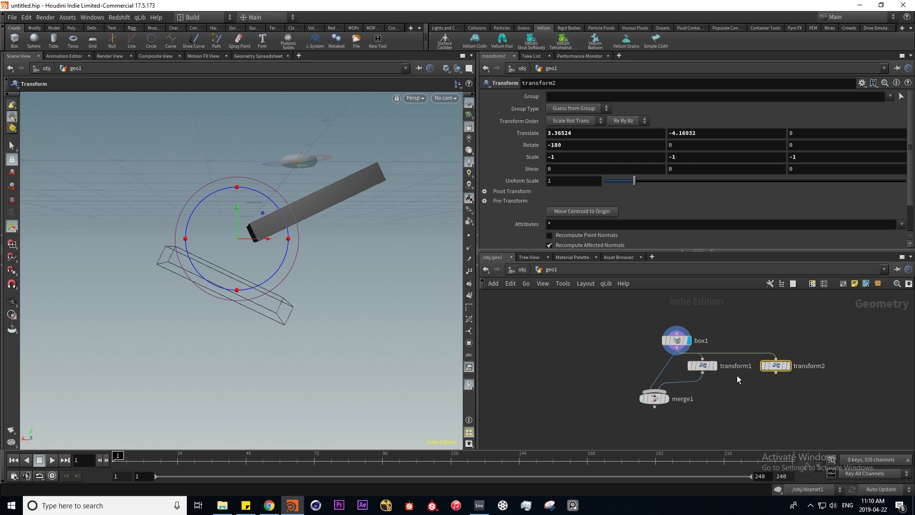
pyautogui.moveTo(776, 373); pyautogui.dragTo(655, 393)
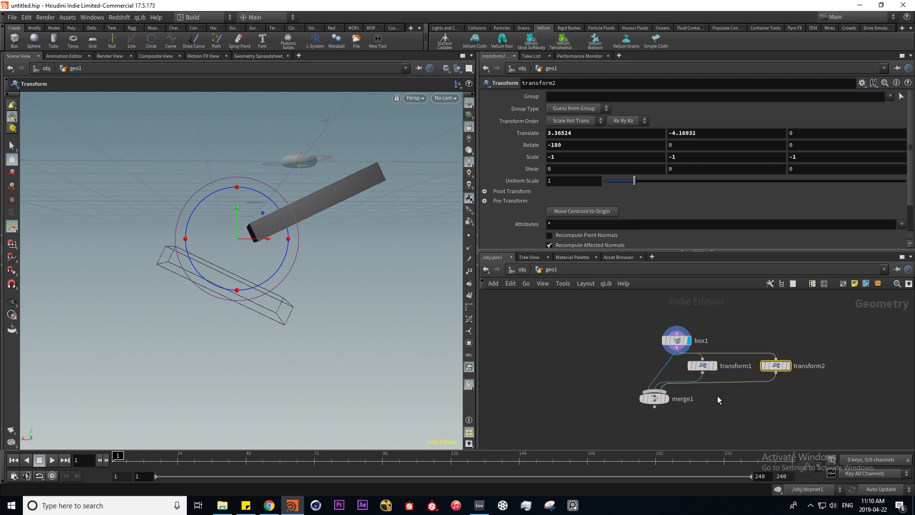
pyautogui.click(667, 399)
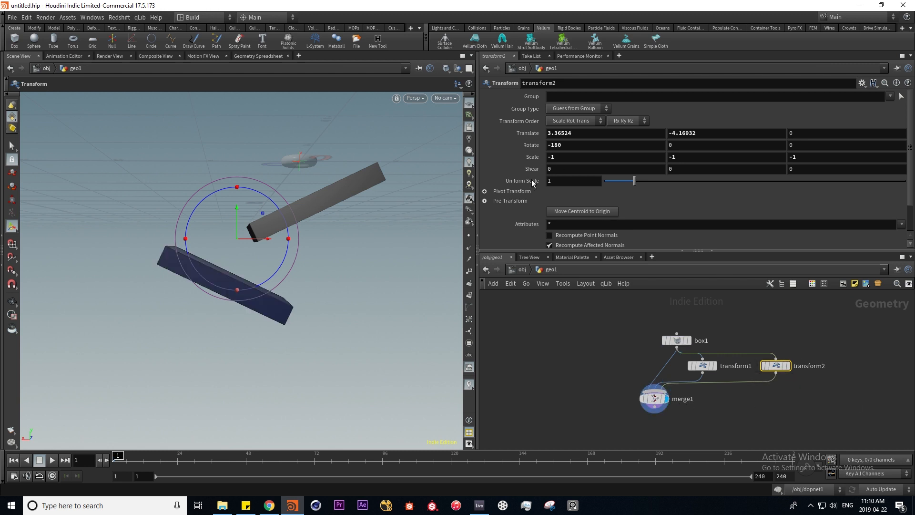
# Step: Set the X and Y scale of transform2 to 1
pyautogui.click(553, 158)
pyautogui.click(672, 158)
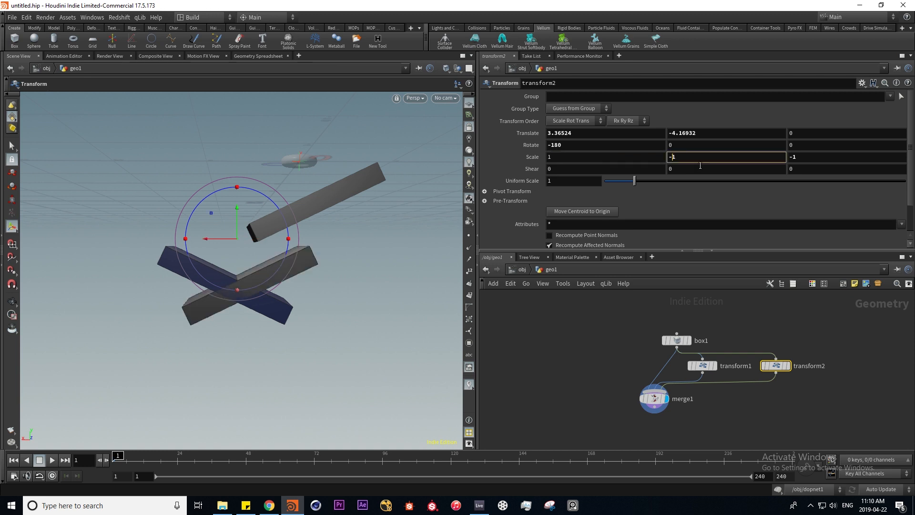
pyautogui.press('Return')
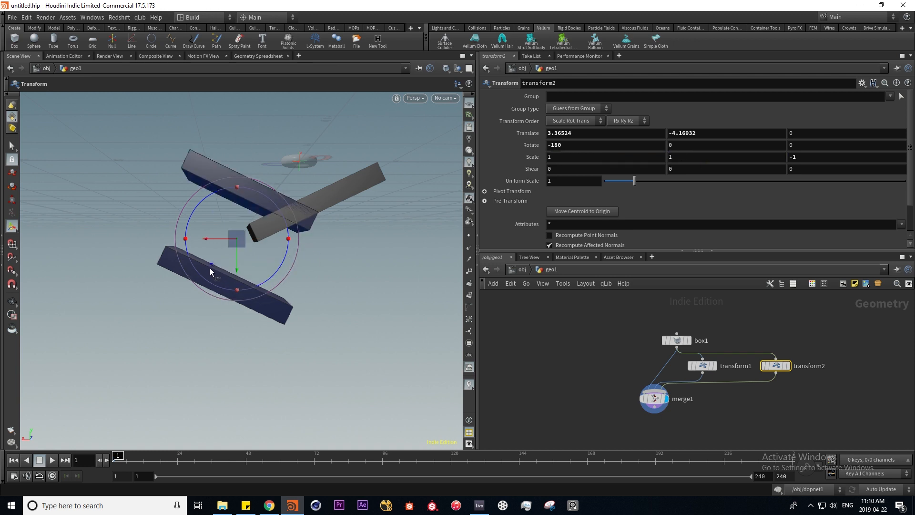
# Step: Move the third slab below the second, to about -2.3 in X and -12.93 in Y, and set its X scale to 1
pyautogui.moveTo(212, 268); pyautogui.dragTo(265, 439)
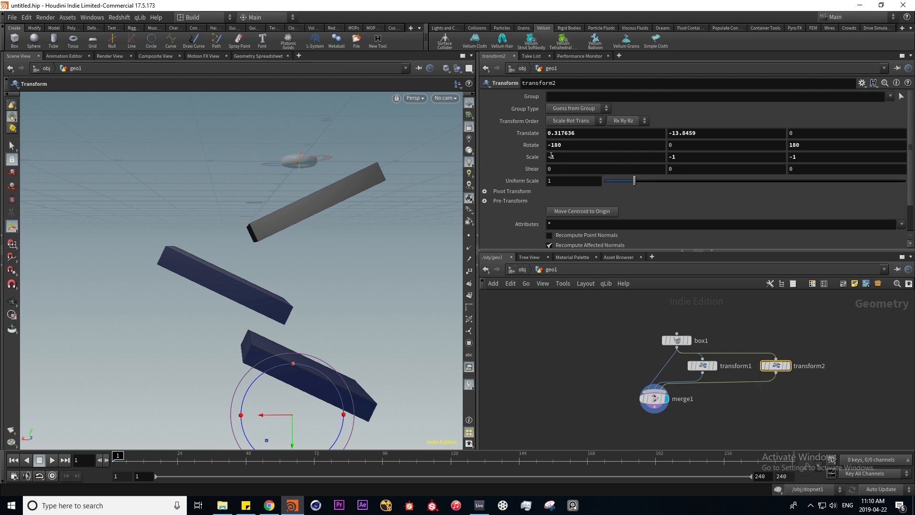
pyautogui.click(552, 157)
pyautogui.press('Return')
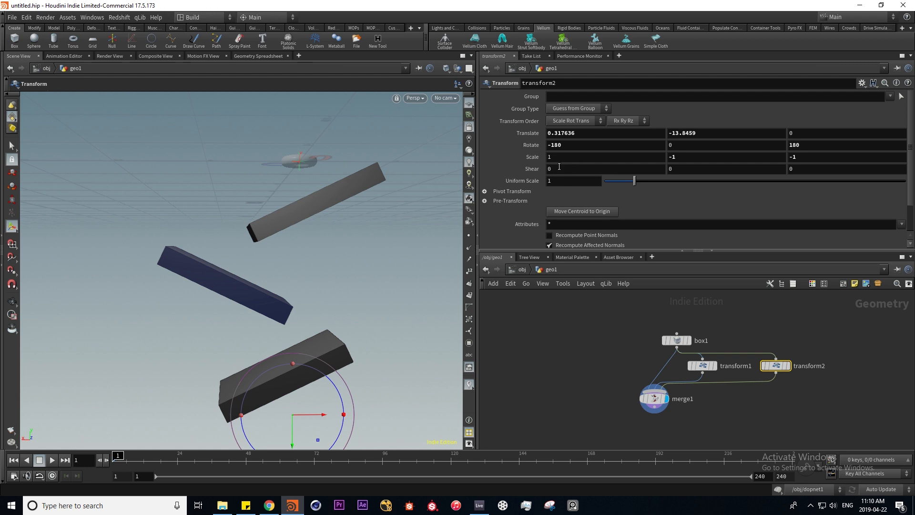
pyautogui.moveTo(318, 440); pyautogui.dragTo(369, 423)
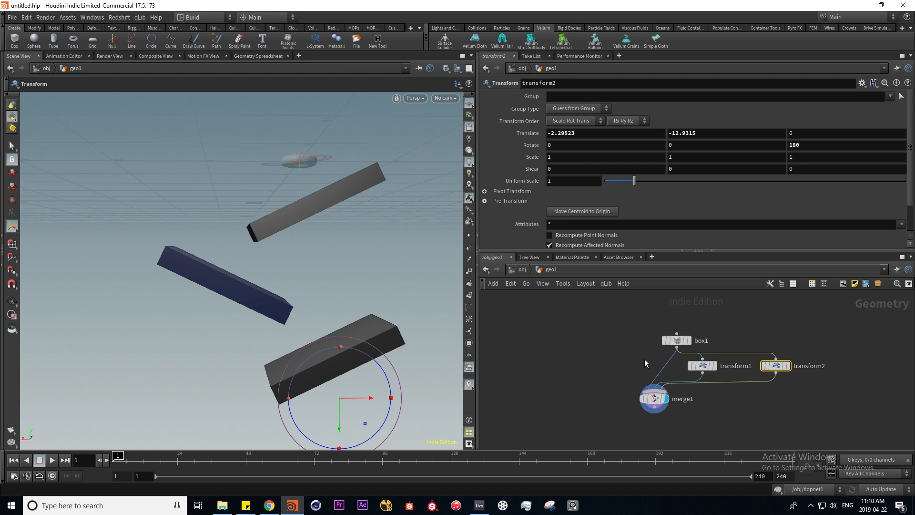
# Step: Return to the object level, enter dopnet1 and add a Static Object node beside rbdobject1
pyautogui.click(523, 270)
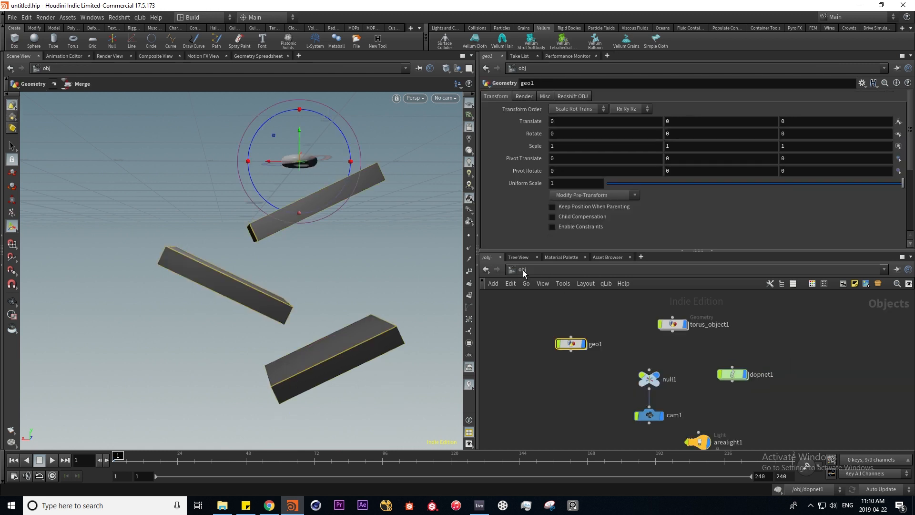
pyautogui.doubleClick(734, 377)
pyautogui.moveTo(677, 384); pyautogui.dragTo(693, 375, button='middle')
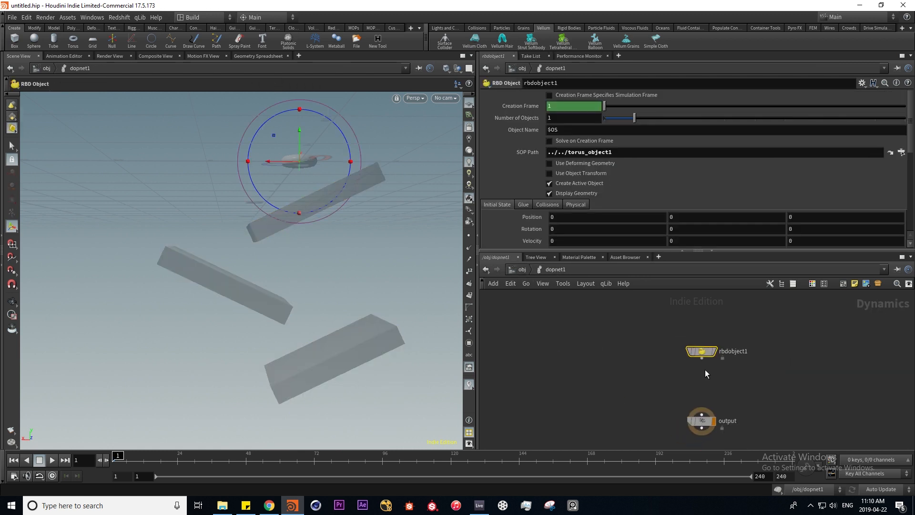
pyautogui.click(703, 351)
pyautogui.press('Tab')
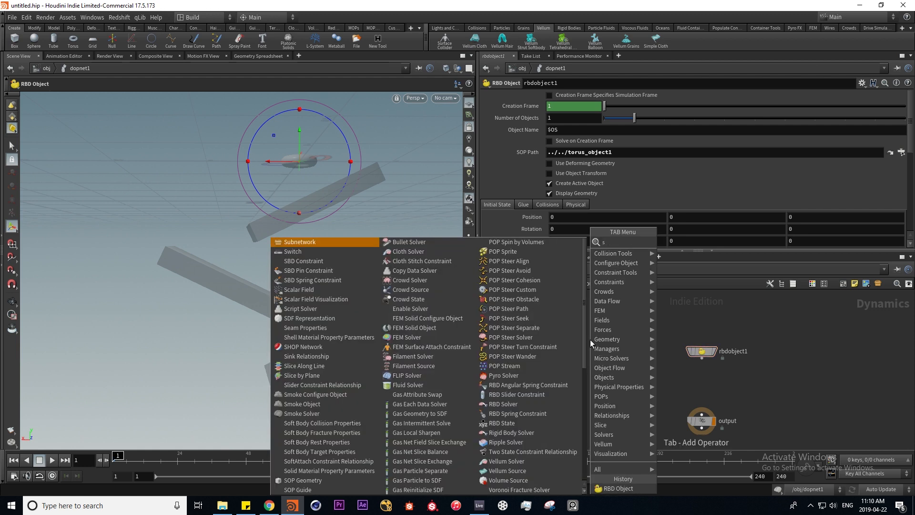
pyautogui.write('static')
pyautogui.press('Return')
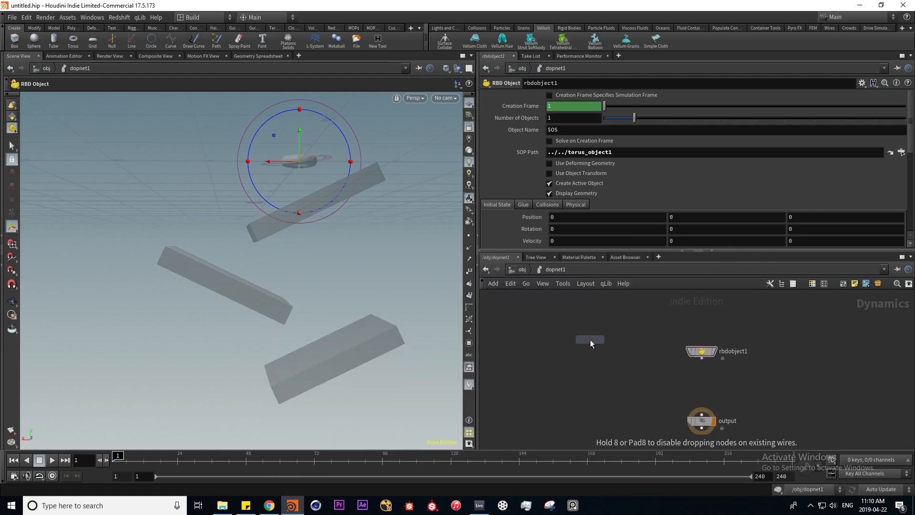
pyautogui.click(623, 352)
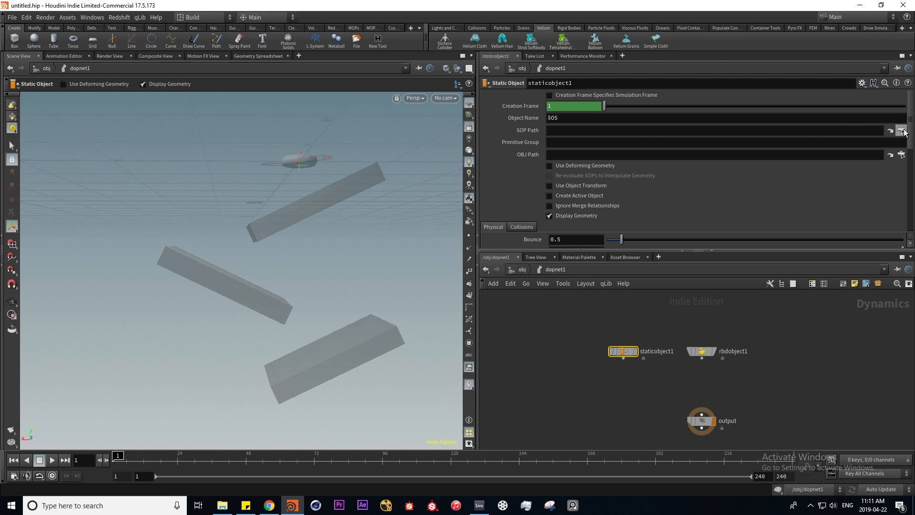
# Step: Set the SOP Path of staticobject1 to /obj/geo1 and connect the node to the output
pyautogui.click(699, 355)
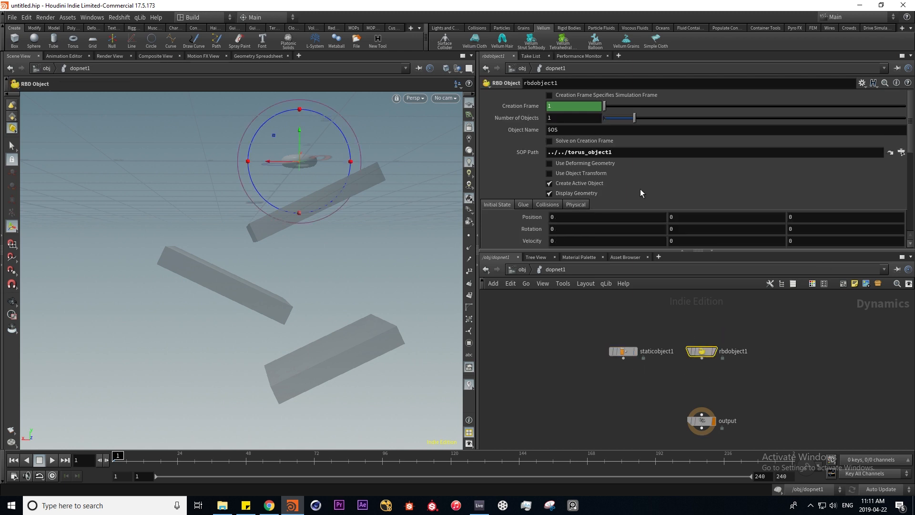
pyautogui.click(623, 351)
pyautogui.click(903, 131)
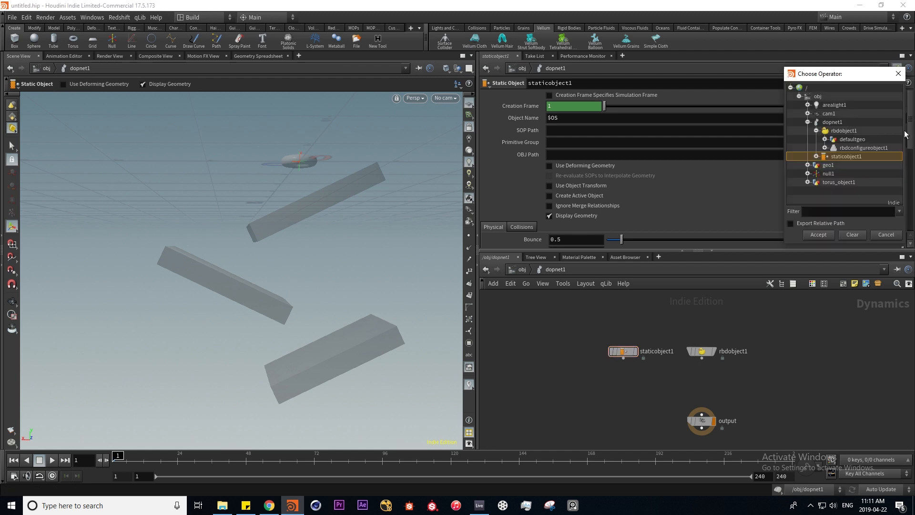
pyautogui.doubleClick(828, 165)
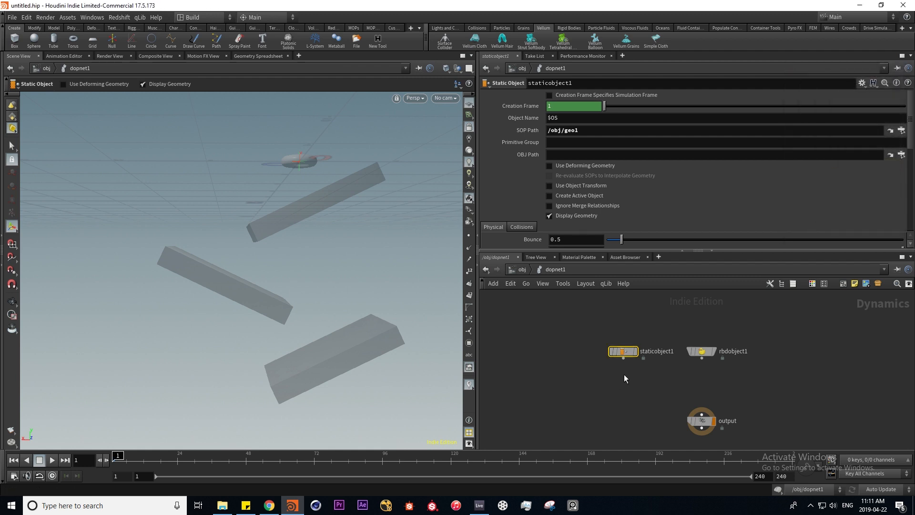
pyautogui.moveTo(624, 362); pyautogui.dragTo(702, 413)
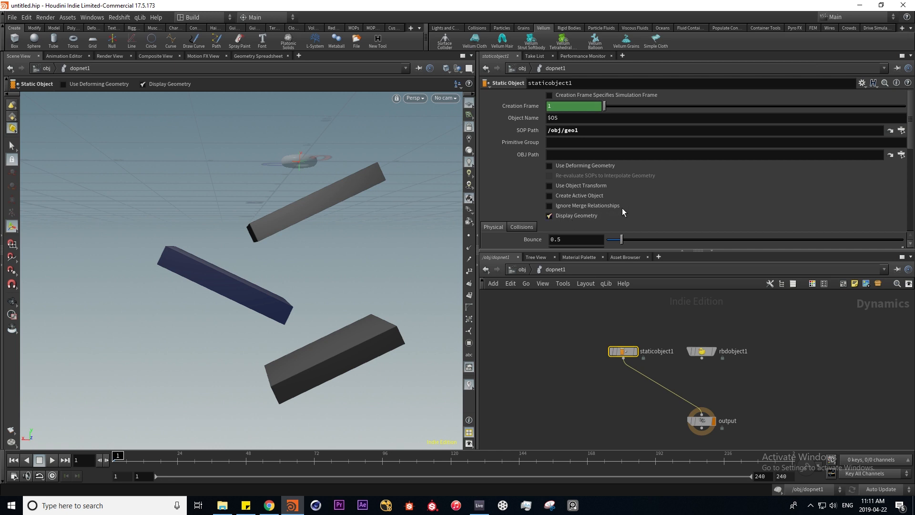
# Step: Turn off Display Geometry on staticobject1 and show its Bullet guide geometry to inspect the collision shape
pyautogui.scroll(-3, 622, 208)
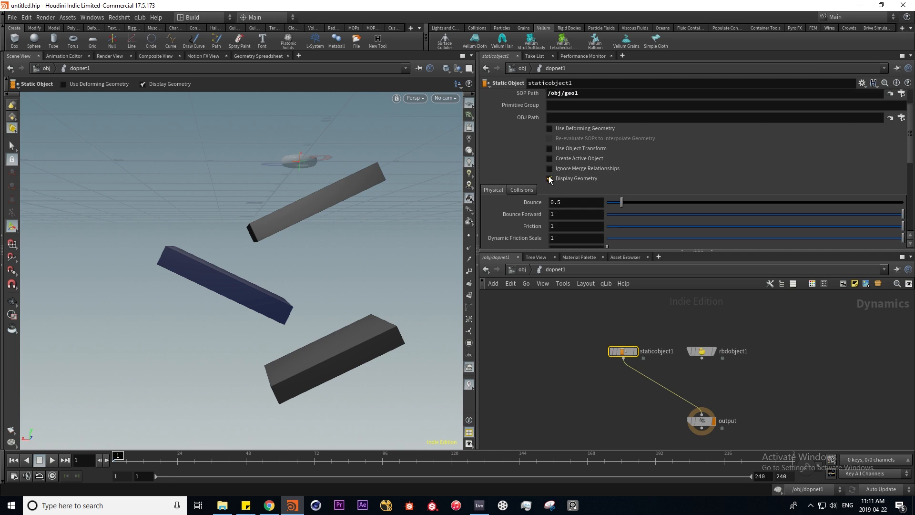
pyautogui.click(549, 179)
pyautogui.scroll(-2, 515, 175)
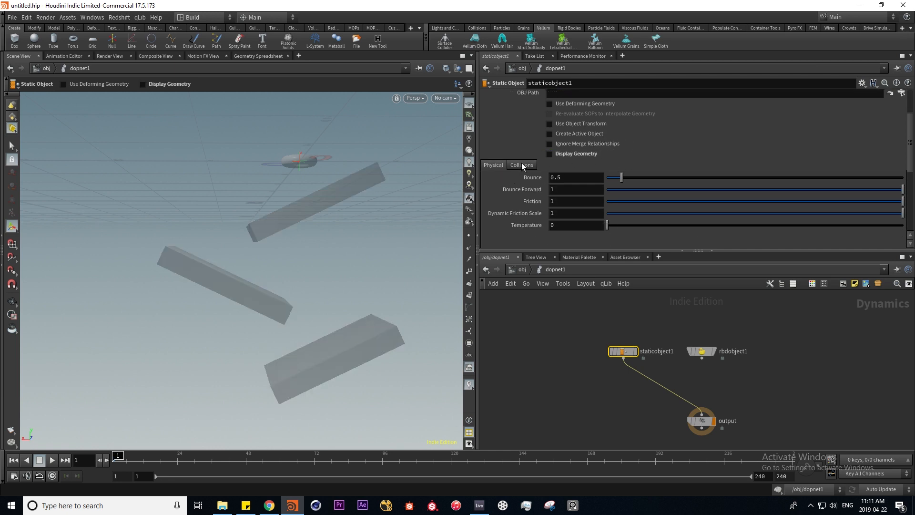
pyautogui.click(522, 166)
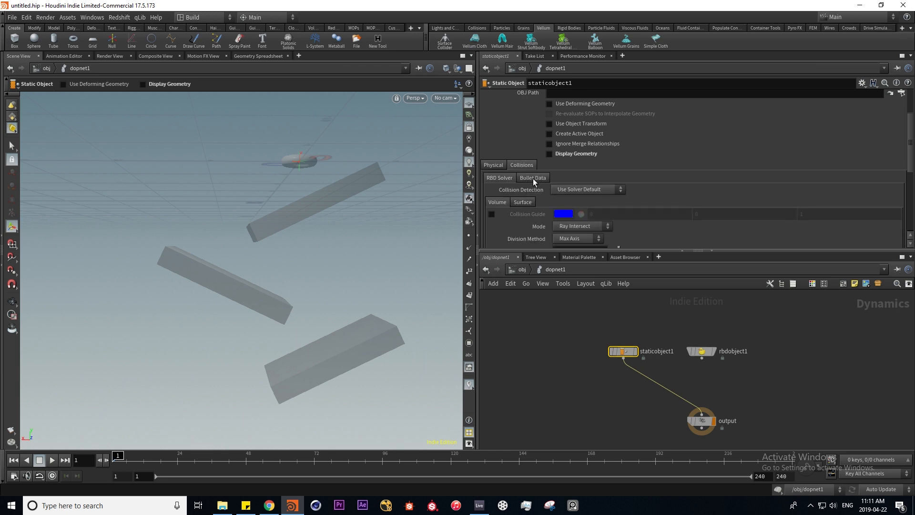
pyautogui.click(534, 178)
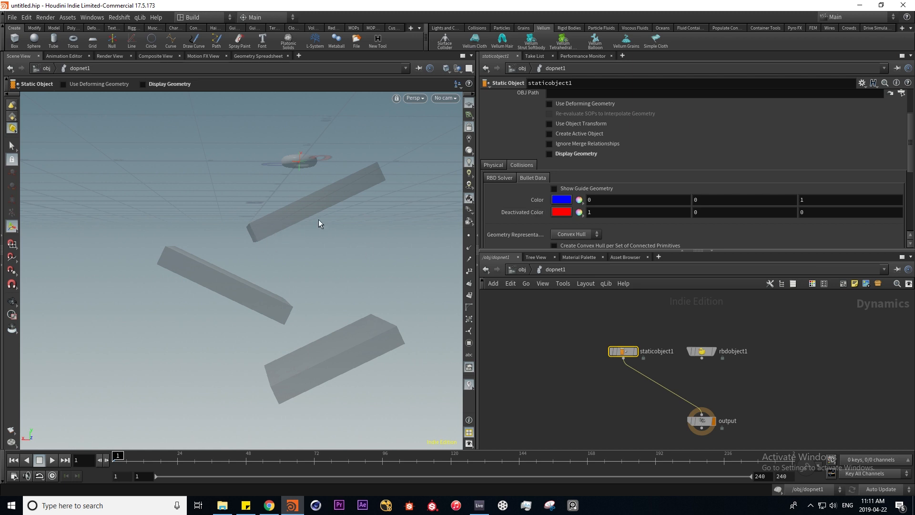
pyautogui.click(554, 188)
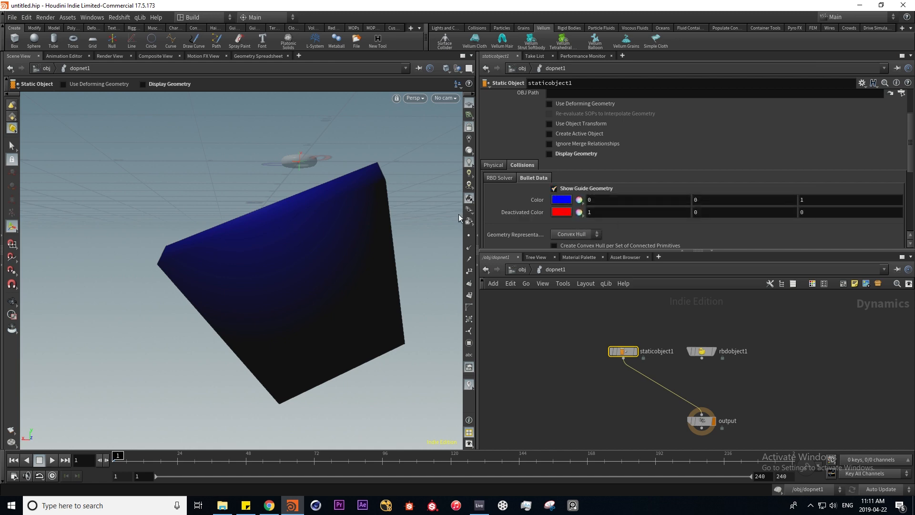
pyautogui.press('Escape')
pyautogui.moveTo(284, 305); pyautogui.dragTo(233, 275)
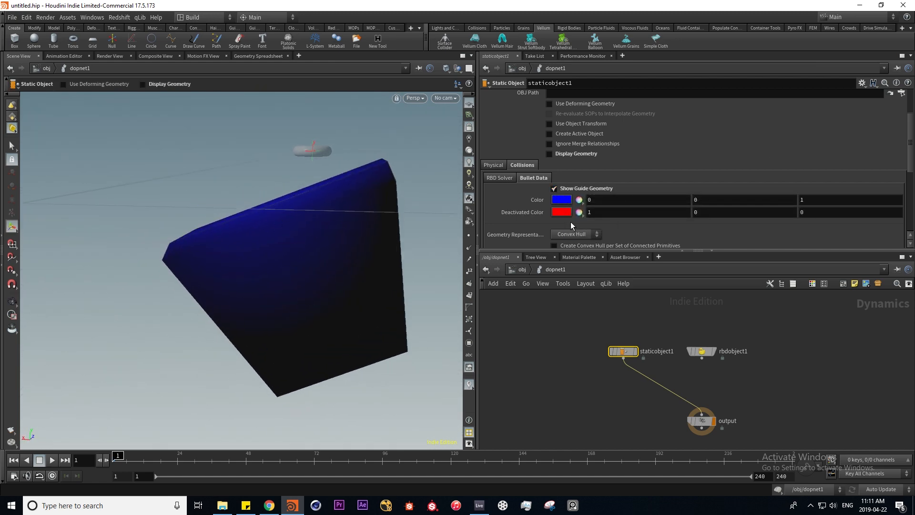
# Step: Set staticobject1's Bullet Geometry Representation to Concave and restore the normal display, with guide geometry off and Display Geometry on
pyautogui.scroll(-1, 549, 220)
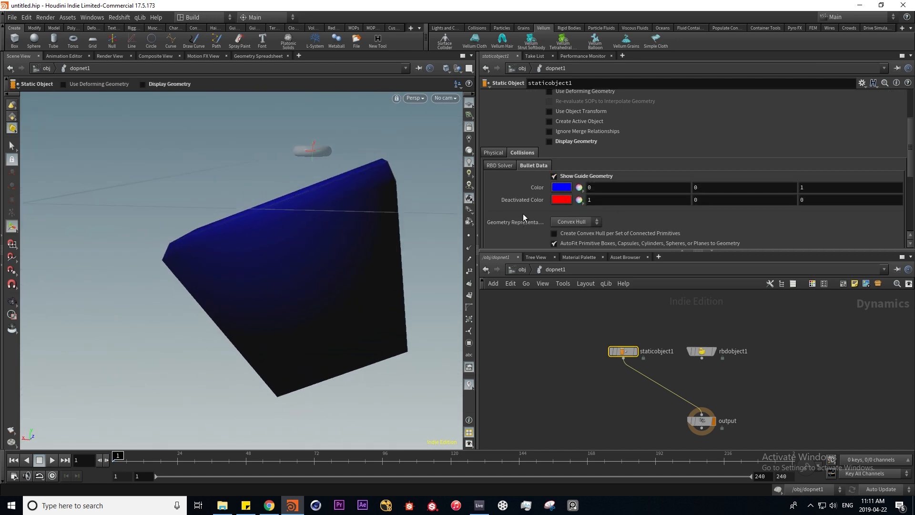
pyautogui.click(595, 222)
pyautogui.click(571, 243)
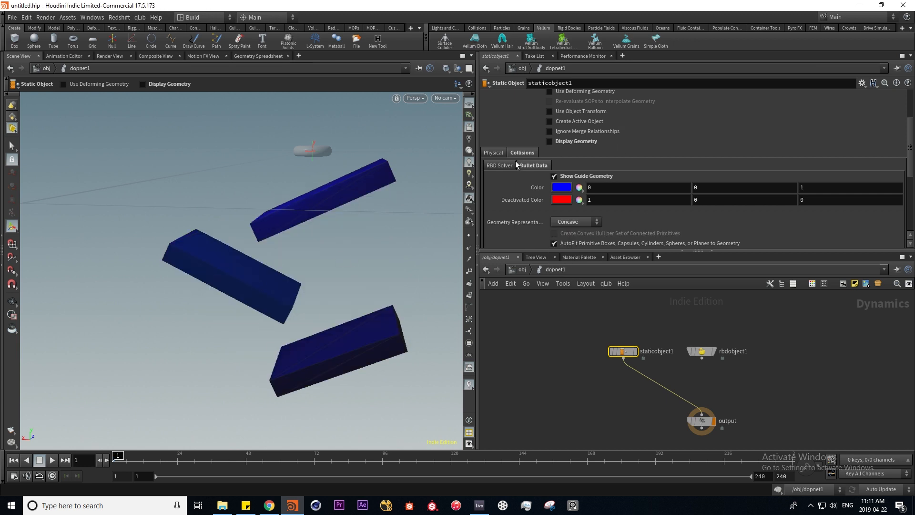
pyautogui.click(554, 177)
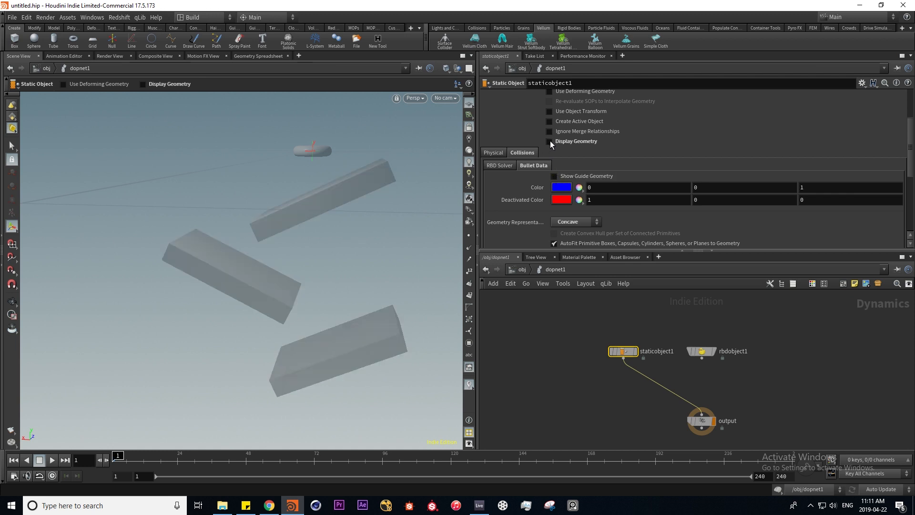
pyautogui.click(550, 141)
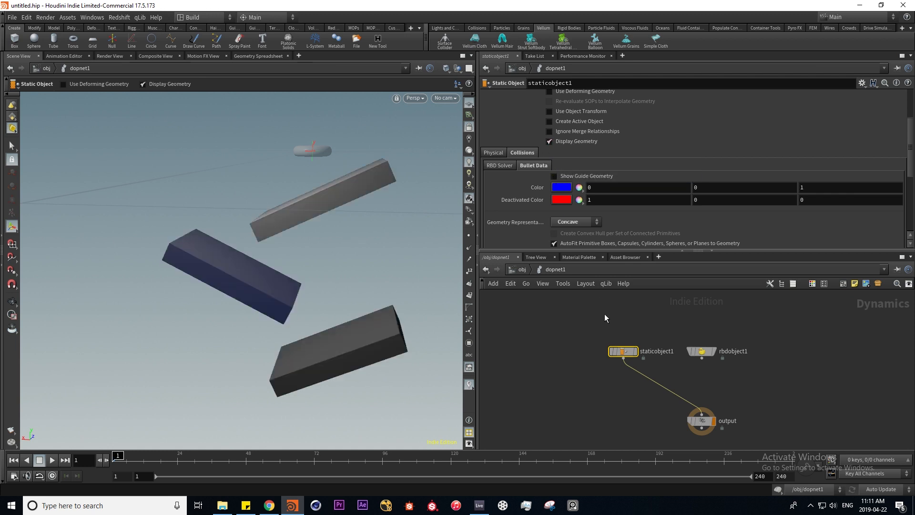
# Step: Add a Bullet Solver node between rbdobject1 and the output node
pyautogui.moveTo(669, 331); pyautogui.dragTo(600, 309, button='middle')
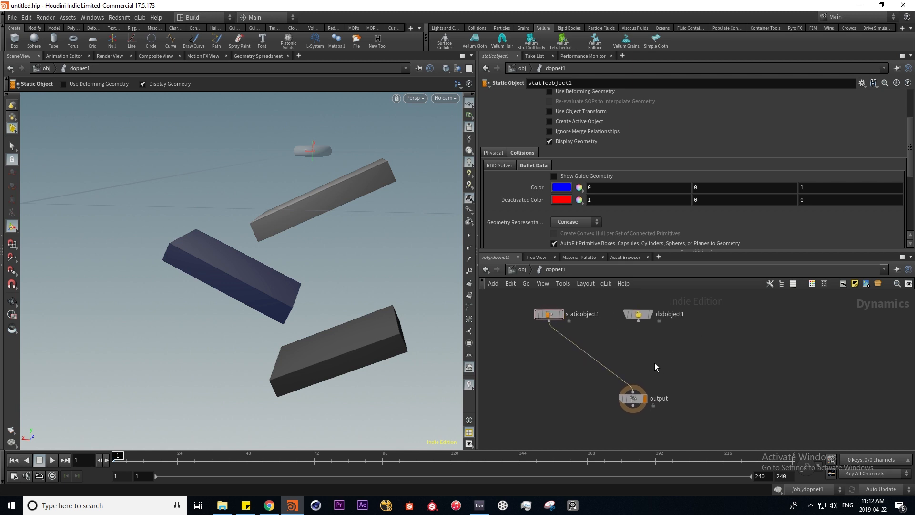
pyautogui.press('Tab')
pyautogui.write('bu')
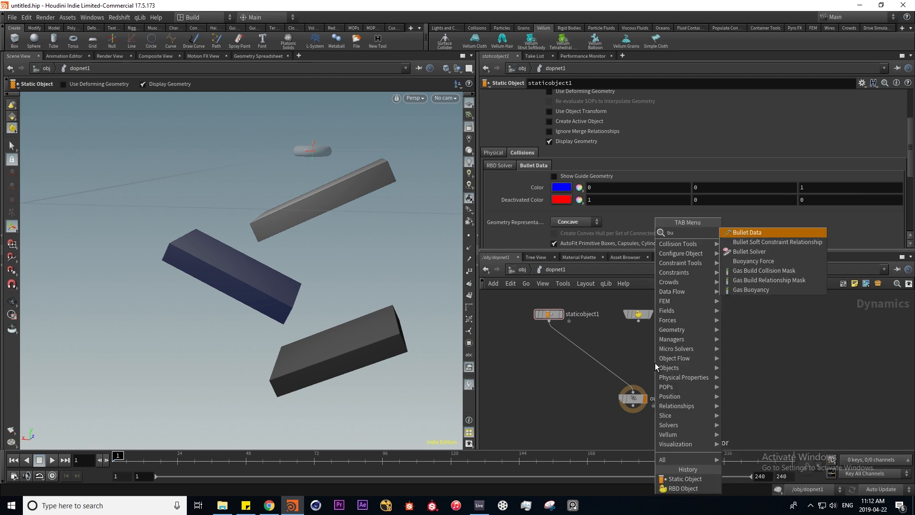
pyautogui.press('Down')
pyautogui.press('Down')
pyautogui.press('Return')
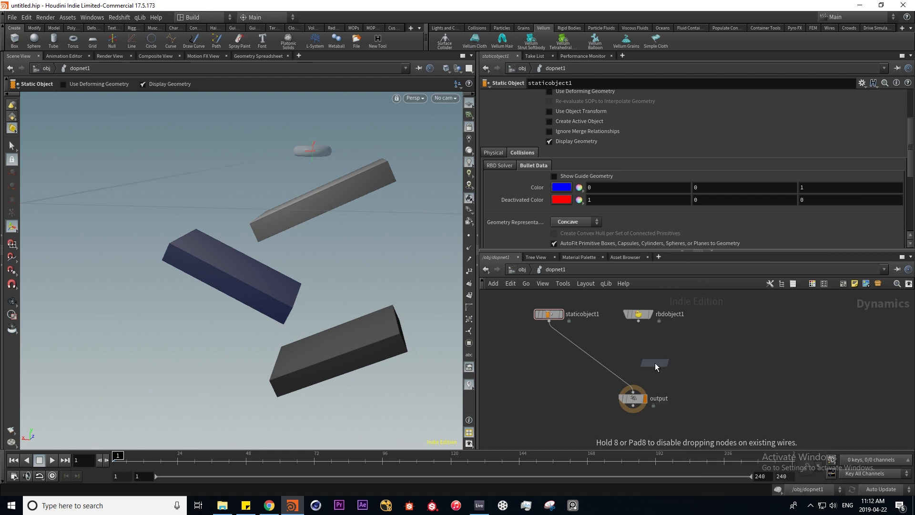
pyautogui.click(646, 373)
# Step: Add a Gravity Force node below the Bullet Solver, taking the solver as its input
pyautogui.press('Tab')
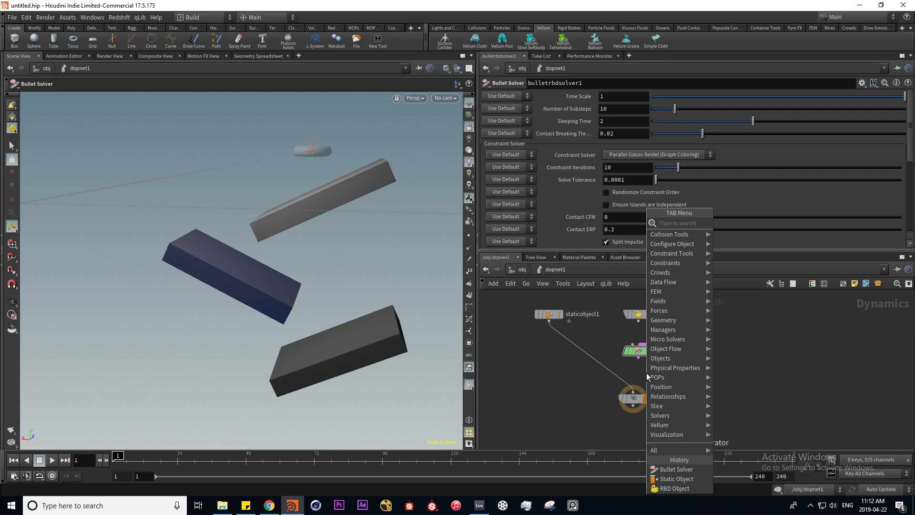
pyautogui.write('gra')
pyautogui.press('Return')
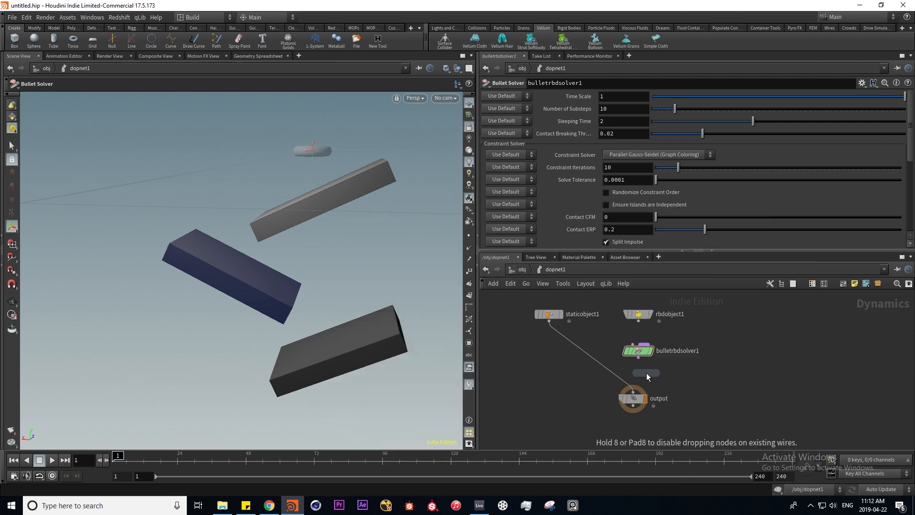
pyautogui.click(652, 378)
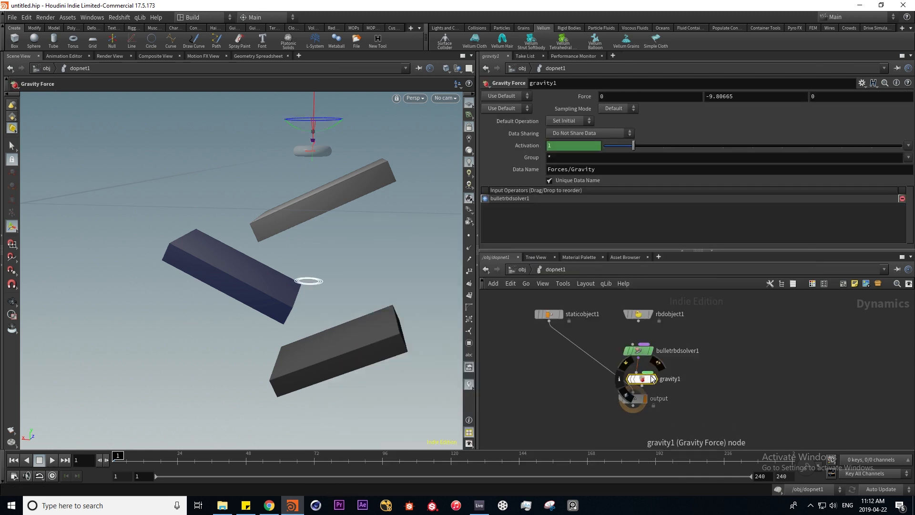
# Step: Move the output node further down to make room and add a Merge node beside gravity1
pyautogui.click(738, 97)
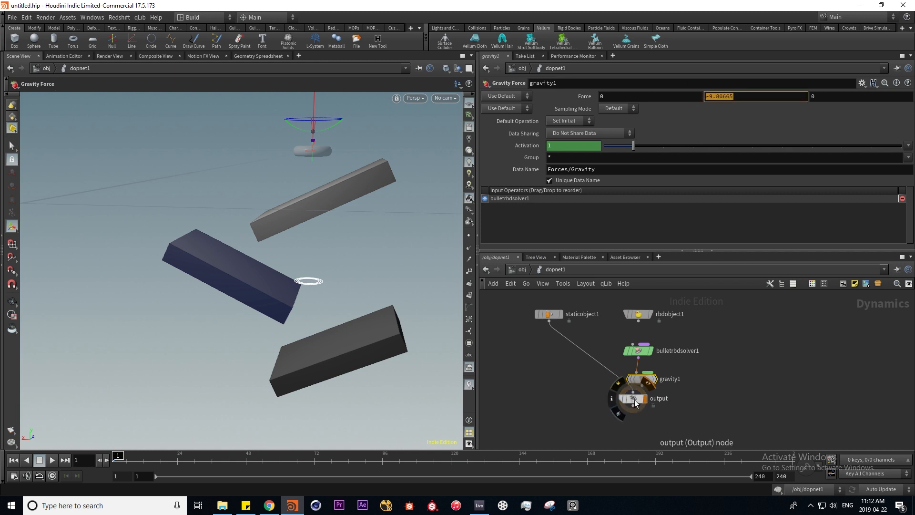
pyautogui.moveTo(633, 398); pyautogui.dragTo(646, 431)
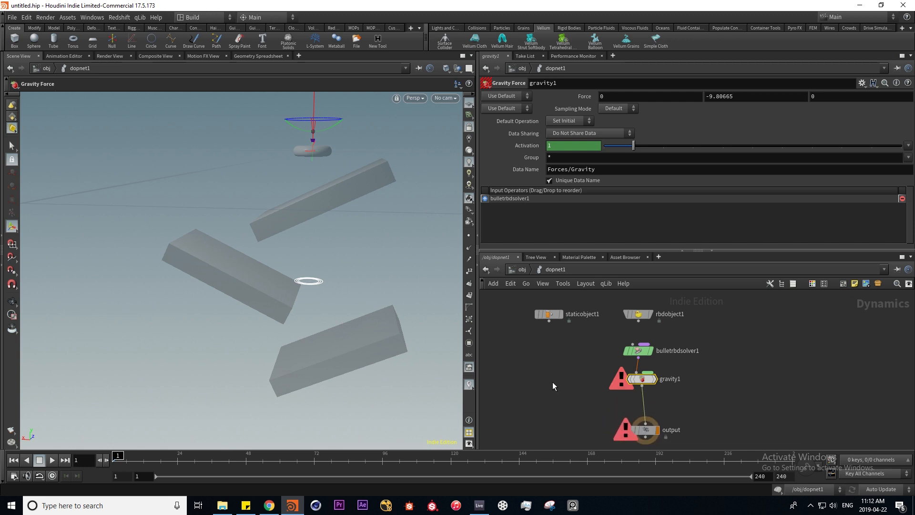
pyautogui.click(553, 382)
pyautogui.press('Tab')
pyautogui.write('mer')
pyautogui.press('Return')
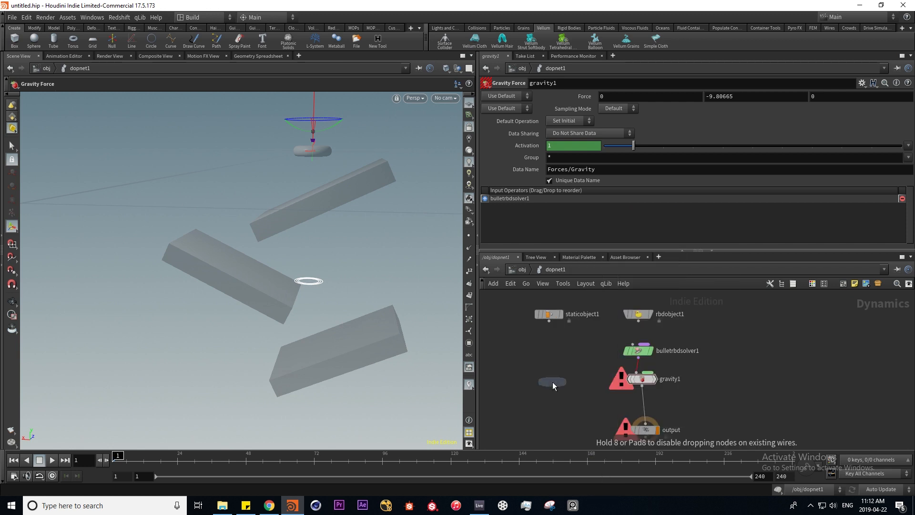
pyautogui.click(576, 379)
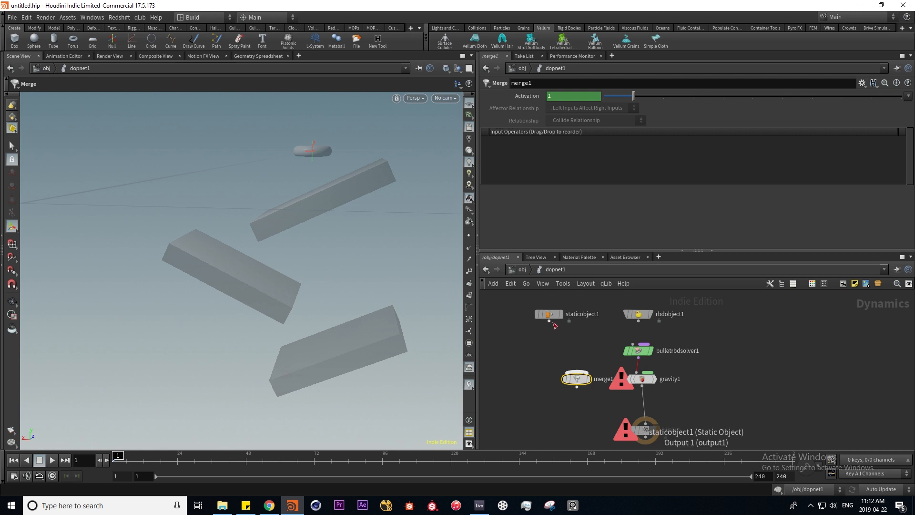
# Step: Merge staticobject1 with bulletrbdsolver1 through merge1 ahead of gravity1, and wire rbdobject1 into the Bullet solver's object input
pyautogui.moveTo(550, 322); pyautogui.dragTo(577, 372)
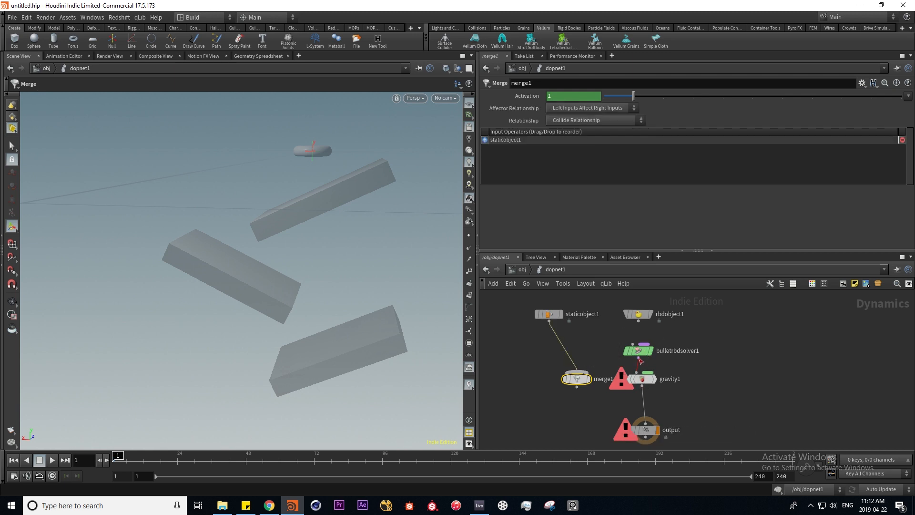
pyautogui.moveTo(638, 358); pyautogui.dragTo(646, 400)
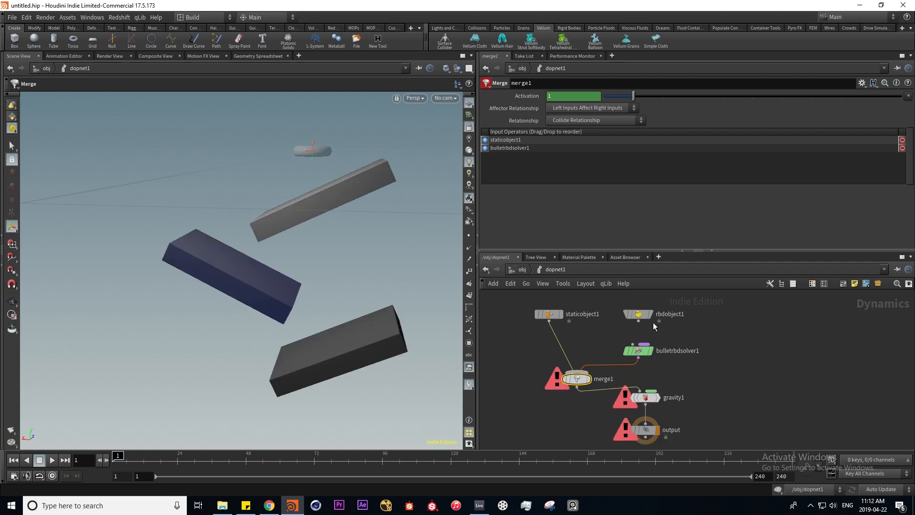
pyautogui.moveTo(646, 325)
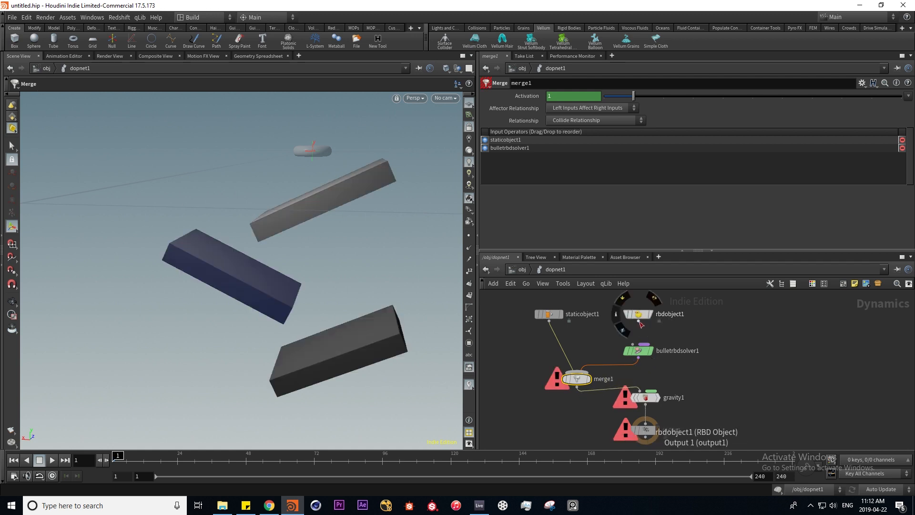
pyautogui.moveTo(638, 321); pyautogui.dragTo(633, 344)
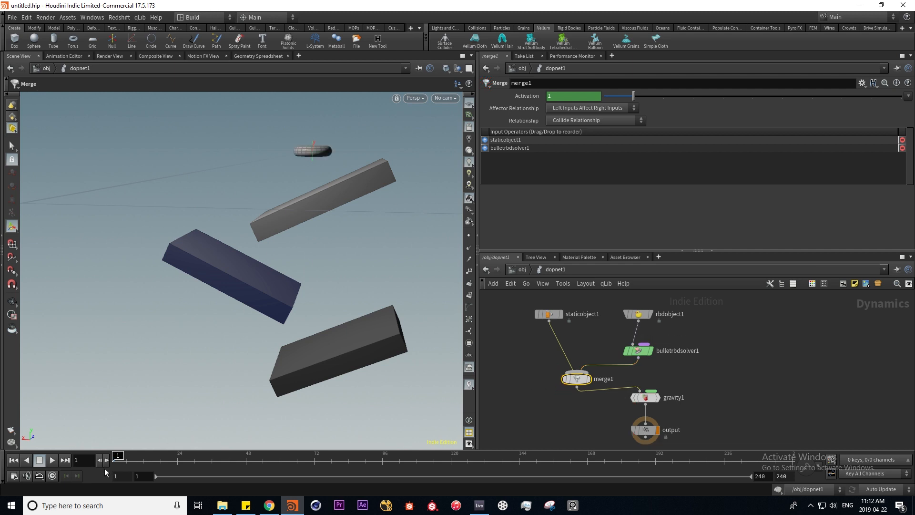
# Step: Turn on real-time playback, play the torus simulation and return to the first frame
pyautogui.click(53, 476)
pyautogui.click(52, 461)
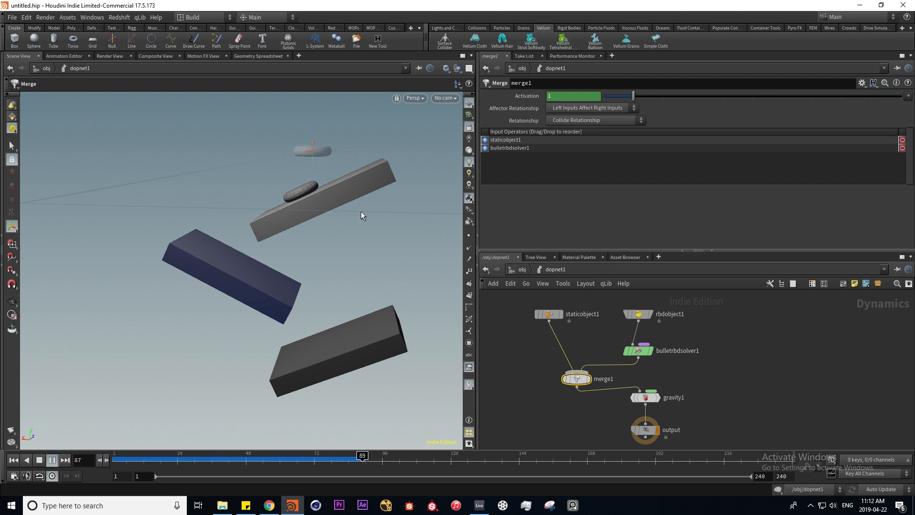
pyautogui.hotkey('ctrl', 'Up')
# Step: Set staticobject1's physical Friction to 0.5 and replay the simulation
pyautogui.click(548, 315)
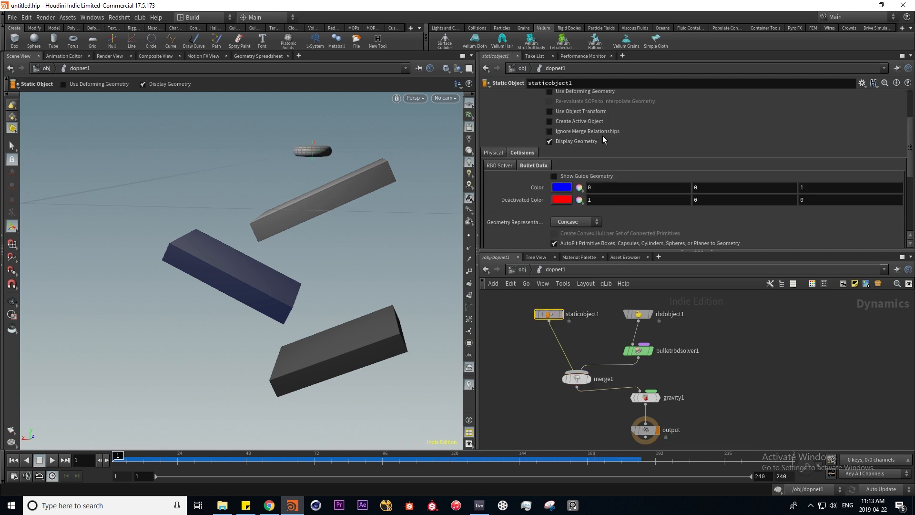
pyautogui.click(495, 152)
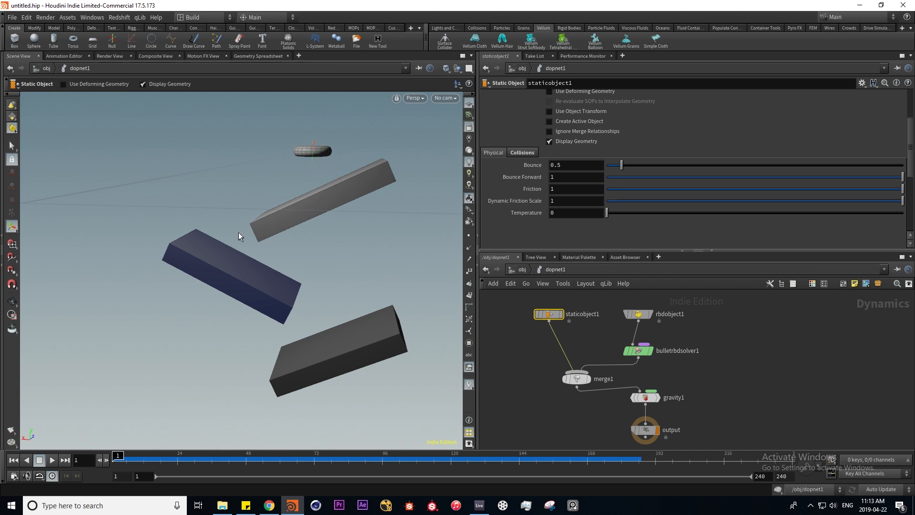
pyautogui.moveTo(562, 189); pyautogui.dragTo(492, 188)
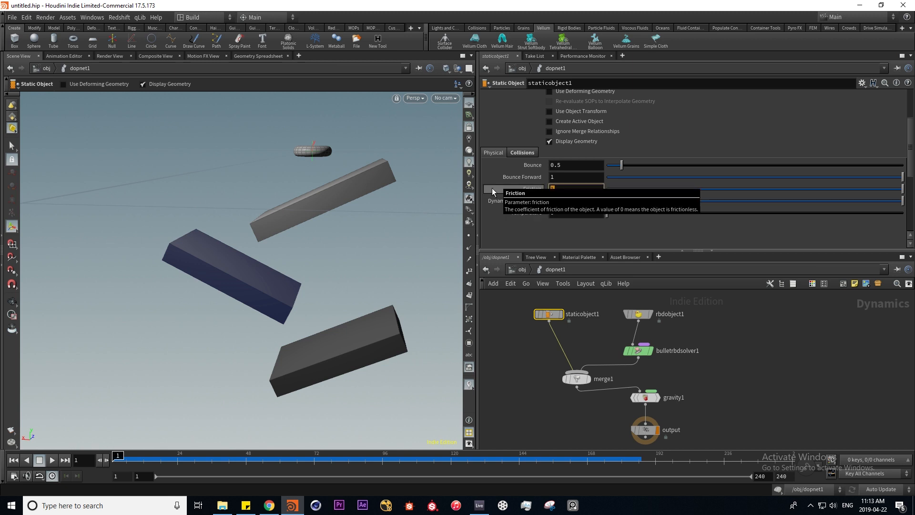
pyautogui.write('.5')
pyautogui.press('Return')
pyautogui.press('Up')
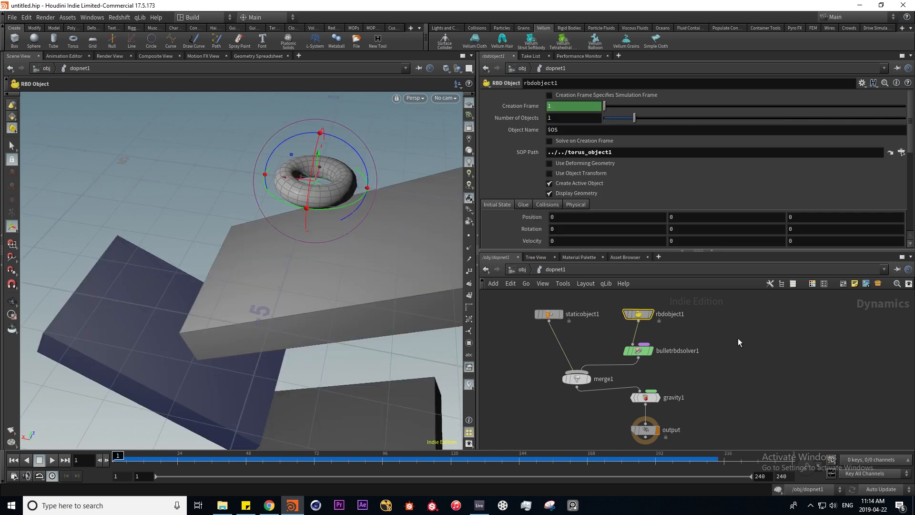
# Step: Add a Test Geometry: Pig Head object at the object level, placed below geo1
pyautogui.click(516, 270)
pyautogui.press('Tab')
pyautogui.write('t')
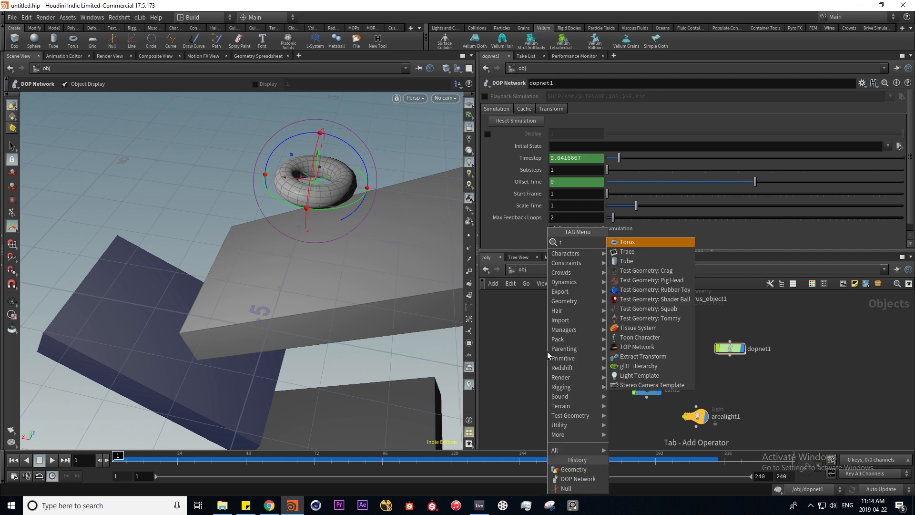
pyautogui.write('est')
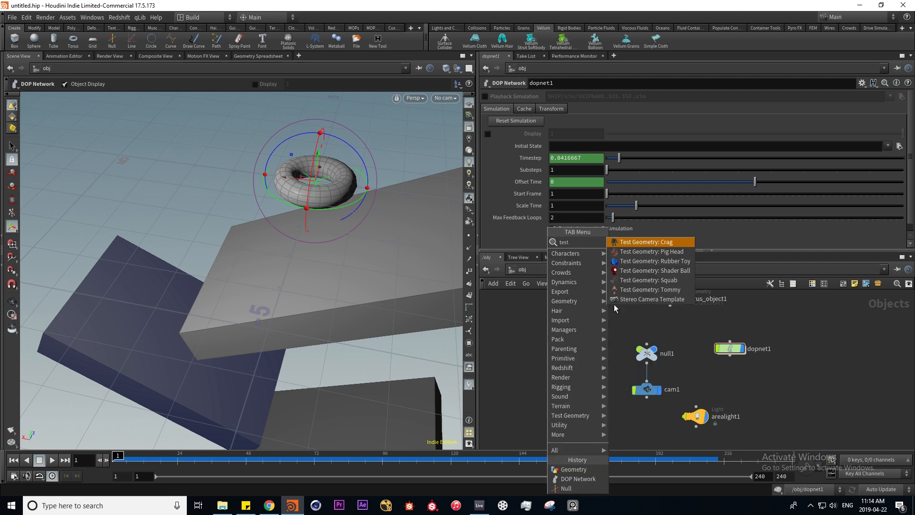
pyautogui.click(660, 251)
pyautogui.click(569, 318)
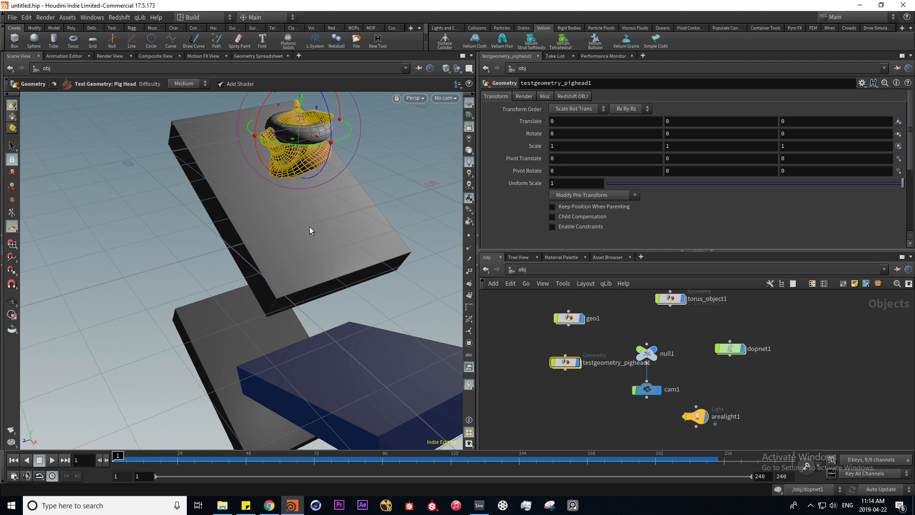
# Step: Inside dopnet1, set rbdobject1's SOP Path to testgeometry_pighead1 in place of the torus
pyautogui.keyDown('alt'); pyautogui.moveTo(314, 156); pyautogui.dragTo(289, 121); pyautogui.keyUp('alt')
pyautogui.keyDown('alt'); pyautogui.moveTo(288, 192); pyautogui.dragTo(347, 259, button='right'); pyautogui.keyUp('alt')
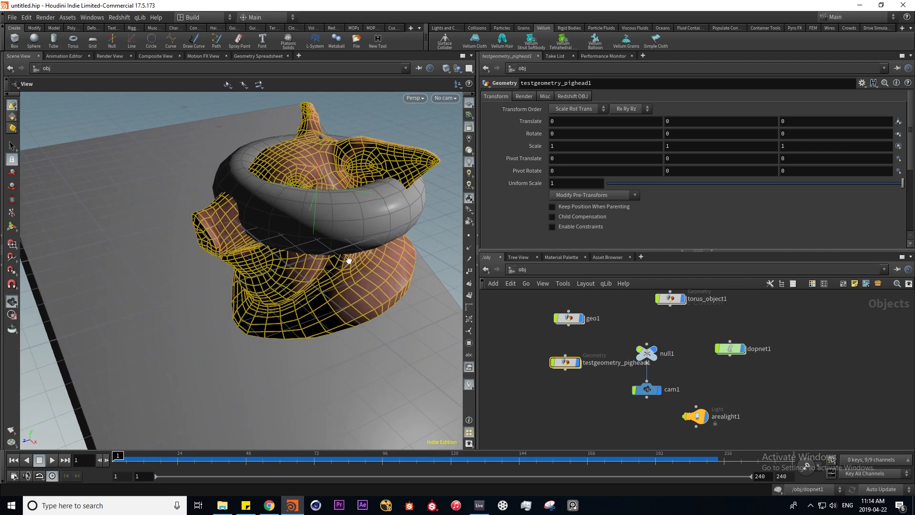
pyautogui.keyDown('alt'); pyautogui.moveTo(348, 259); pyautogui.dragTo(386, 281); pyautogui.keyUp('alt')
pyautogui.press('Return')
pyautogui.keyDown('alt'); pyautogui.moveTo(300, 342); pyautogui.dragTo(260, 312); pyautogui.keyUp('alt')
pyautogui.moveTo(686, 317); pyautogui.dragTo(671, 339, button='middle')
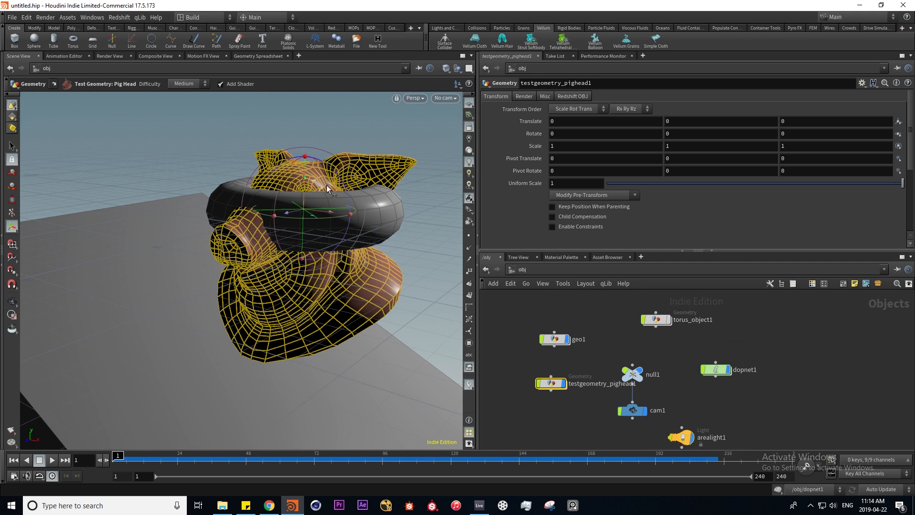
pyautogui.doubleClick(716, 370)
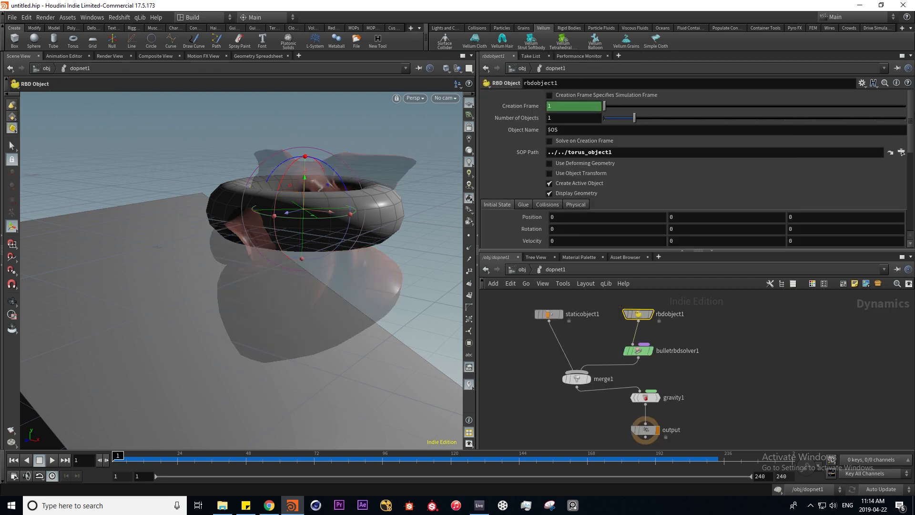
pyautogui.click(902, 152)
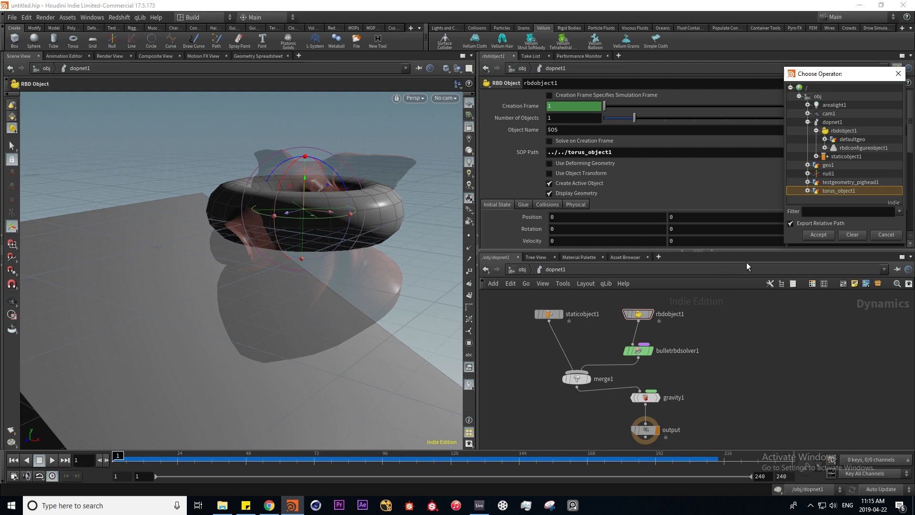
pyautogui.doubleClick(845, 182)
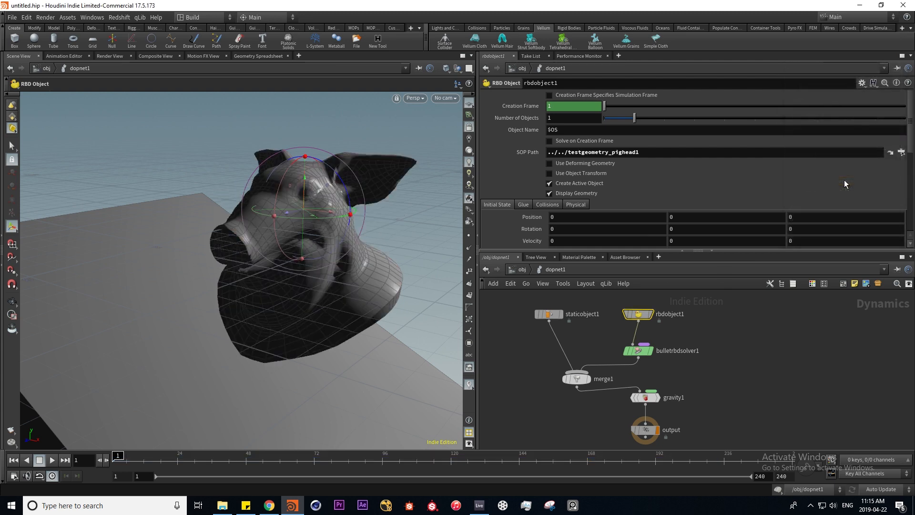
# Step: Play the simulation with all three slabs in view to check how the pig head falls, and stop it
pyautogui.keyDown('alt'); pyautogui.moveTo(358, 338); pyautogui.dragTo(279, 344, button='right'); pyautogui.keyUp('alt')
pyautogui.keyDown('alt'); pyautogui.moveTo(329, 367); pyautogui.dragTo(261, 211, button='middle'); pyautogui.keyUp('alt')
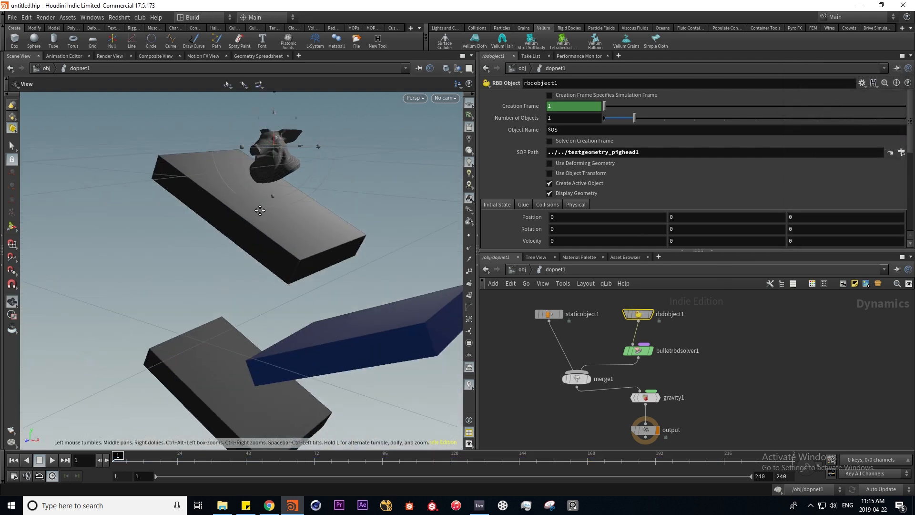
pyautogui.keyDown('alt'); pyautogui.moveTo(372, 306); pyautogui.dragTo(282, 319, button='right'); pyautogui.keyUp('alt')
pyautogui.keyDown('alt'); pyautogui.moveTo(281, 319); pyautogui.dragTo(315, 330); pyautogui.keyUp('alt')
pyautogui.press('Return')
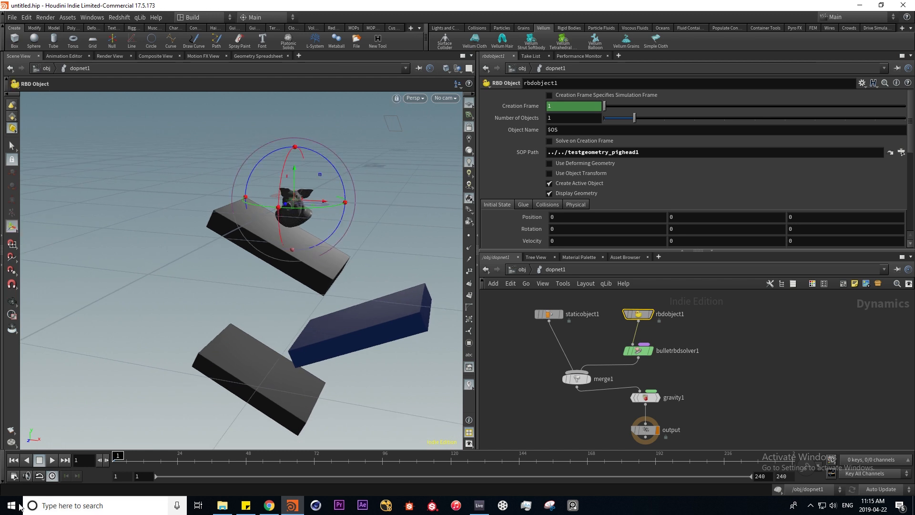
pyautogui.click(52, 460)
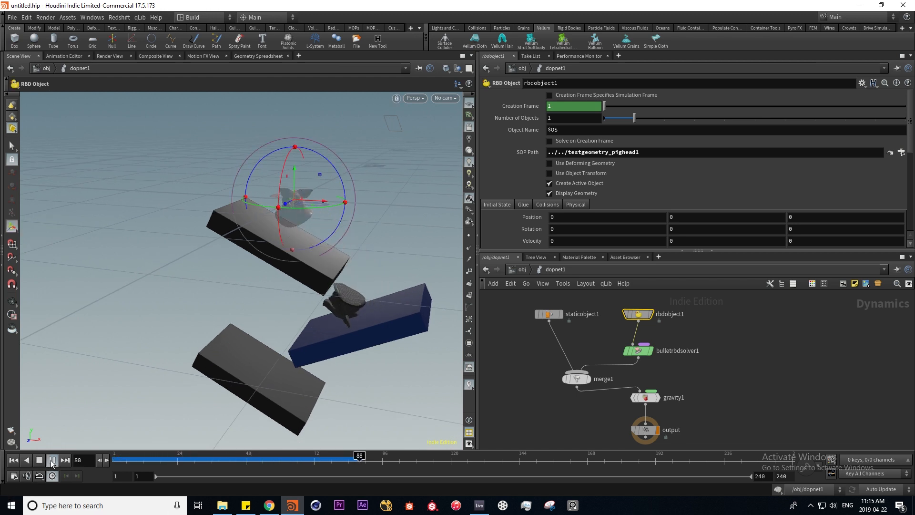
pyautogui.click(52, 459)
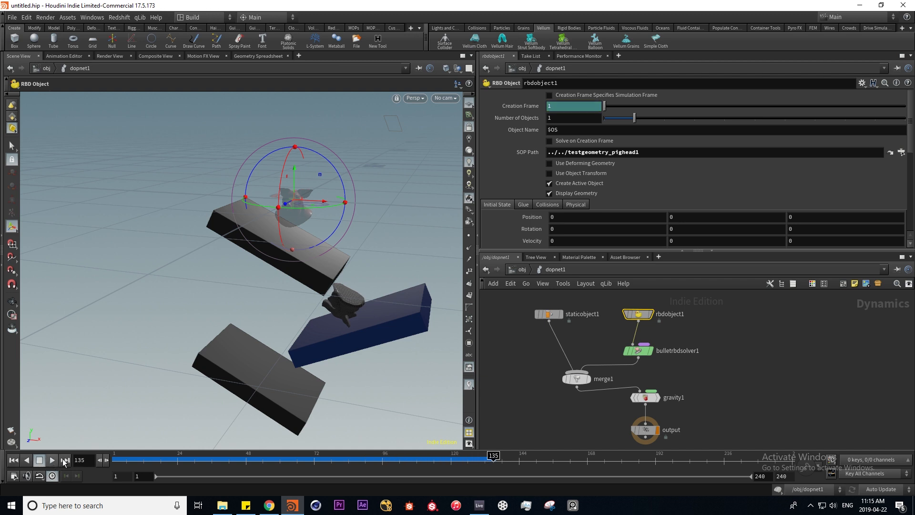
# Step: Inside geo1, move the transform1 slab to about X 3.58, Y -5.31 and the transform2 slab to about X -2.83, Y -14.62
pyautogui.click(522, 270)
pyautogui.hotkey('ctrl', 'Up')
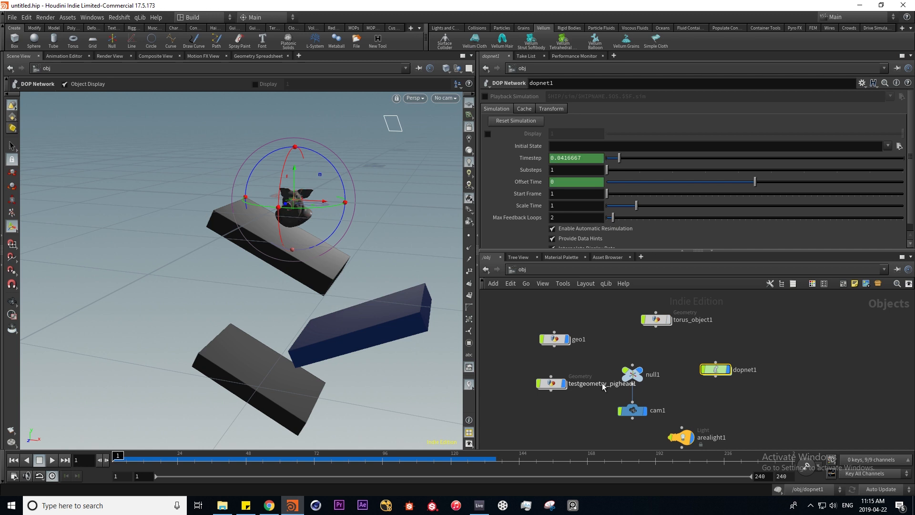
pyautogui.doubleClick(554, 340)
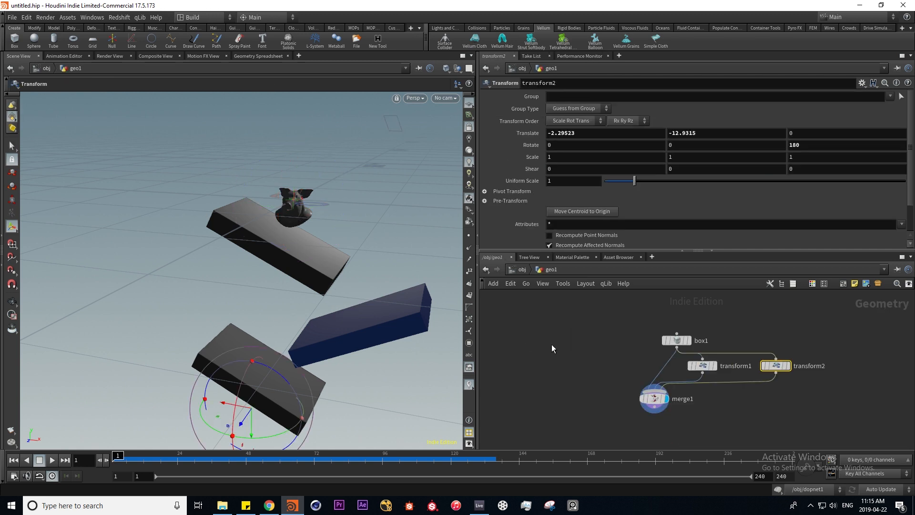
pyautogui.keyDown('alt'); pyautogui.moveTo(322, 387); pyautogui.dragTo(337, 313); pyautogui.keyUp('alt')
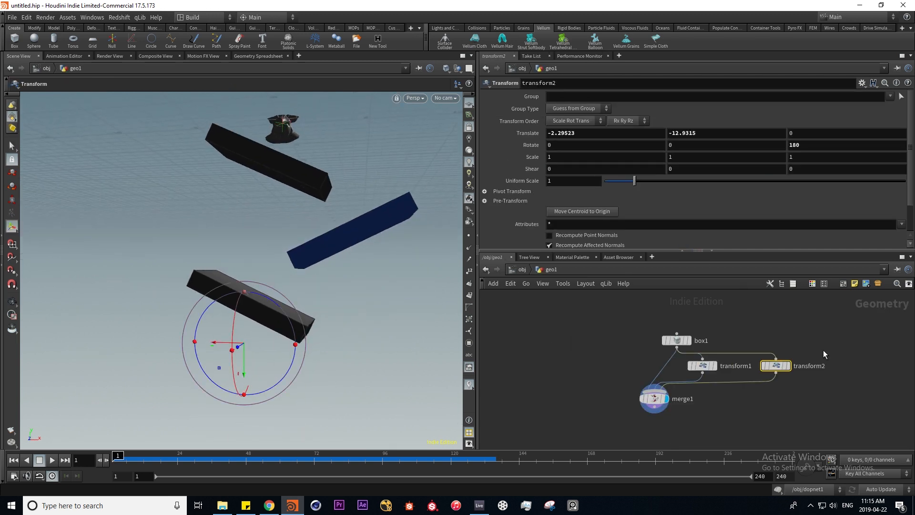
pyautogui.click(711, 368)
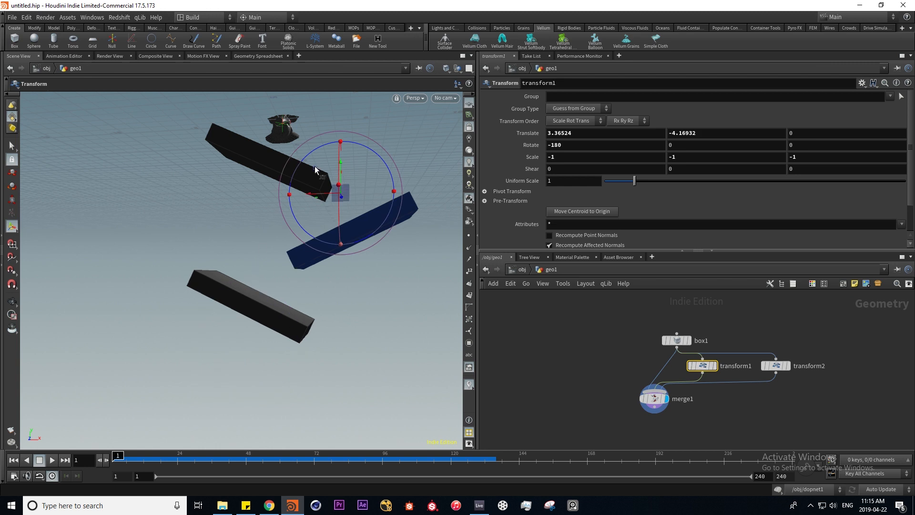
pyautogui.moveTo(340, 193); pyautogui.dragTo(343, 206)
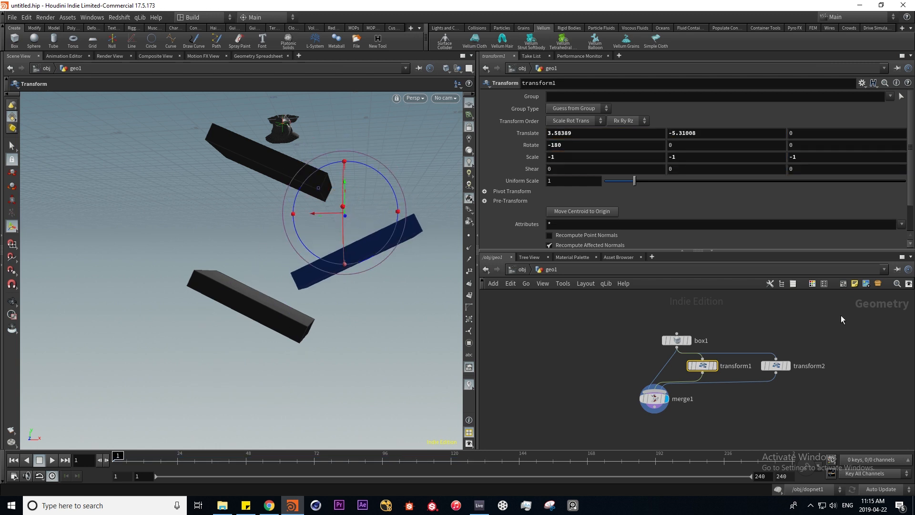
pyautogui.click(775, 366)
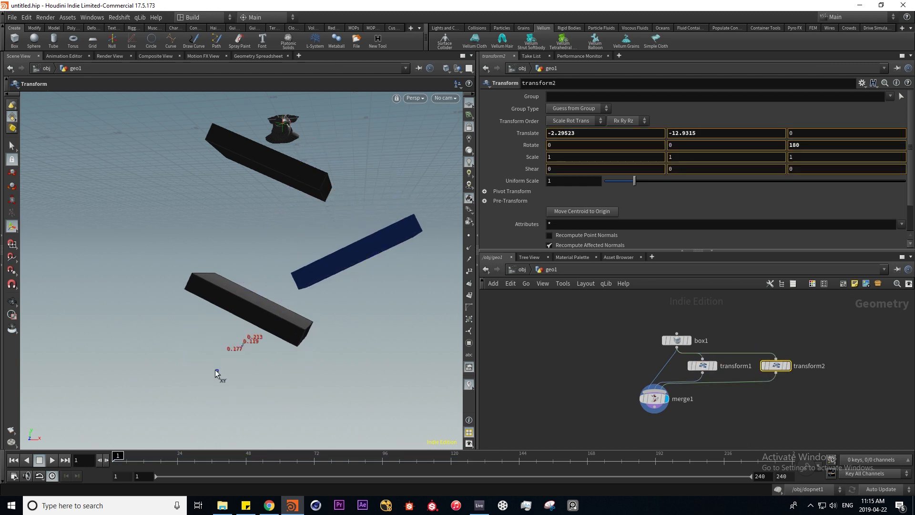
pyautogui.moveTo(217, 374); pyautogui.dragTo(211, 399)
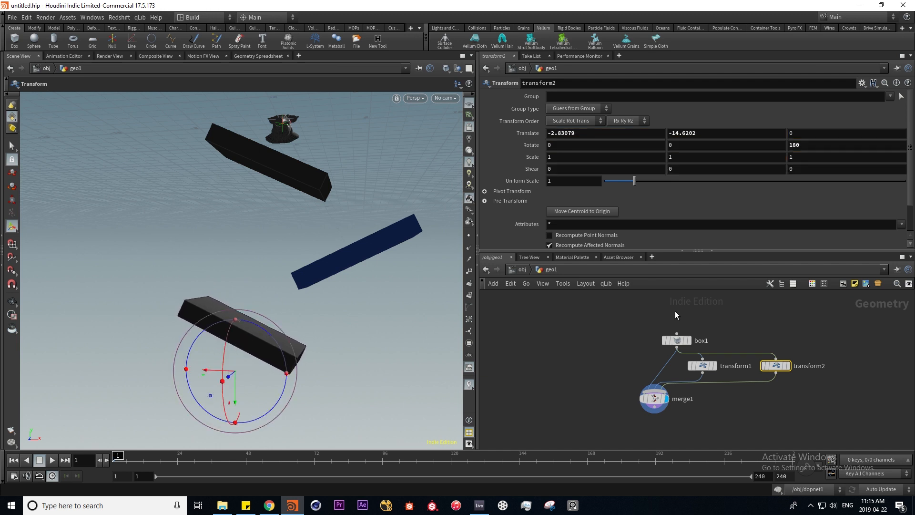
# Step: Go back to the object level, replay the simulation with the respaced slabs and rewind to the first frame
pyautogui.click(520, 269)
pyautogui.press('Up')
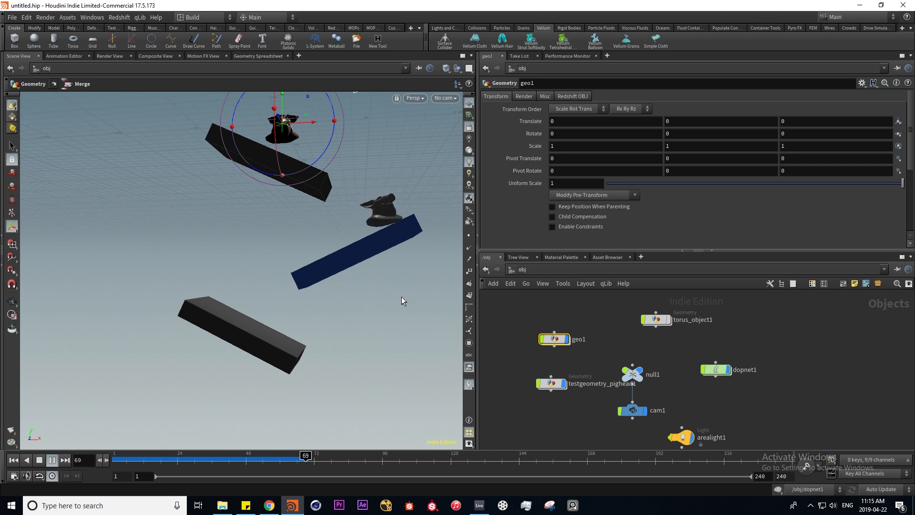
pyautogui.moveTo(567, 388)
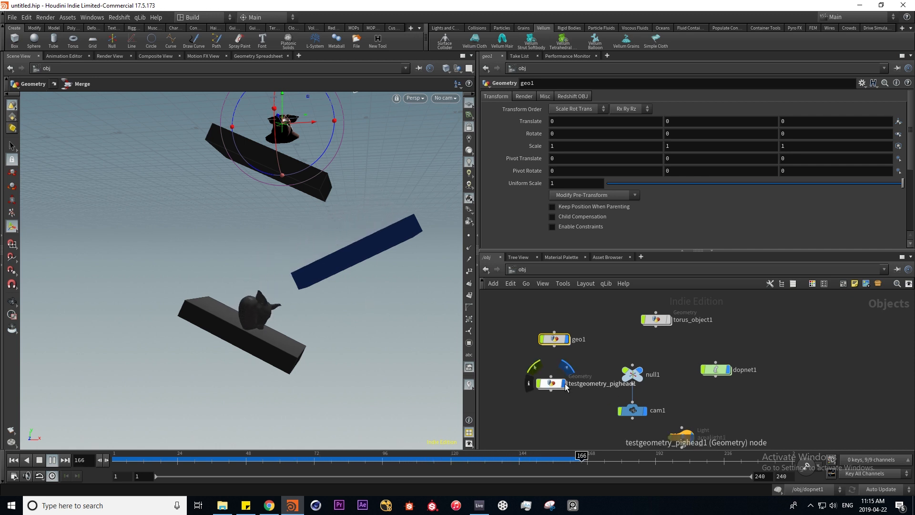
pyautogui.click(13, 460)
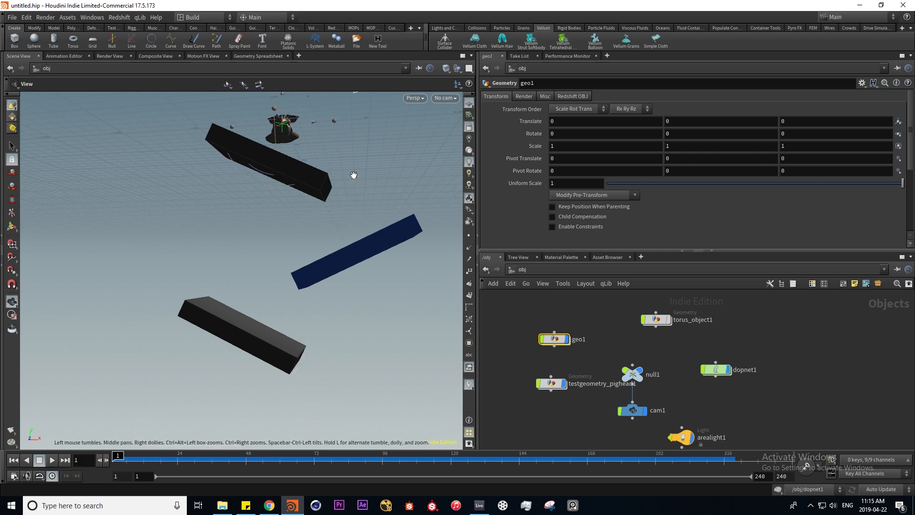
# Step: Turn testgeometry_pighead1 into a Vellum strut softbody and add it to the existing simulation
pyautogui.keyDown('alt'); pyautogui.moveTo(351, 174); pyautogui.dragTo(331, 294, button='middle'); pyautogui.keyUp('alt')
pyautogui.keyDown('alt'); pyautogui.moveTo(356, 241); pyautogui.dragTo(321, 287); pyautogui.keyUp('alt')
pyautogui.scroll(6, 322, 257)
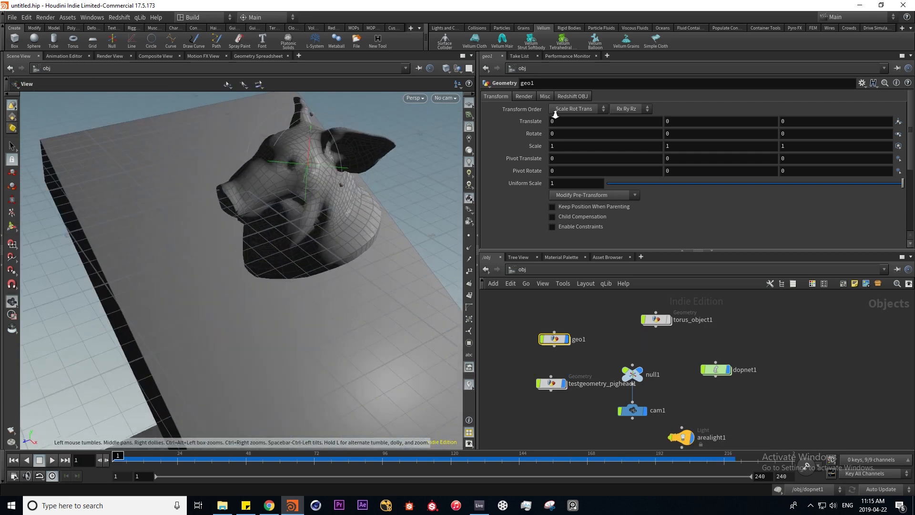
pyautogui.keyDown('alt'); pyautogui.moveTo(402, 294); pyautogui.dragTo(410, 299); pyautogui.keyUp('alt')
pyautogui.keyDown('alt'); pyautogui.moveTo(410, 299); pyautogui.dragTo(280, 282, button='right'); pyautogui.keyUp('alt')
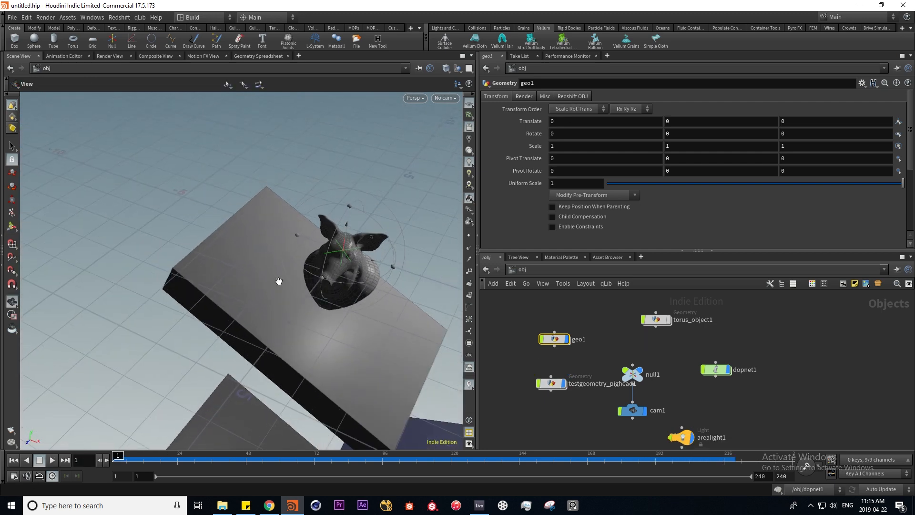
pyautogui.keyDown('alt'); pyautogui.moveTo(280, 281); pyautogui.dragTo(183, 223, button='middle'); pyautogui.keyUp('alt')
pyautogui.keyDown('alt'); pyautogui.moveTo(183, 223); pyautogui.dragTo(238, 247); pyautogui.keyUp('alt')
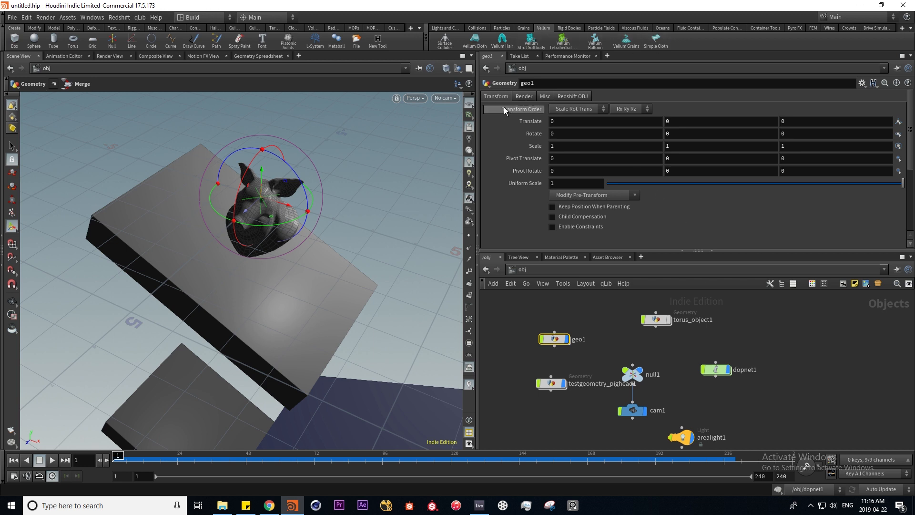
pyautogui.click(551, 385)
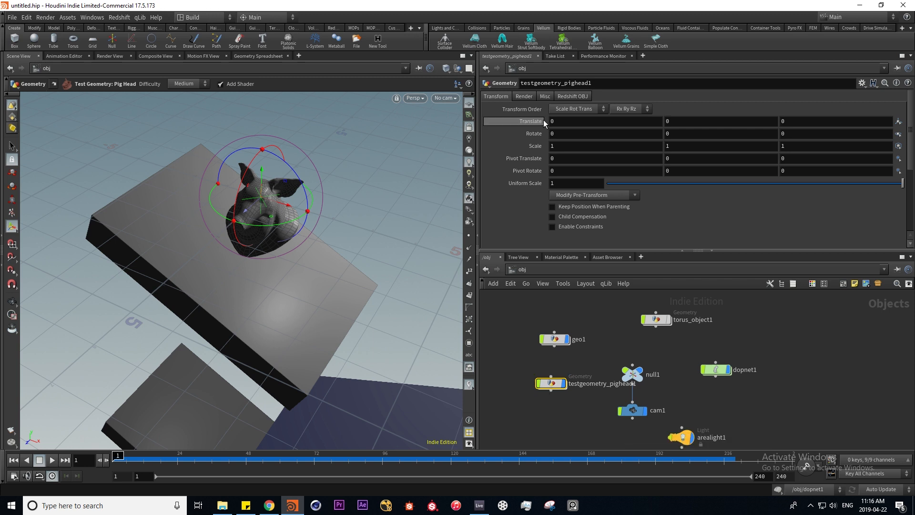
pyautogui.click(530, 39)
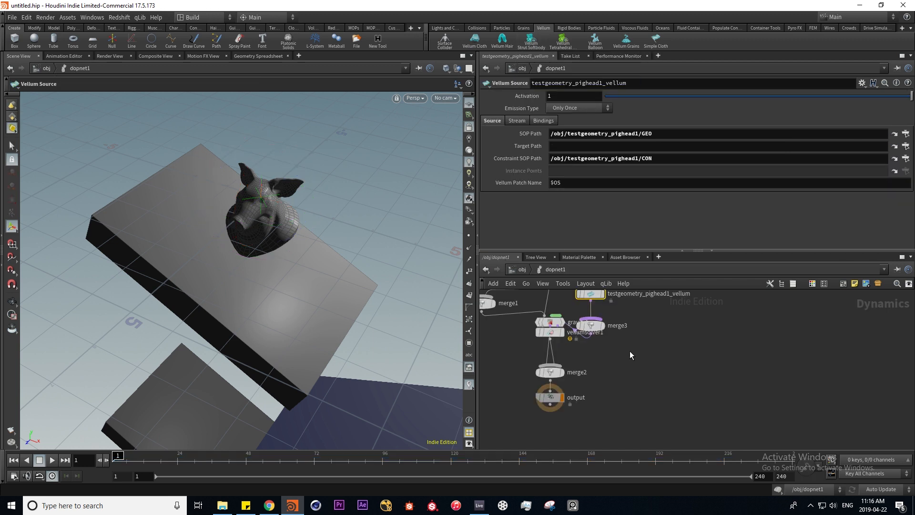
# Step: Spread out the dopnet1 nodes, grouping vellumobject1, testgeometry_pighead1_vellum, merge3 and vellumsolver1 apart from the RBD branch
pyautogui.moveTo(630, 352); pyautogui.dragTo(635, 444, button='middle')
pyautogui.moveTo(599, 389); pyautogui.dragTo(651, 357)
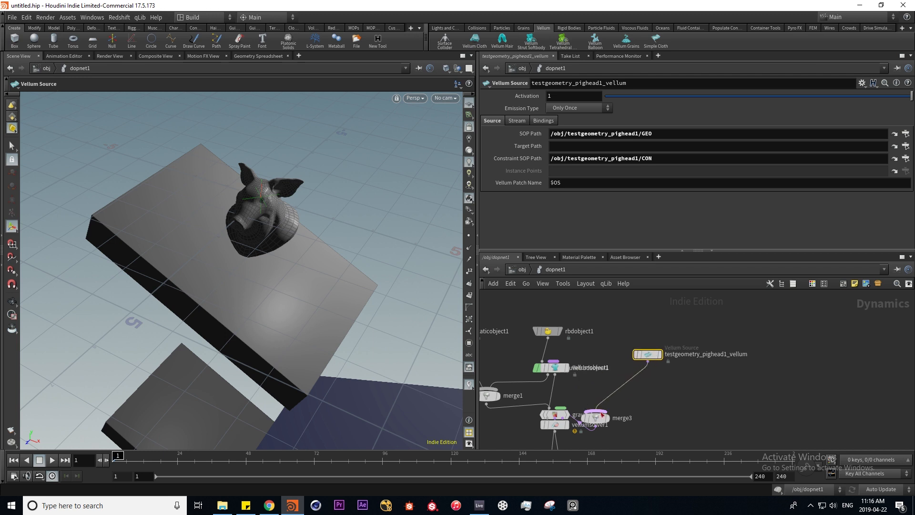
pyautogui.moveTo(596, 419); pyautogui.dragTo(660, 390)
pyautogui.moveTo(595, 401); pyautogui.dragTo(575, 393)
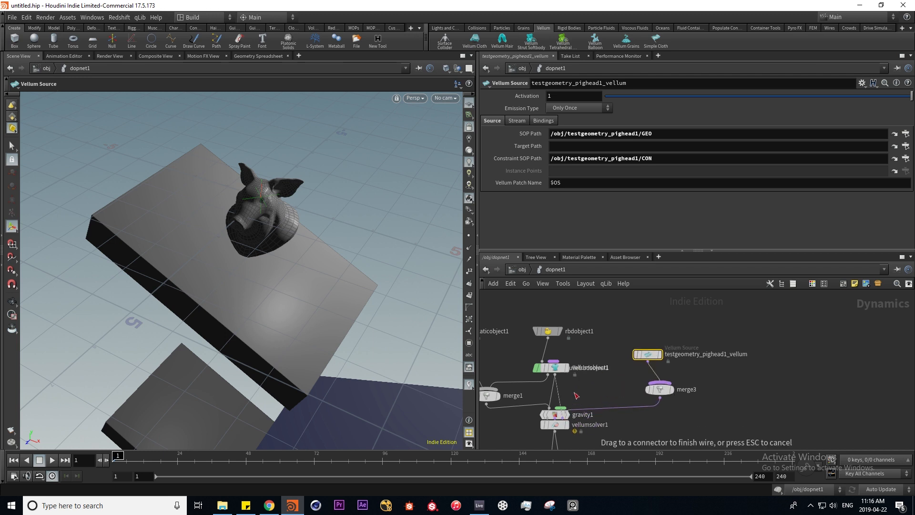
pyautogui.moveTo(609, 419); pyautogui.dragTo(611, 390)
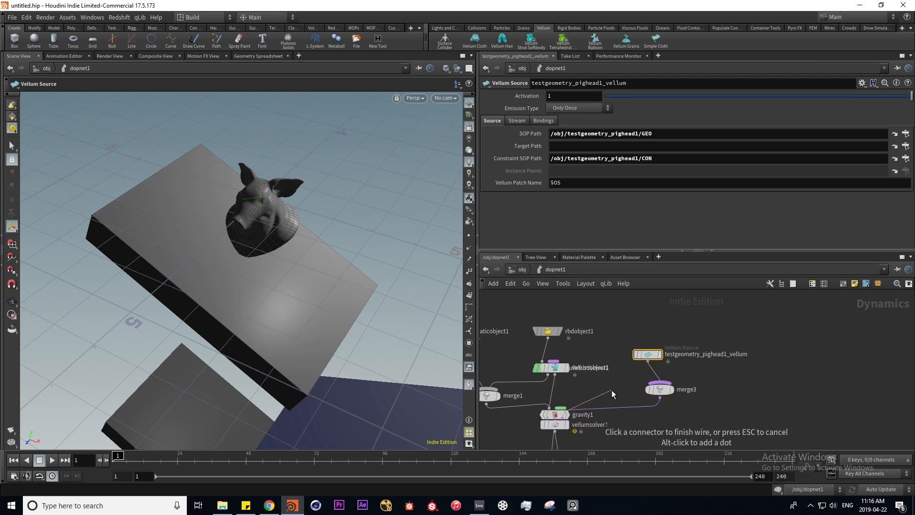
pyautogui.press('Escape')
pyautogui.moveTo(557, 414); pyautogui.dragTo(594, 405)
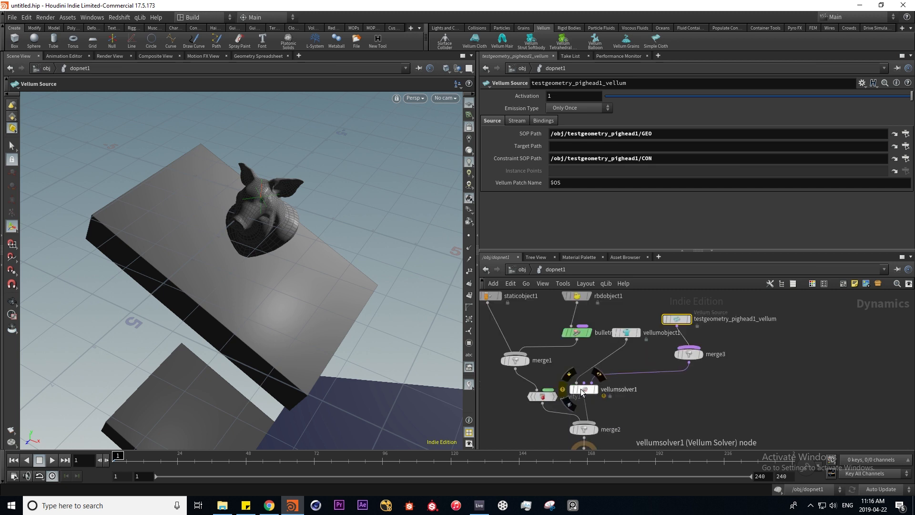
pyautogui.moveTo(654, 381); pyautogui.dragTo(658, 381)
pyautogui.moveTo(614, 405); pyautogui.dragTo(712, 303)
pyautogui.moveTo(745, 385); pyautogui.dragTo(741, 407, button='middle')
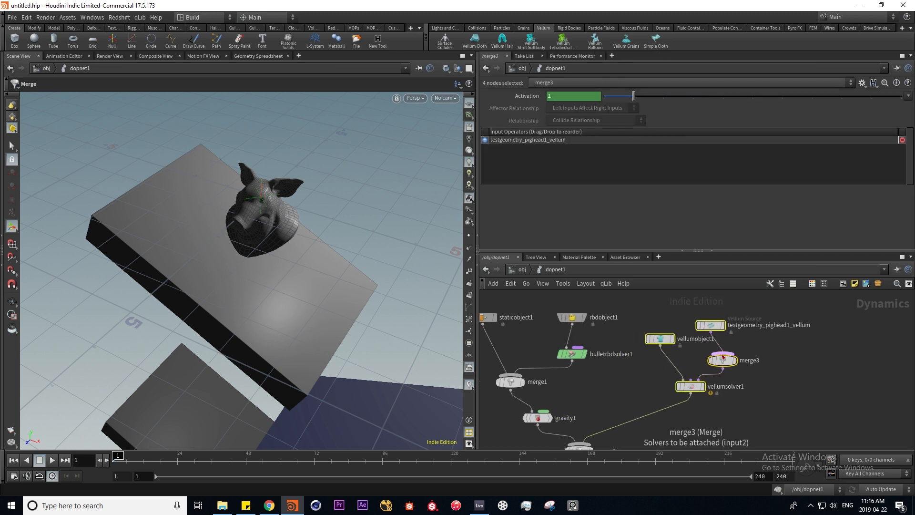
# Step: Delete merge3 and merge2, and wire vellumsolver1's output into merge1 above gravity1
pyautogui.click(724, 360)
pyautogui.press('Delete')
pyautogui.moveTo(581, 388); pyautogui.dragTo(615, 336, button='middle')
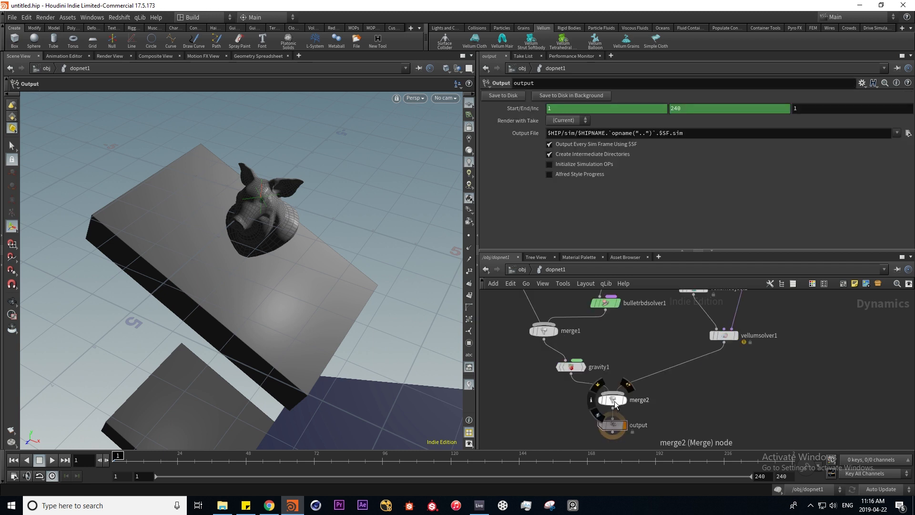
pyautogui.click(613, 400)
pyautogui.press('Delete')
pyautogui.click(724, 342)
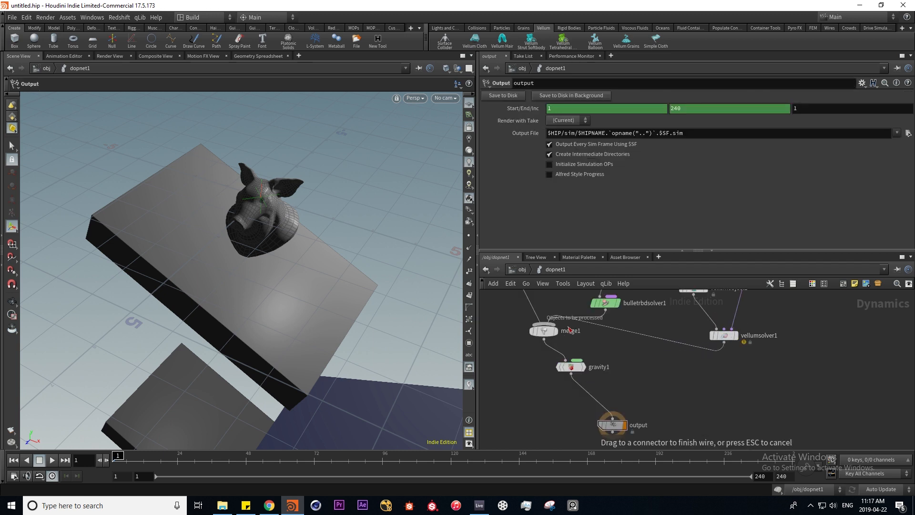
pyautogui.click(544, 326)
pyautogui.moveTo(626, 320); pyautogui.dragTo(614, 372, button='middle')
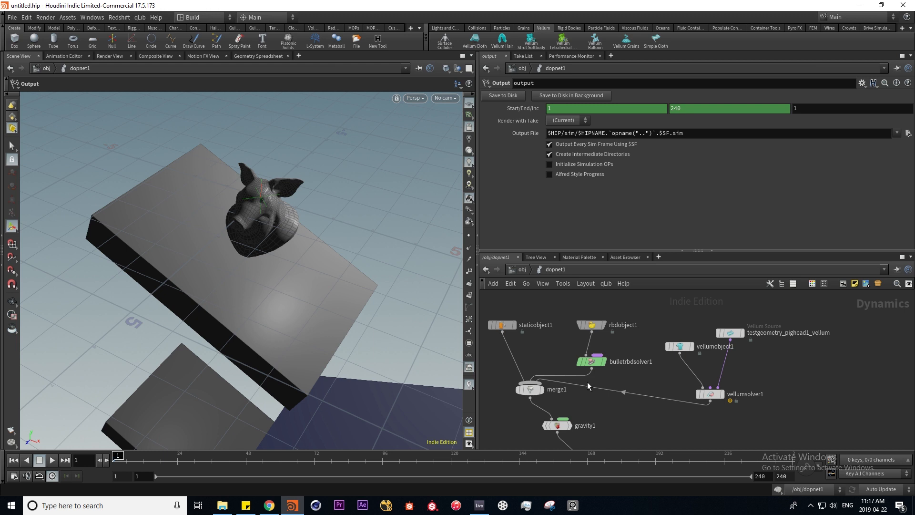
# Step: Bypass bulletrbdsolver1, keeping its wire into merge1
pyautogui.press('y')
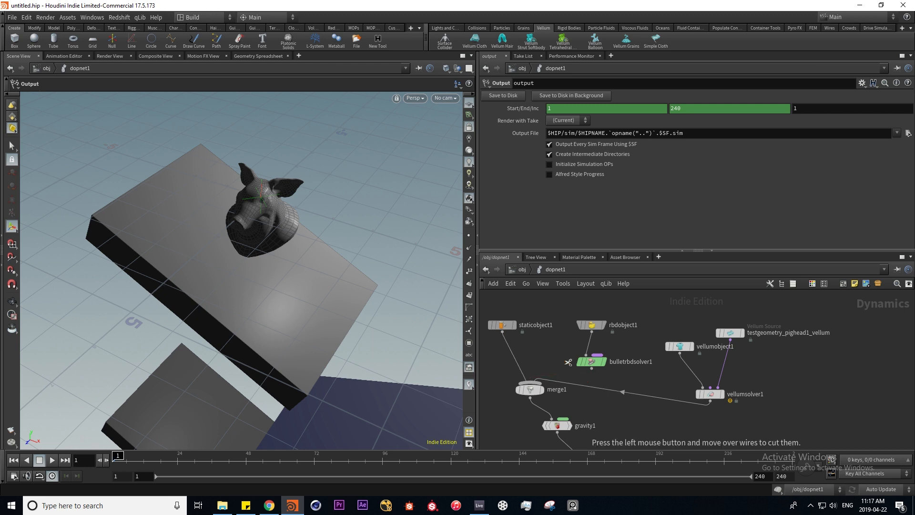
pyautogui.click(594, 362)
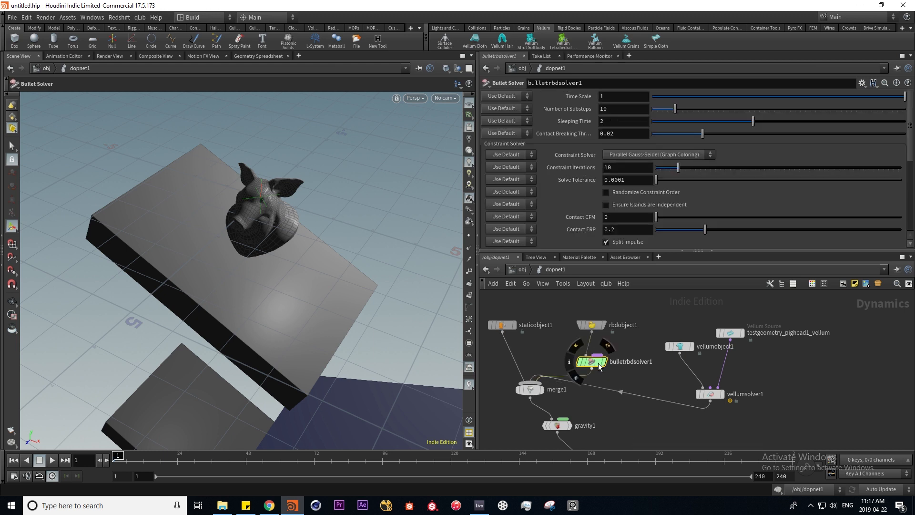
pyautogui.click(576, 345)
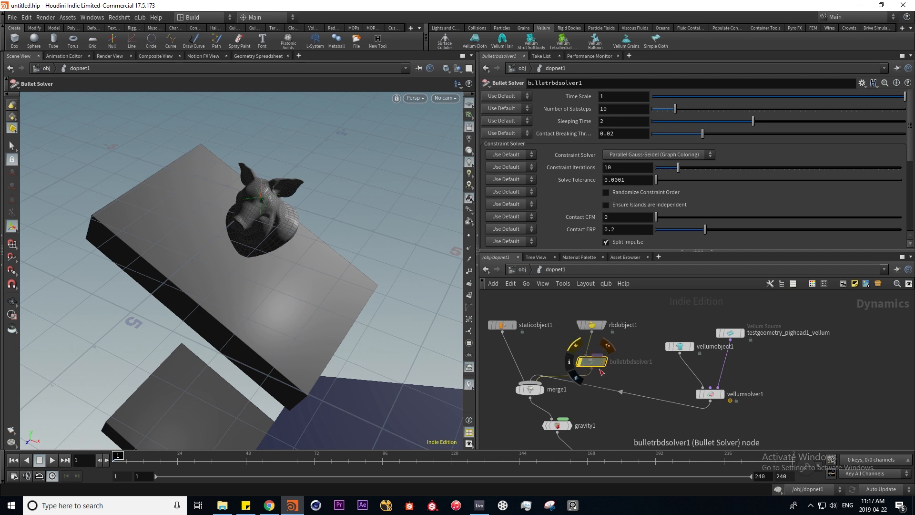
# Step: Play the Vellum simulation to check how the soft pig head falls onto the slabs, and rewind to the first frame
pyautogui.click(54, 460)
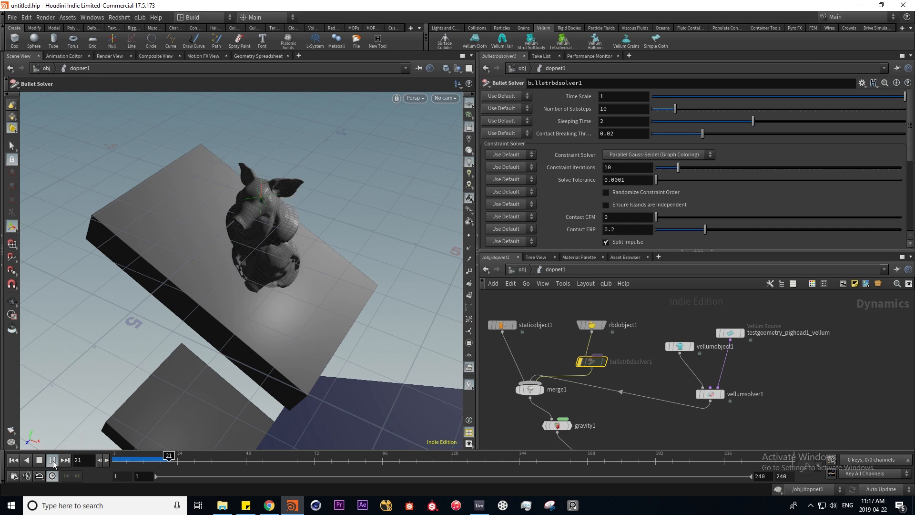
pyautogui.keyDown('alt'); pyautogui.moveTo(313, 366); pyautogui.dragTo(318, 295, button='middle'); pyautogui.keyUp('alt')
pyautogui.keyDown('alt'); pyautogui.moveTo(319, 296); pyautogui.dragTo(304, 313); pyautogui.keyUp('alt')
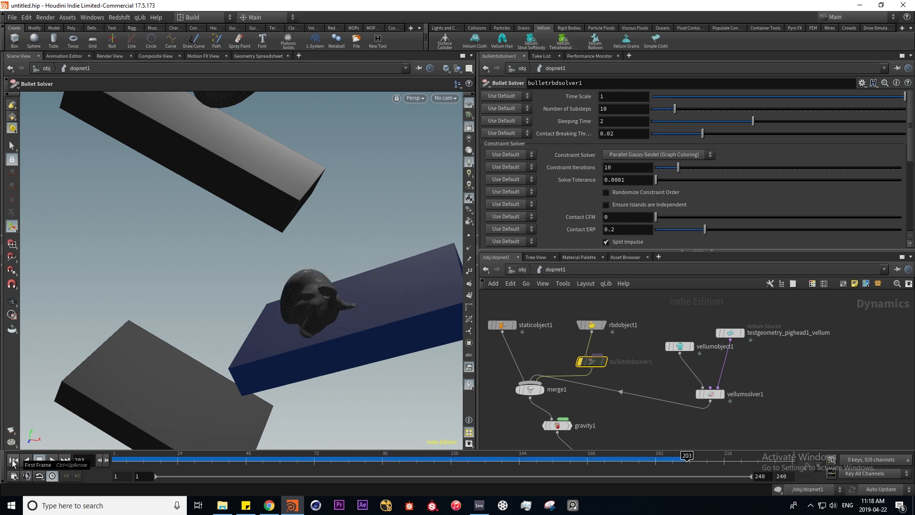
pyautogui.click(13, 460)
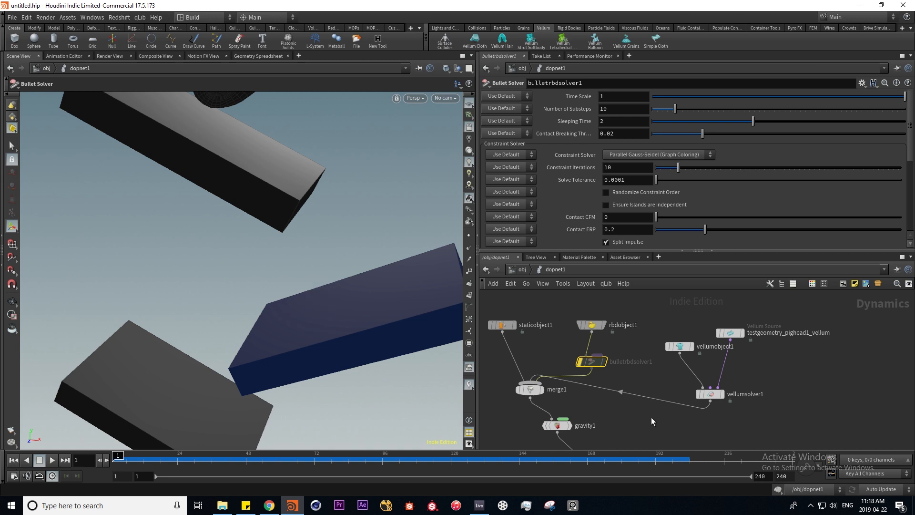
# Step: Set staticobject1's Friction to .2 and replay the simulation to check the sliding
pyautogui.moveTo(609, 422); pyautogui.dragTo(662, 417, button='middle')
pyautogui.click(552, 316)
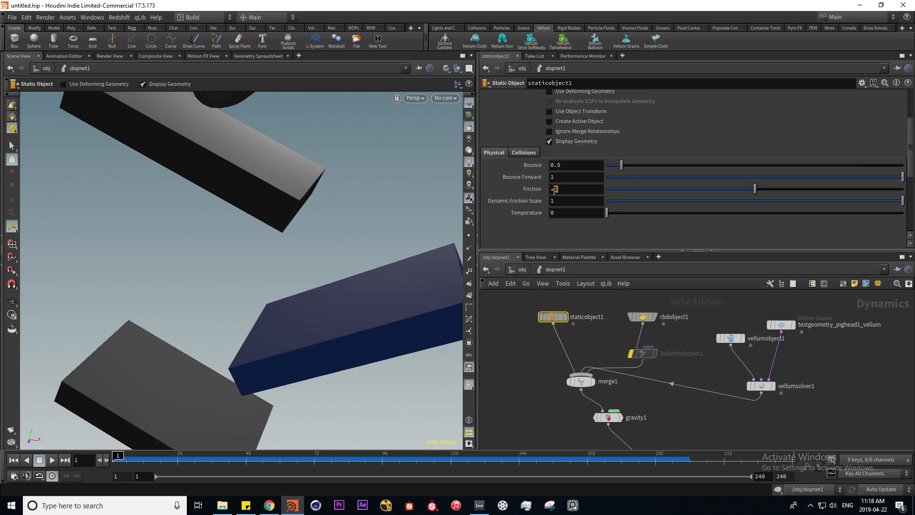
pyautogui.write('2')
pyautogui.press('Return')
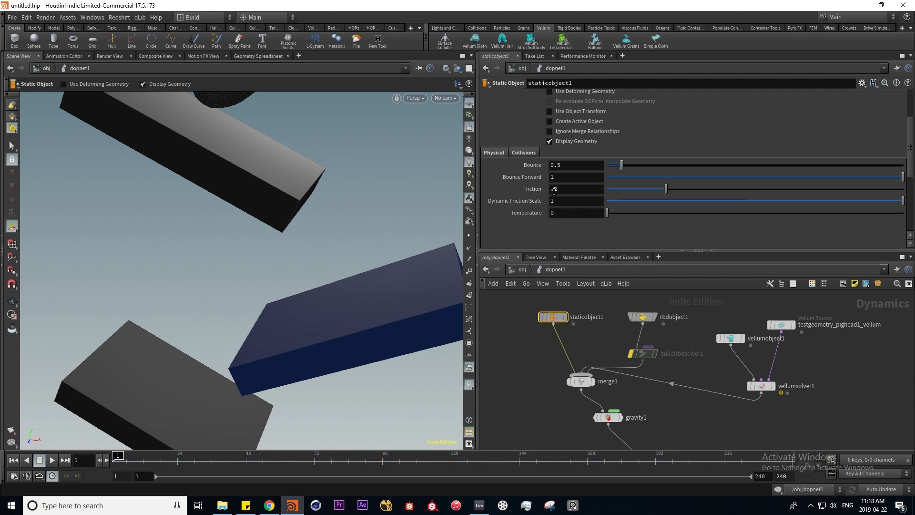
pyautogui.press('Up')
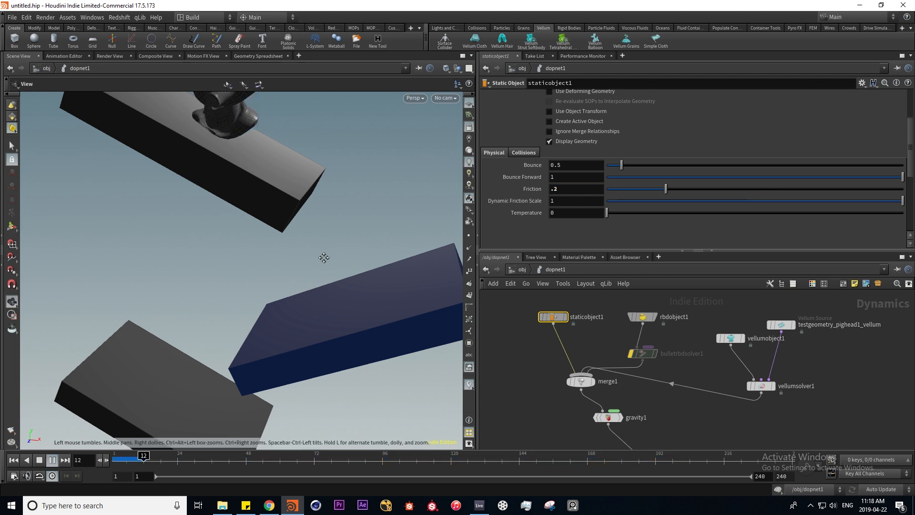
pyautogui.keyDown('alt'); pyautogui.moveTo(323, 257); pyautogui.dragTo(319, 301, button='middle'); pyautogui.keyUp('alt')
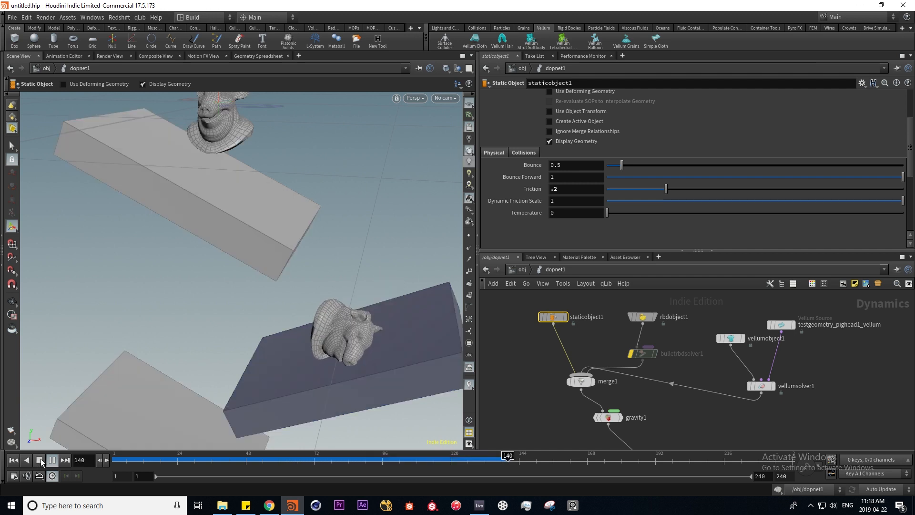
# Step: Make room around the Vellum nodes and insert a Merge node between testgeometry_pighead1_vellum and vellumsolver1
pyautogui.moveTo(815, 365); pyautogui.dragTo(771, 400, button='middle')
pyautogui.moveTo(688, 375); pyautogui.dragTo(659, 377)
pyautogui.moveTo(737, 361); pyautogui.dragTo(722, 333)
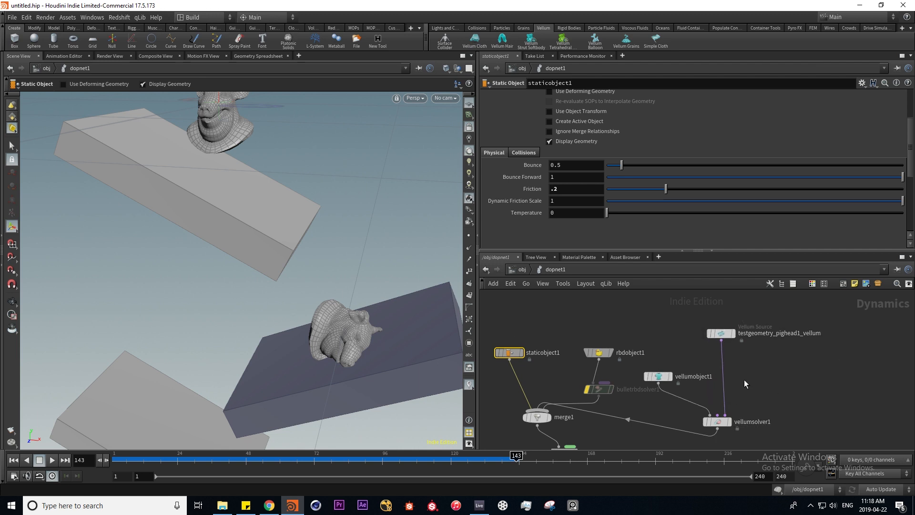
pyautogui.press('Tab')
pyautogui.write('mer')
pyautogui.press('Return')
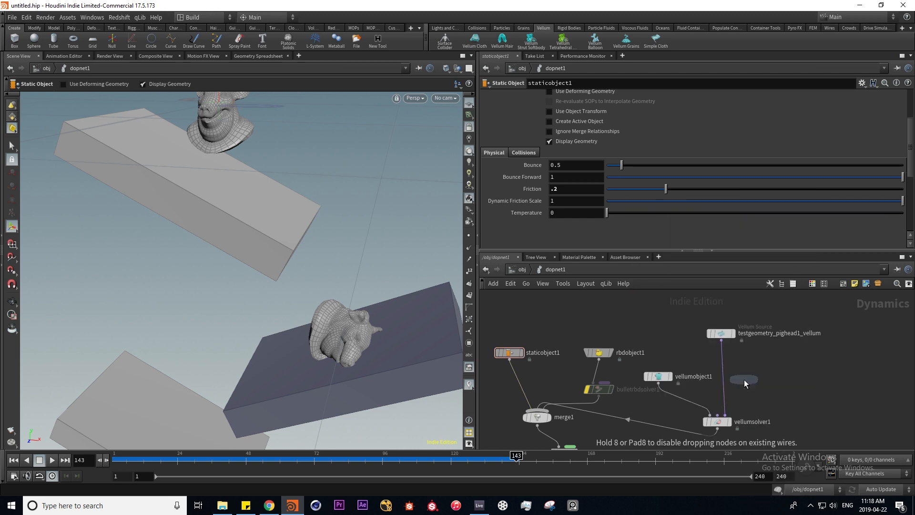
pyautogui.click(728, 390)
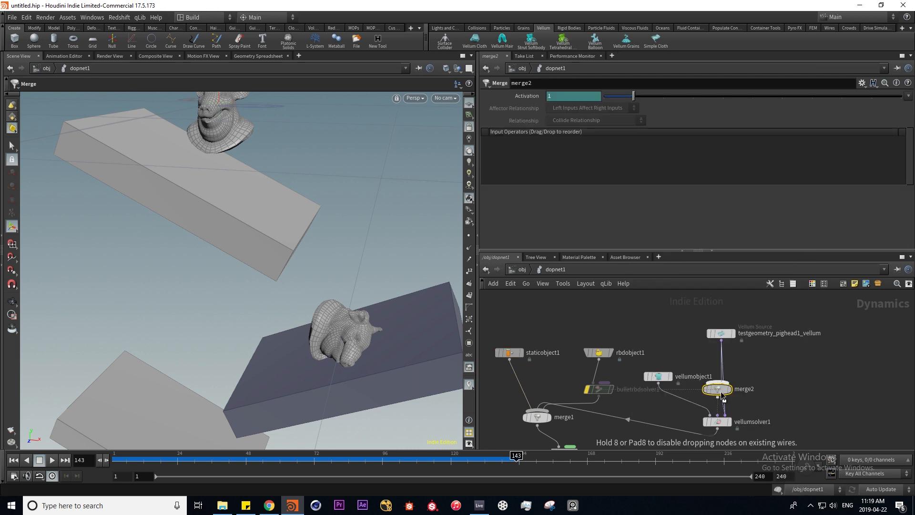
pyautogui.moveTo(722, 391); pyautogui.dragTo(739, 390)
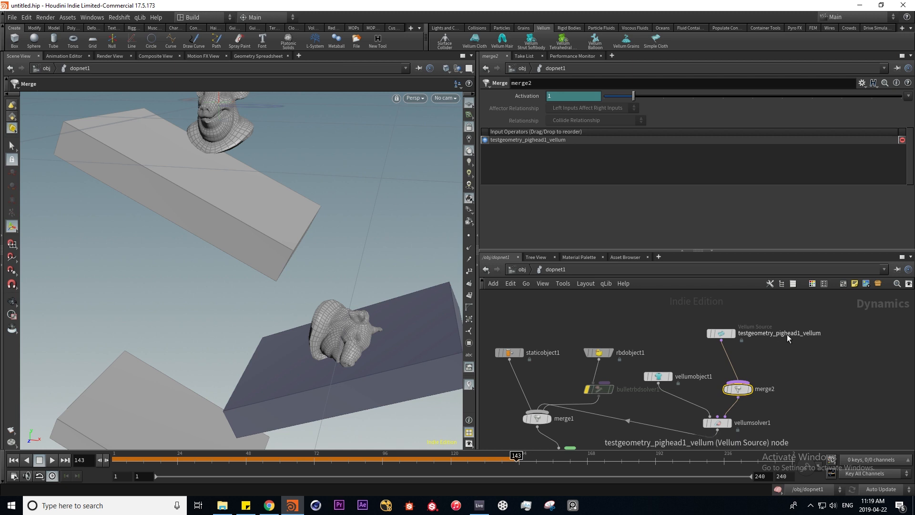
pyautogui.moveTo(769, 357); pyautogui.dragTo(732, 386, button='middle')
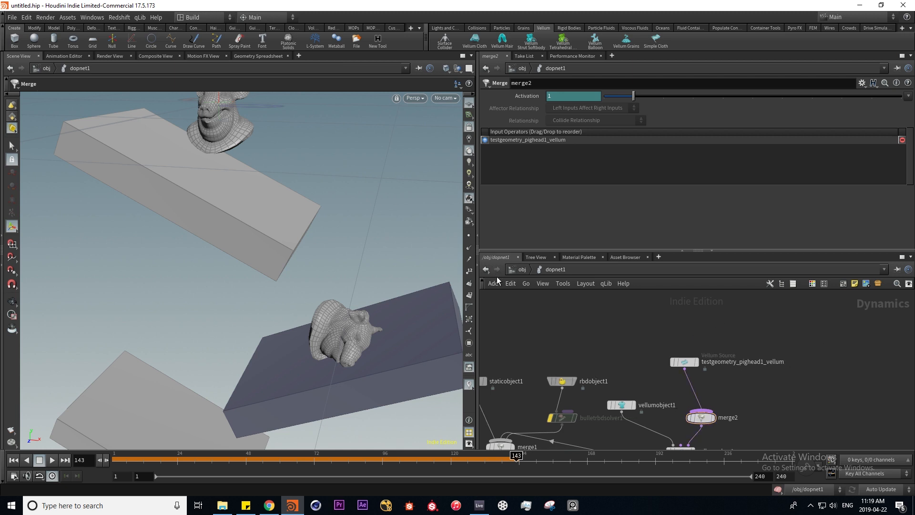
# Step: From the object level at the first frame, make torus_object1 a Vellum strut softbody and place its source node above merge2
pyautogui.click(519, 270)
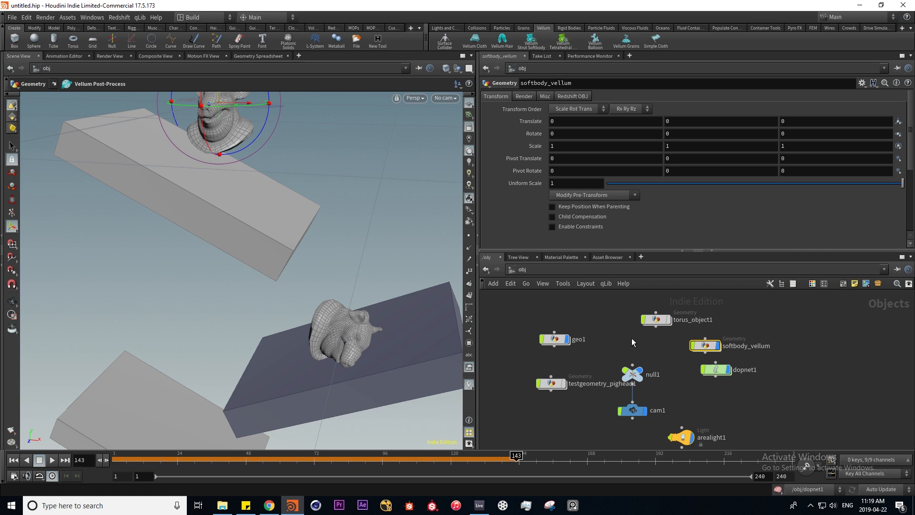
pyautogui.hotkey('ctrl', 'Up')
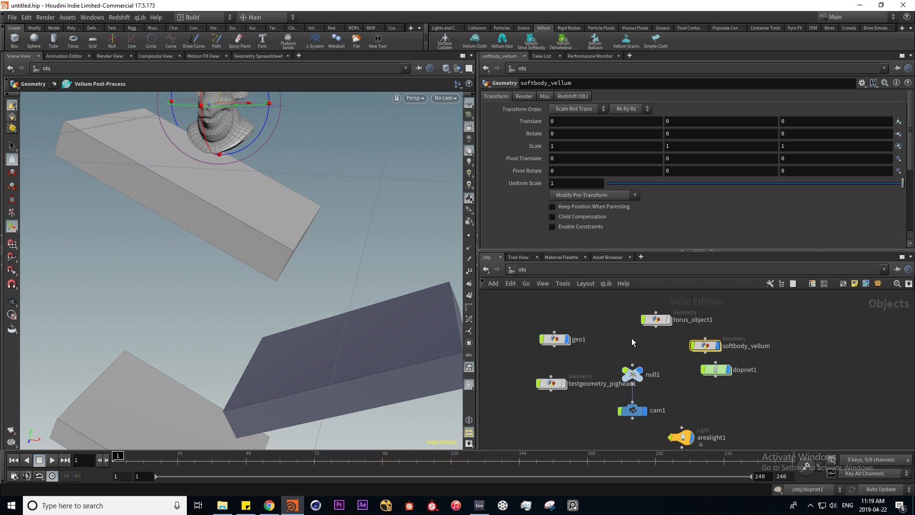
pyautogui.click(657, 319)
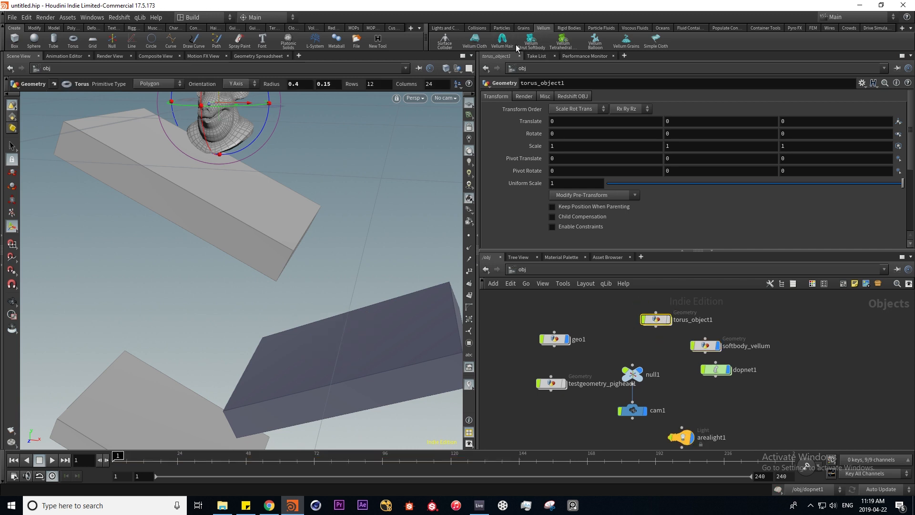
pyautogui.click(533, 41)
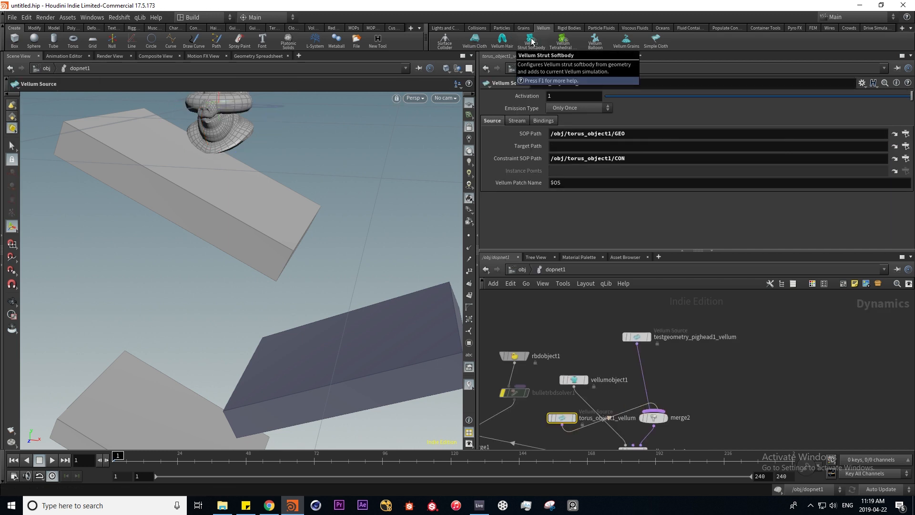
pyautogui.moveTo(565, 380); pyautogui.dragTo(697, 337)
pyautogui.moveTo(711, 356); pyautogui.dragTo(721, 384, button='middle')
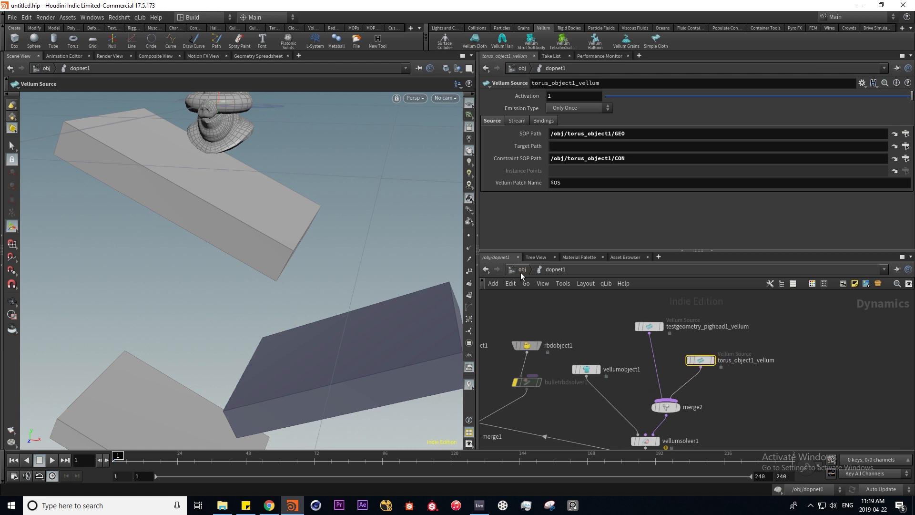
# Step: Inspect the strut and stretch cloth constraint nodes inside testgeometry_pighead1, and return to the object level
pyautogui.click(522, 271)
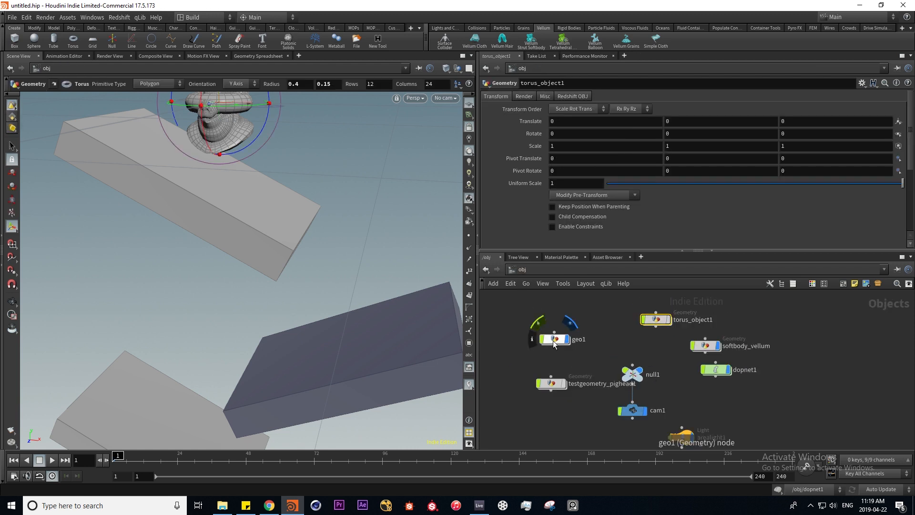
pyautogui.doubleClick(552, 383)
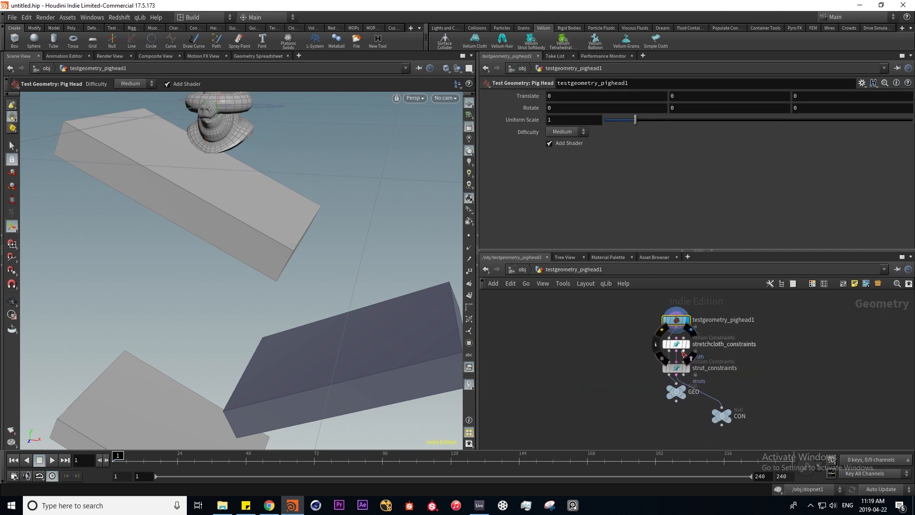
pyautogui.click(676, 368)
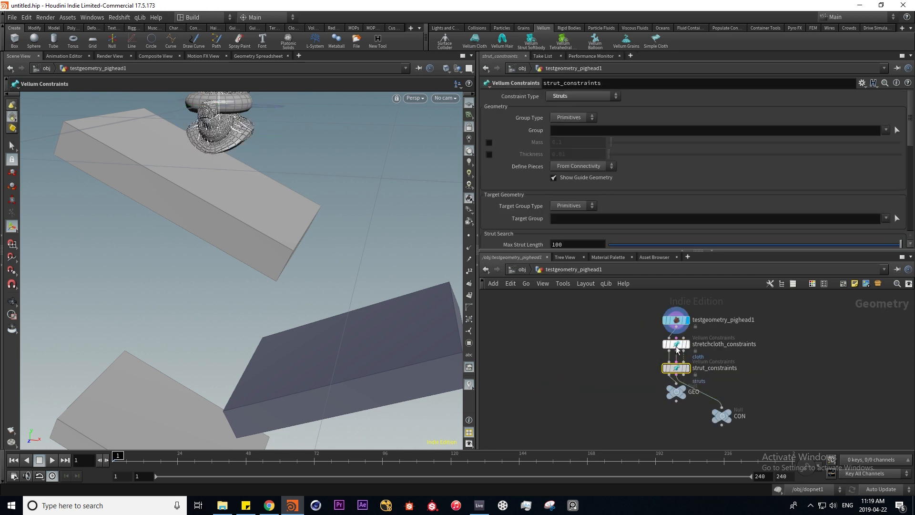
pyautogui.click(676, 344)
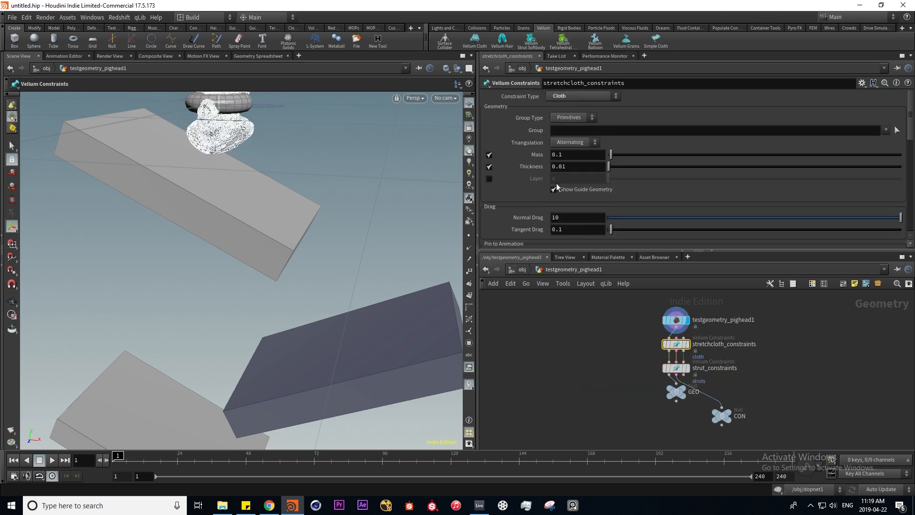
pyautogui.click(523, 269)
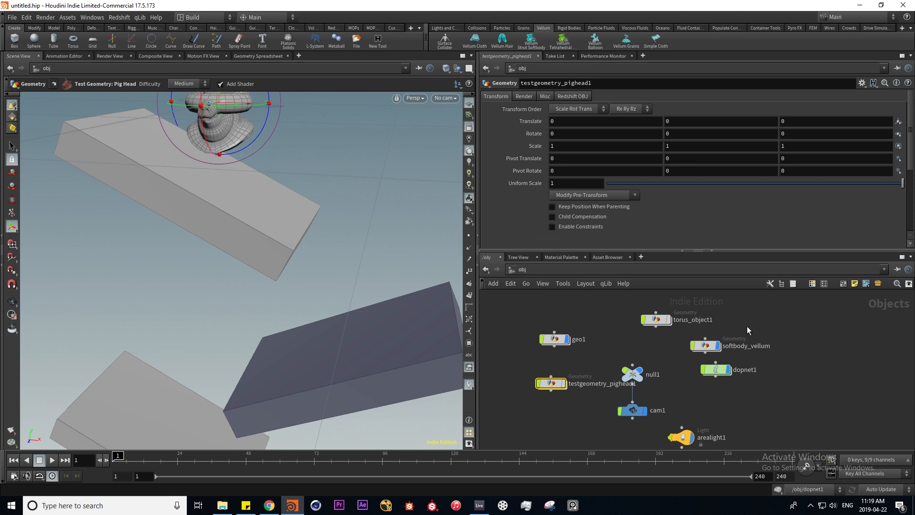
# Step: Inside torus_object1, raise torus1 clear above the pig head by setting its Center Y to 1.54
pyautogui.doubleClick(654, 344)
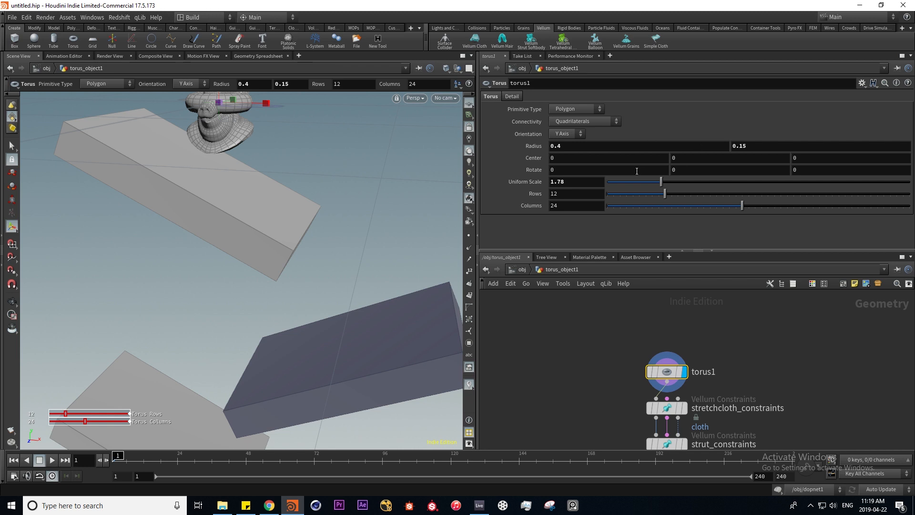
pyautogui.moveTo(697, 159); pyautogui.dragTo(398, 143, button='middle')
pyautogui.keyDown('alt'); pyautogui.moveTo(305, 148); pyautogui.dragTo(308, 251, button='middle'); pyautogui.keyUp('alt')
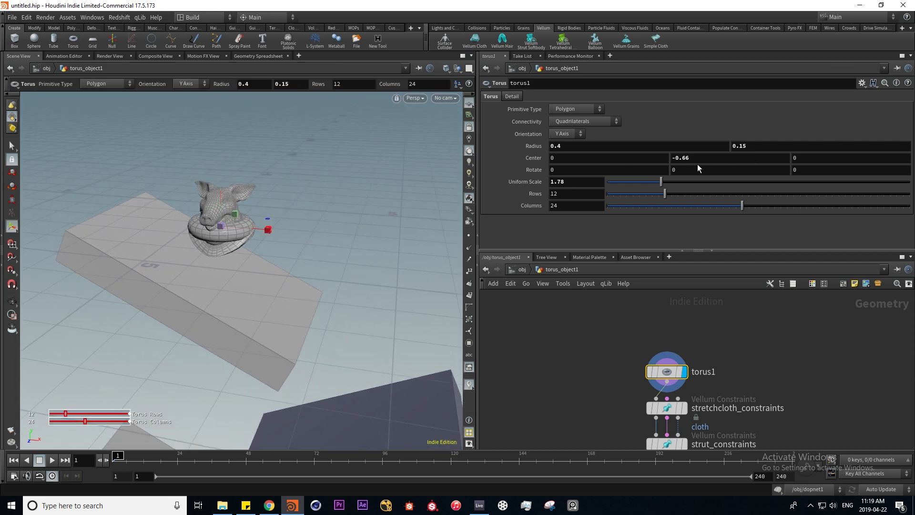
pyautogui.moveTo(698, 159); pyautogui.dragTo(778, 145, button='middle')
pyautogui.moveTo(596, 369); pyautogui.dragTo(594, 319, button='middle')
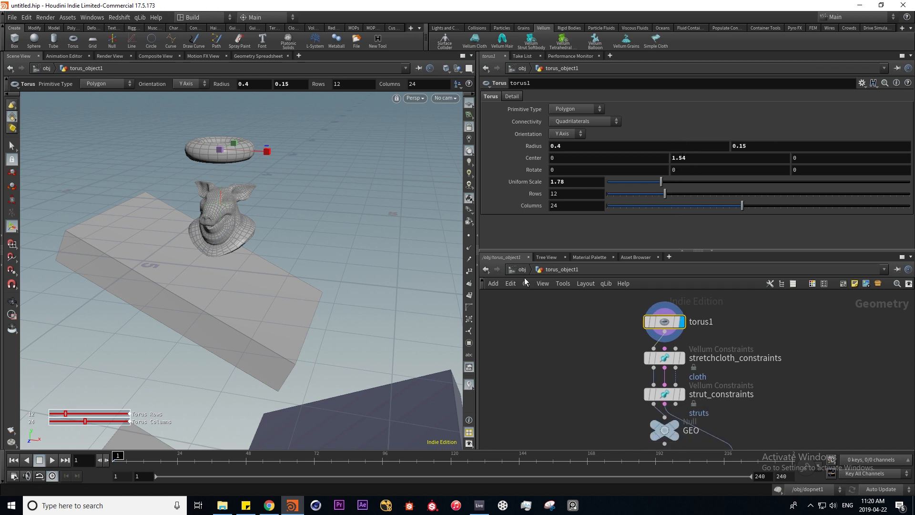
# Step: Play the simulation from the object level to watch the soft pig head and torus fall onto the slabs, and rewind to the first frame
pyautogui.click(522, 270)
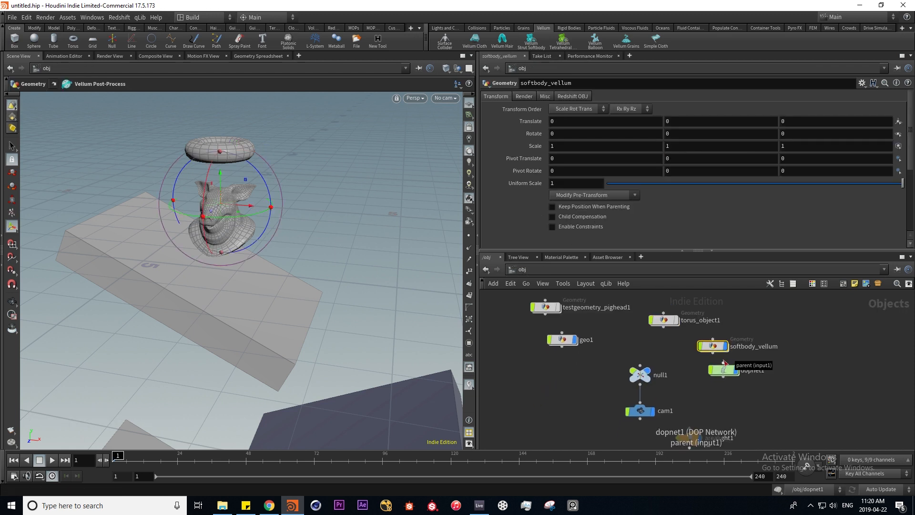
pyautogui.press('Up')
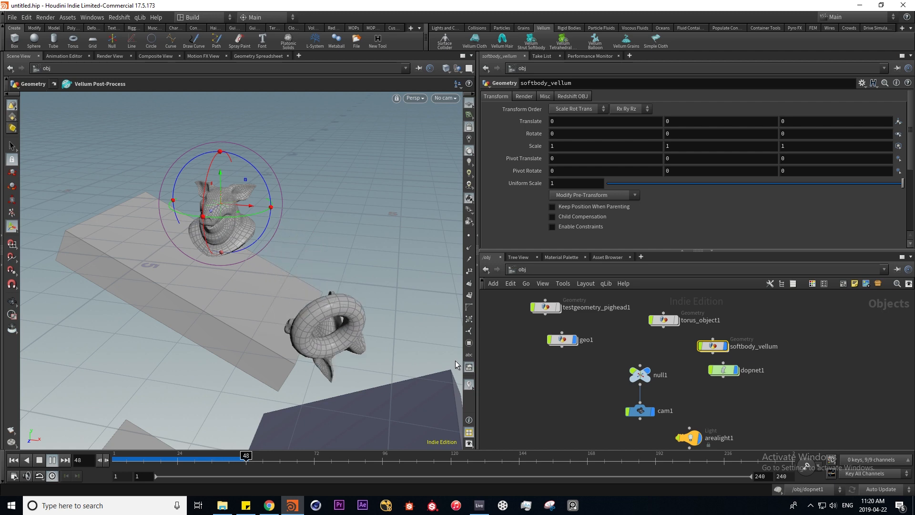
pyautogui.keyDown('alt'); pyautogui.moveTo(376, 423); pyautogui.dragTo(385, 370); pyautogui.keyUp('alt')
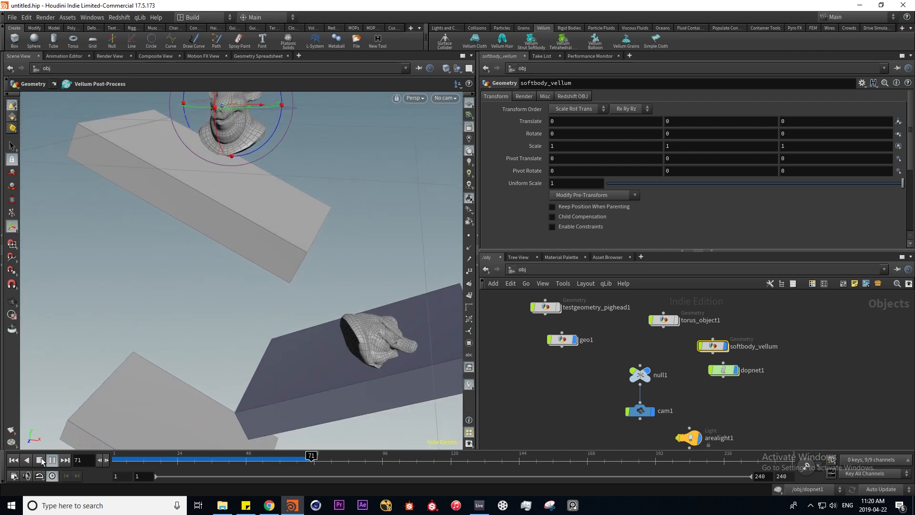
pyautogui.click(13, 460)
pyautogui.click(48, 462)
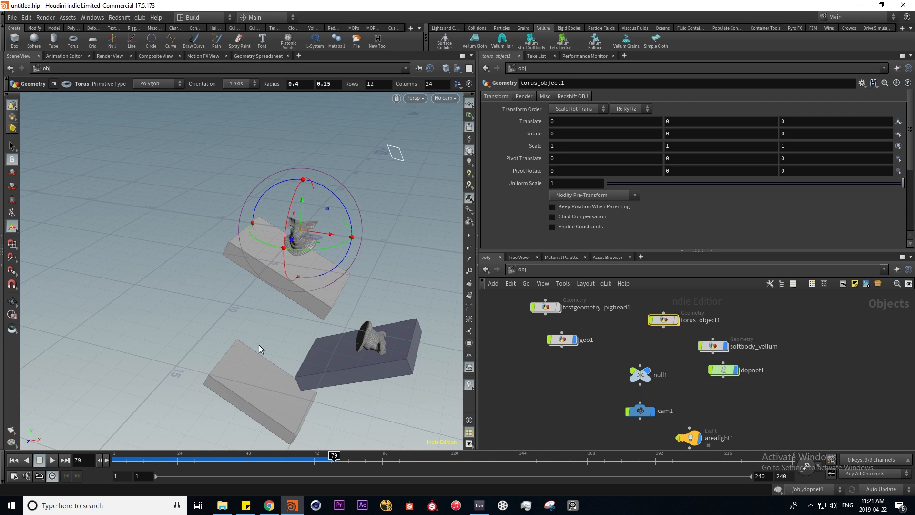
pyautogui.hotkey('ctrl', 'Left')
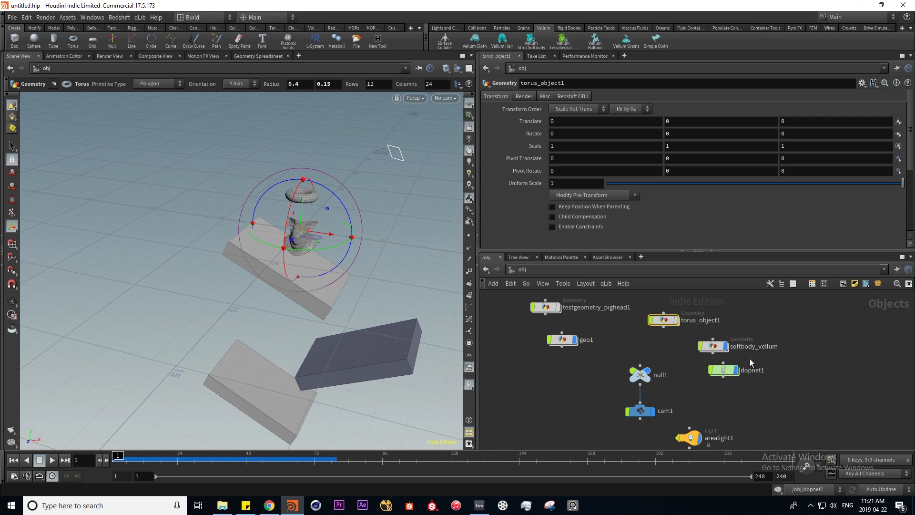
# Step: Delete softbody_vellum, testgeometry_pighead1, geo1 and dopnet1 from the object level, keeping torus_object1
pyautogui.click(714, 346)
pyautogui.press('Delete')
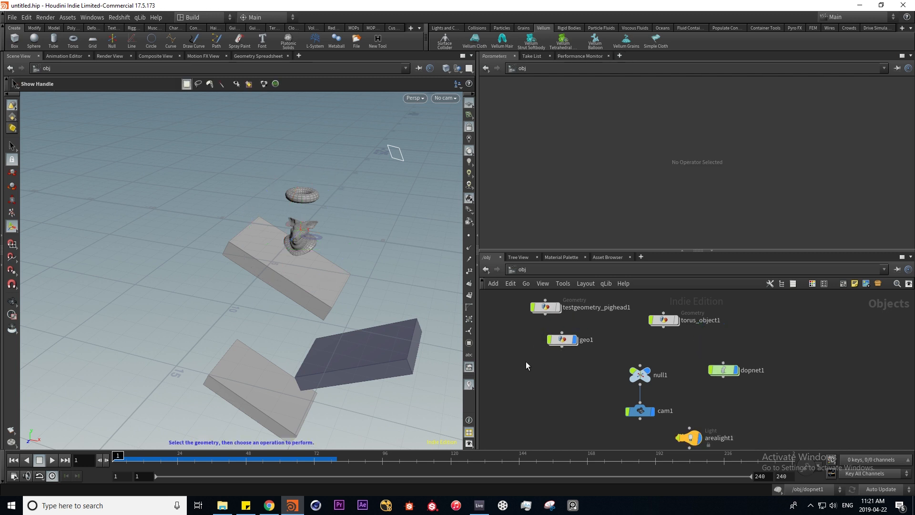
pyautogui.moveTo(598, 340); pyautogui.dragTo(582, 292)
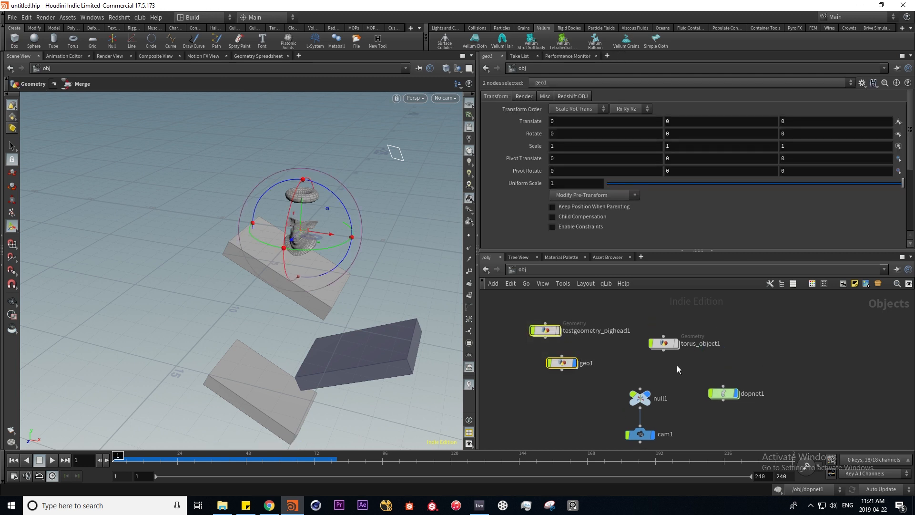
pyautogui.press('Delete')
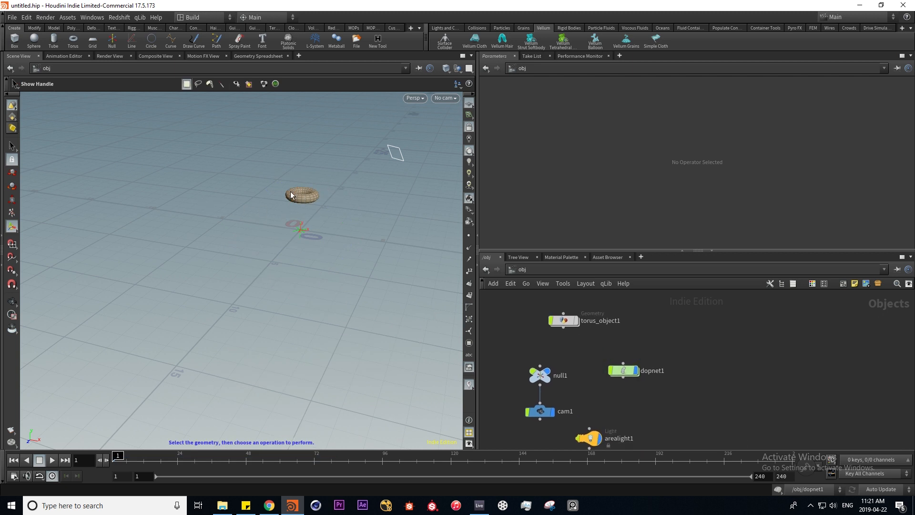
pyautogui.doubleClick(624, 371)
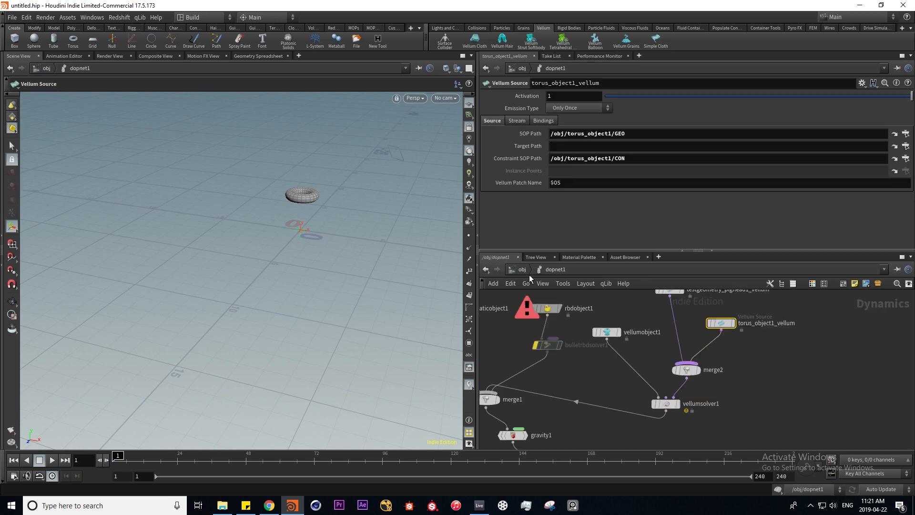
pyautogui.click(523, 271)
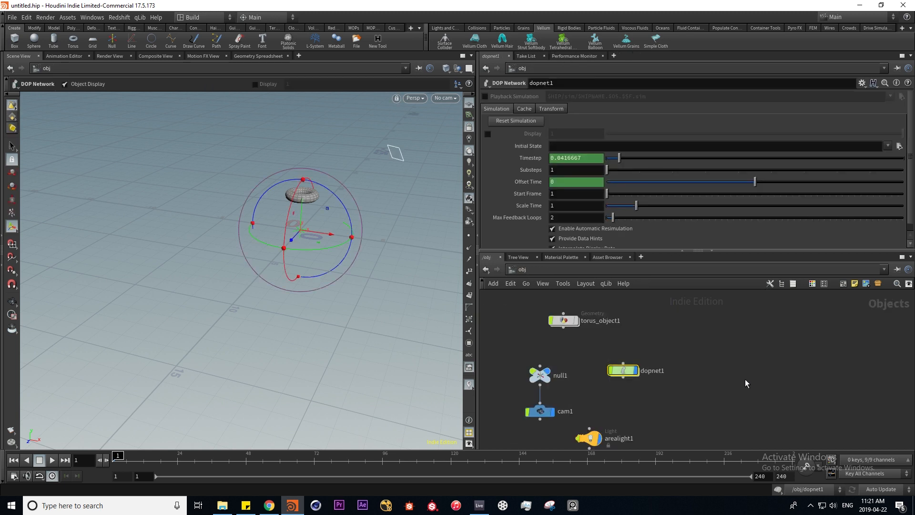
pyautogui.press('Delete')
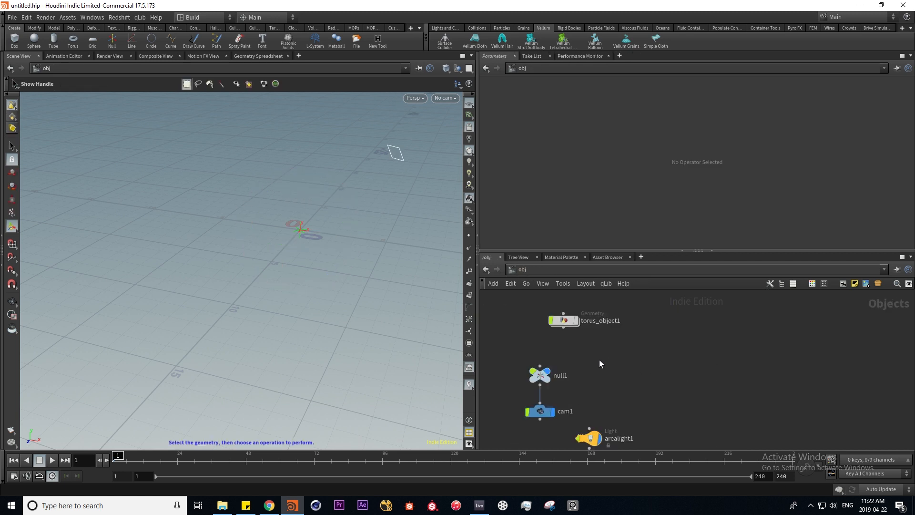
# Step: In the redisplayed torus_object1, delete the Vellum constraint and null nodes below torus1 and set torus1's Center Y to 0
pyautogui.click(577, 323)
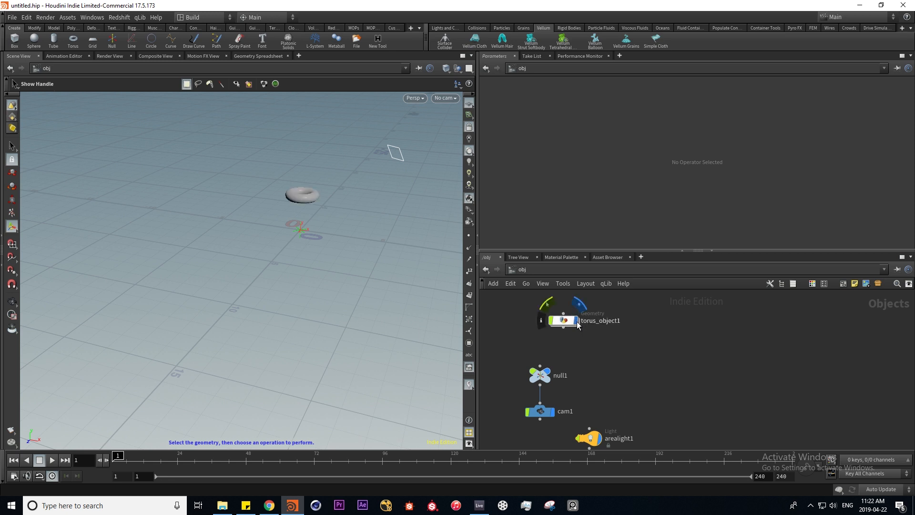
pyautogui.doubleClick(564, 323)
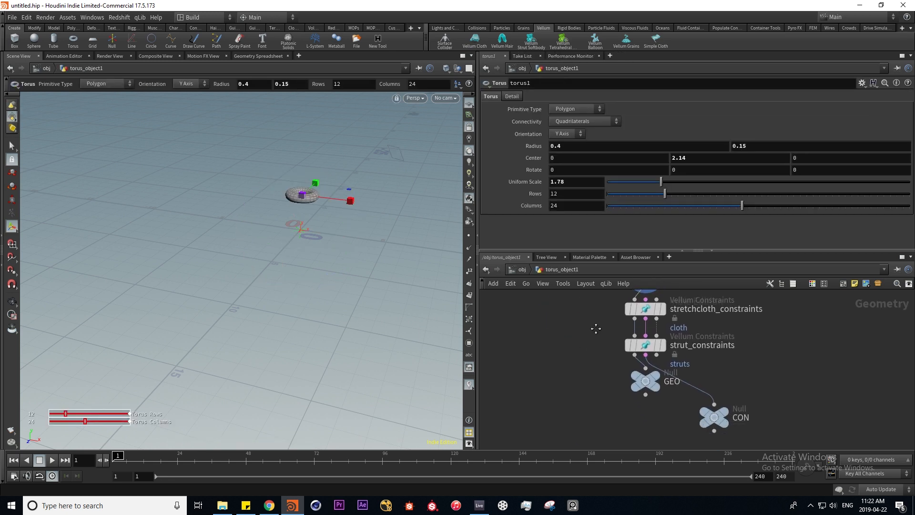
pyautogui.moveTo(596, 437); pyautogui.dragTo(719, 329)
pyautogui.press('Delete')
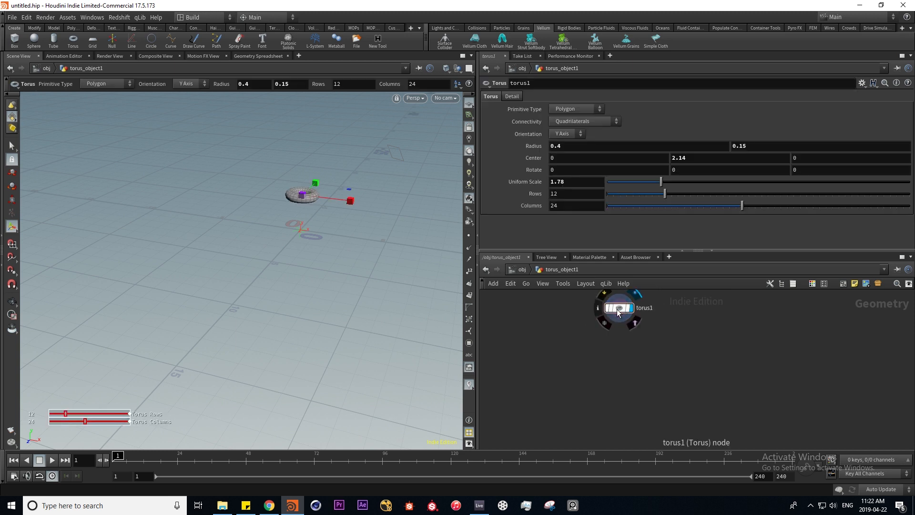
pyautogui.click(688, 160)
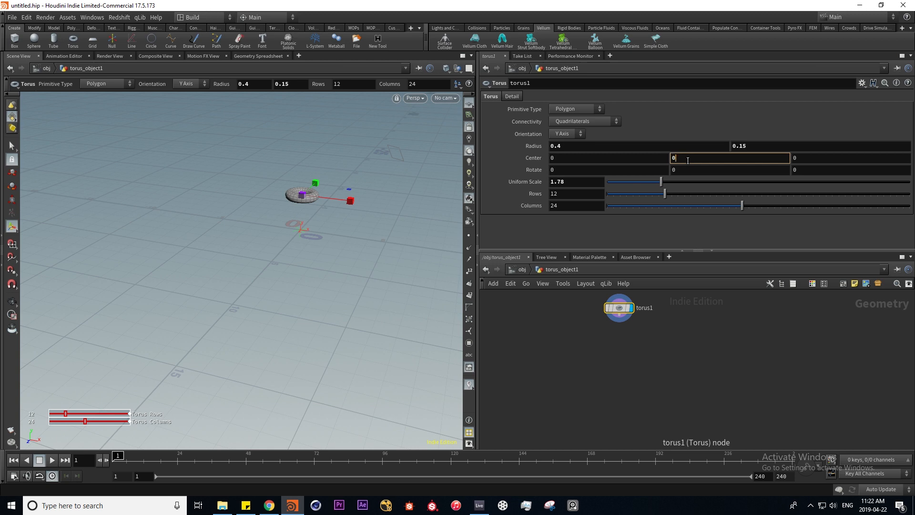
pyautogui.press('Return')
# Step: Add a POP Network node directly below torus1, fed by the torus
pyautogui.press('Tab')
pyautogui.write('pop')
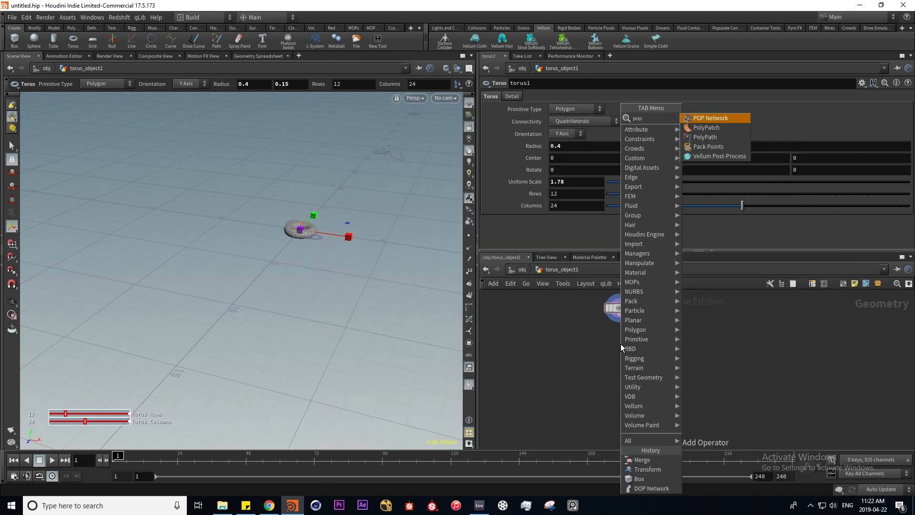
pyautogui.press('Return')
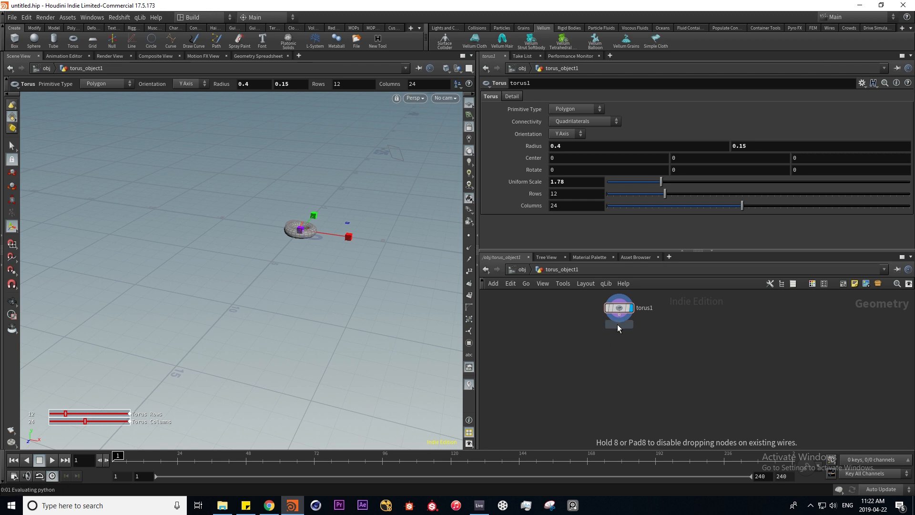
pyautogui.click(622, 333)
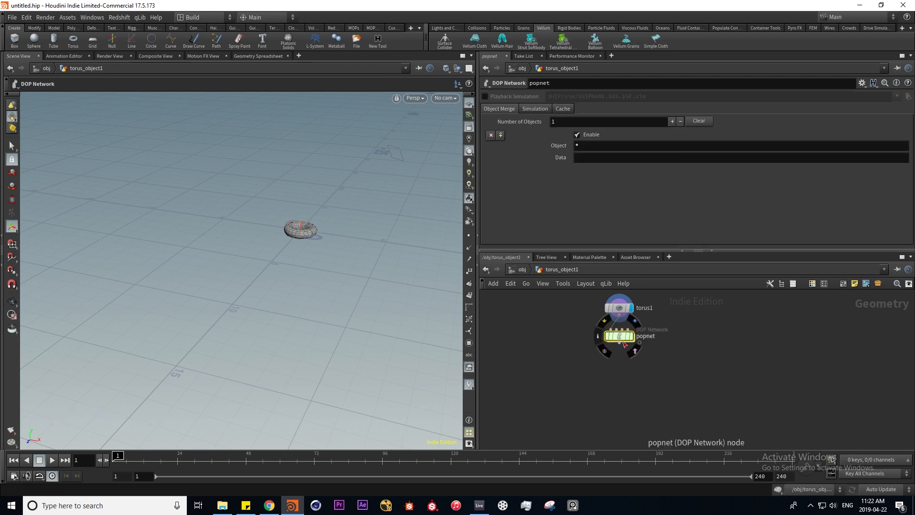
# Step: Examine the nodes inside popnet, including the Source and Birth settings of source_first_input
pyautogui.doubleClick(618, 333)
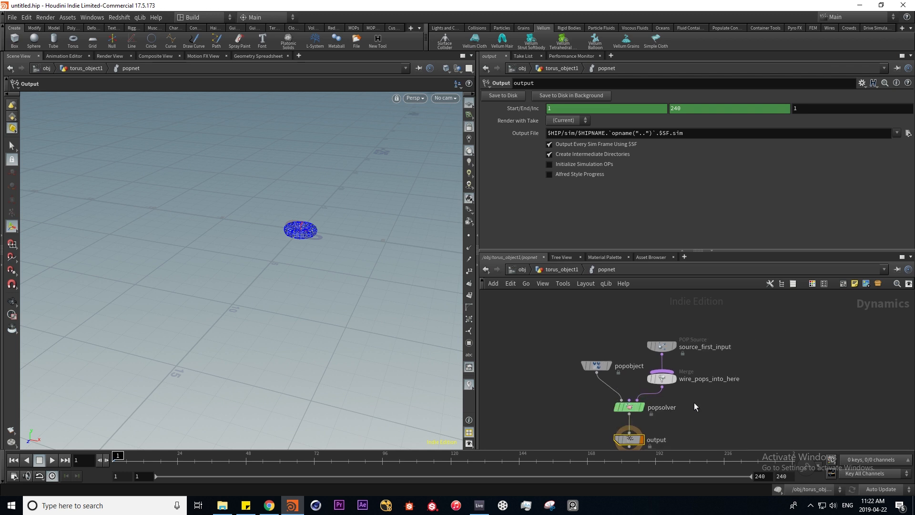
pyautogui.click(663, 347)
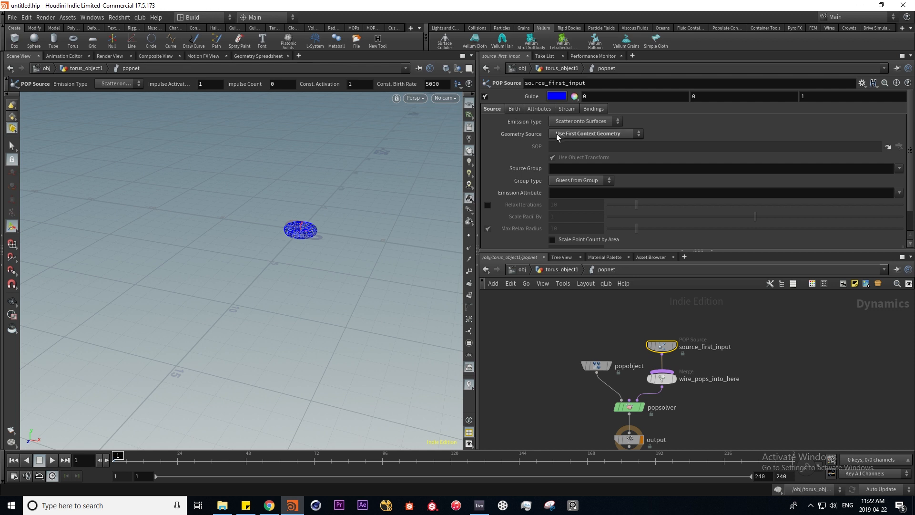
pyautogui.click(566, 268)
pyautogui.moveTo(620, 333); pyautogui.dragTo(623, 352)
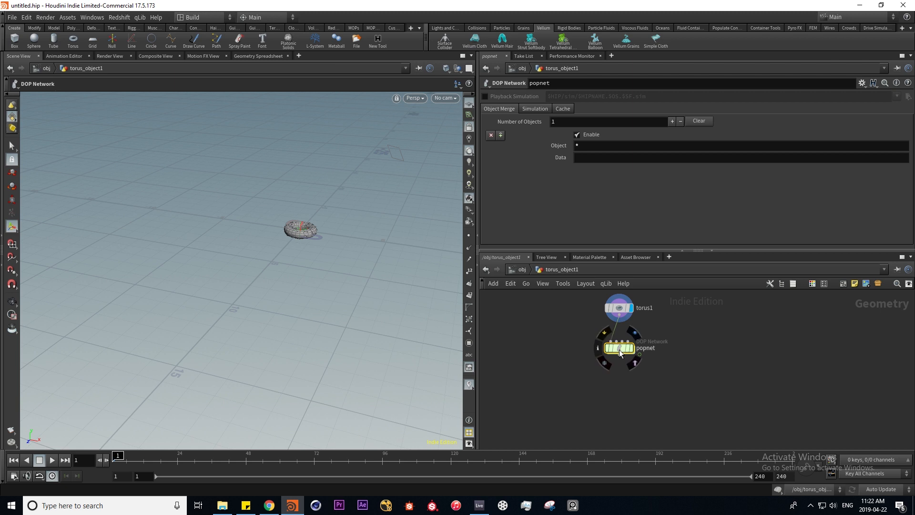
pyautogui.doubleClick(620, 348)
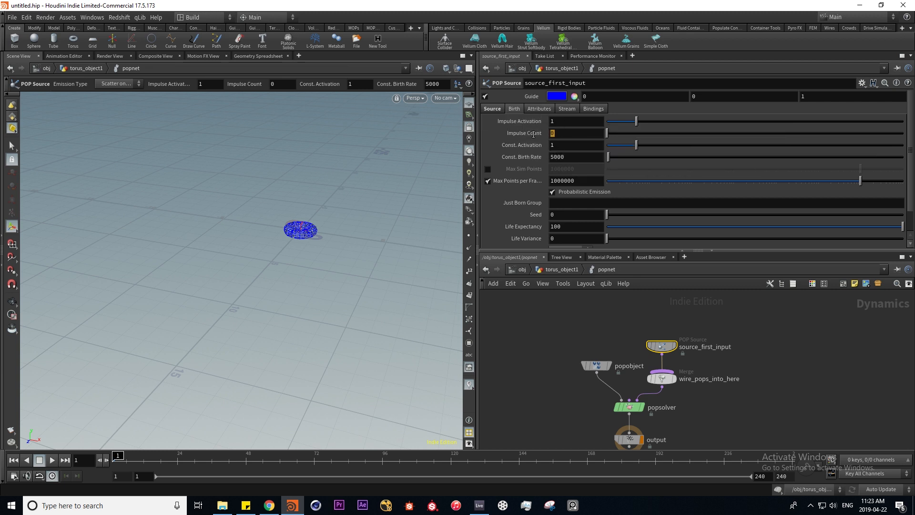
pyautogui.click(555, 131)
# Step: Play the particle simulation to check how points are emitted on the torus surface, and rewind to the first frame
pyautogui.keyDown('alt'); pyautogui.moveTo(319, 216); pyautogui.dragTo(603, 167, button='right'); pyautogui.keyUp('alt')
pyautogui.keyDown('alt'); pyautogui.moveTo(296, 286); pyautogui.dragTo(231, 310, button='right'); pyautogui.keyUp('alt')
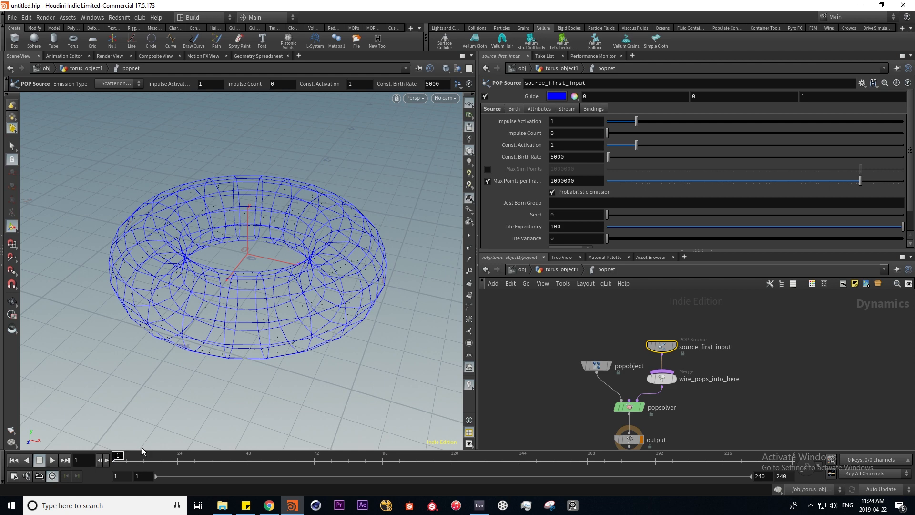
pyautogui.click(52, 460)
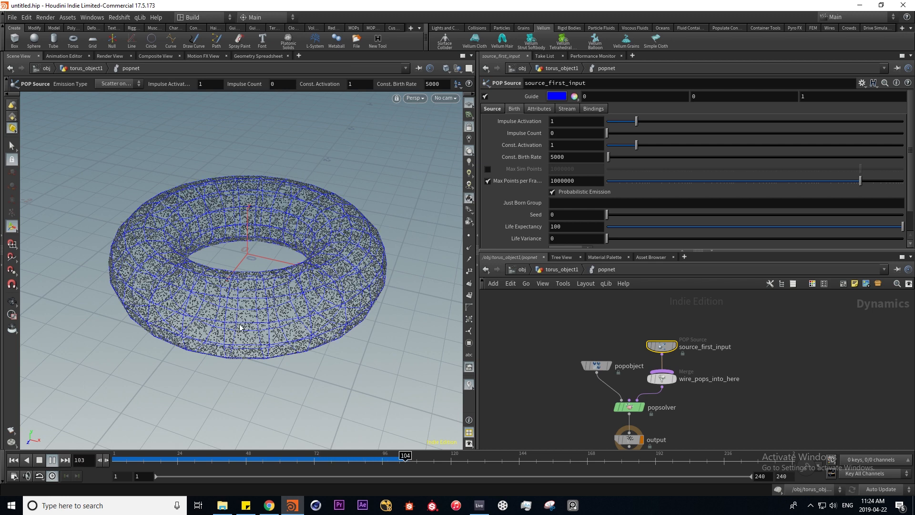
pyautogui.click(39, 461)
pyautogui.click(13, 460)
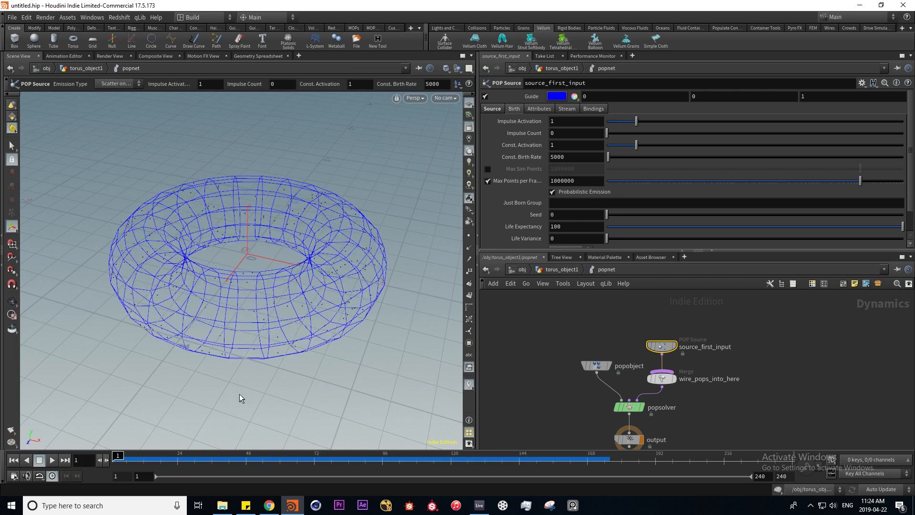
# Step: Insert a POP Force node on the wire between source_first_input and the wire_pops_into_here merge
pyautogui.moveTo(666, 351); pyautogui.dragTo(666, 319)
pyautogui.press('Tab')
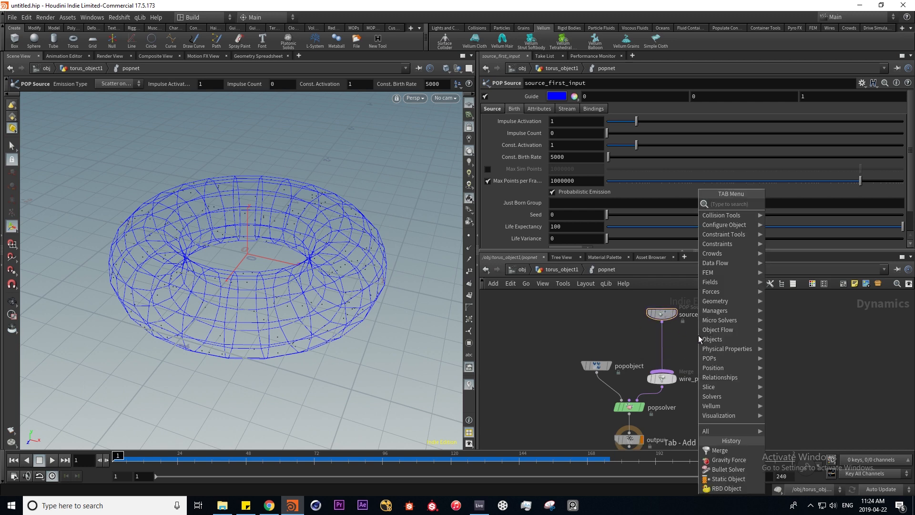
pyautogui.write('popfo')
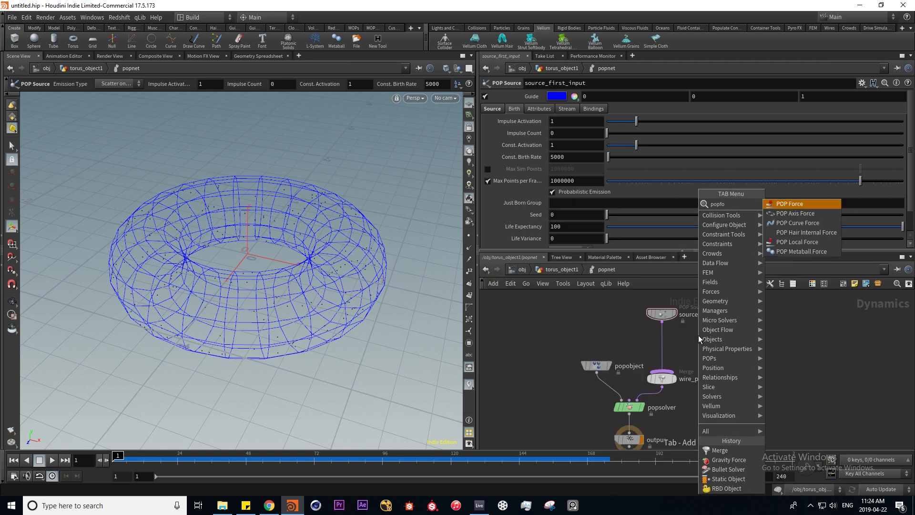
pyautogui.press('Return')
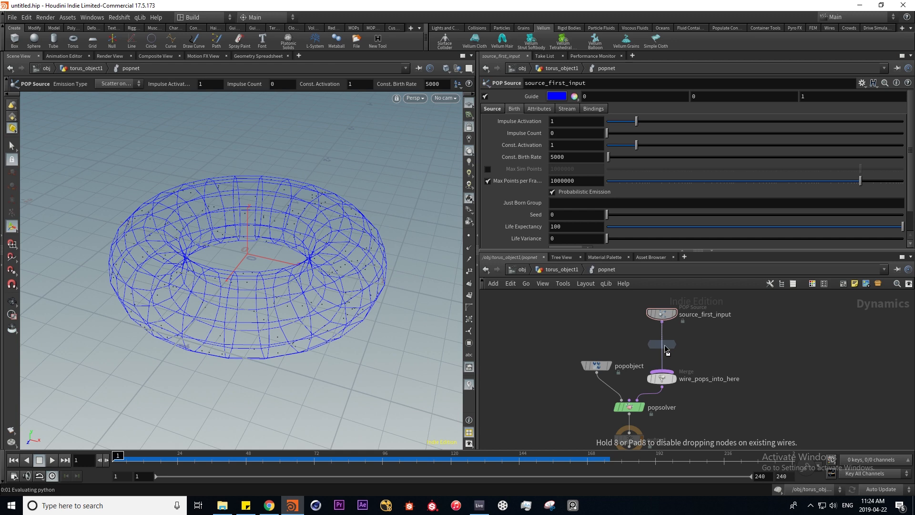
pyautogui.click(666, 349)
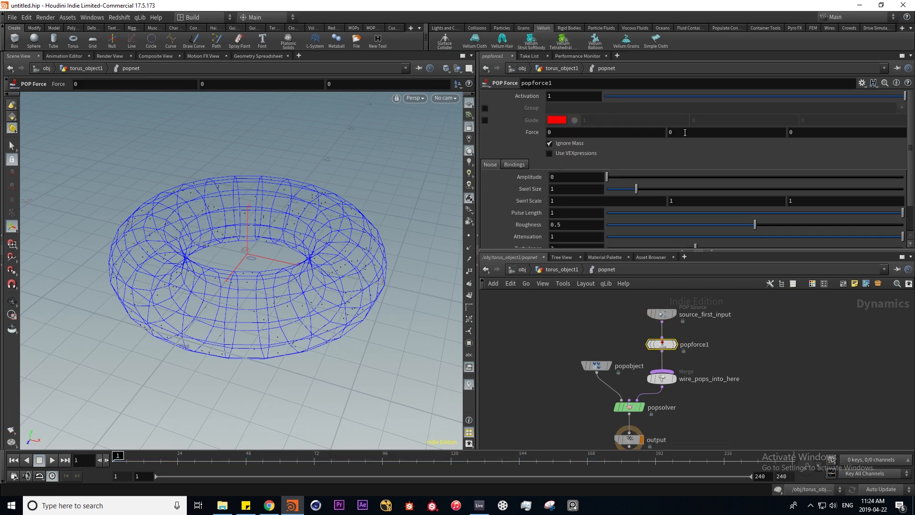
# Step: Set popforce1's Y force to 1 and play the simulation to check how the particles move
pyautogui.write('1')
pyautogui.press('Return')
pyautogui.click(52, 460)
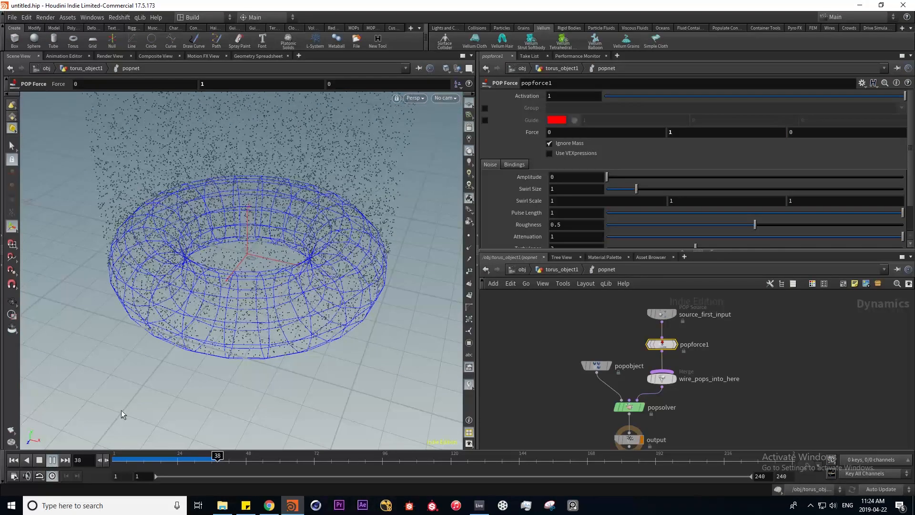
pyautogui.keyDown('alt'); pyautogui.moveTo(138, 286); pyautogui.dragTo(218, 210, button='right'); pyautogui.keyUp('alt')
pyautogui.keyDown('alt'); pyautogui.moveTo(365, 220); pyautogui.dragTo(332, 294, button='middle'); pyautogui.keyUp('alt')
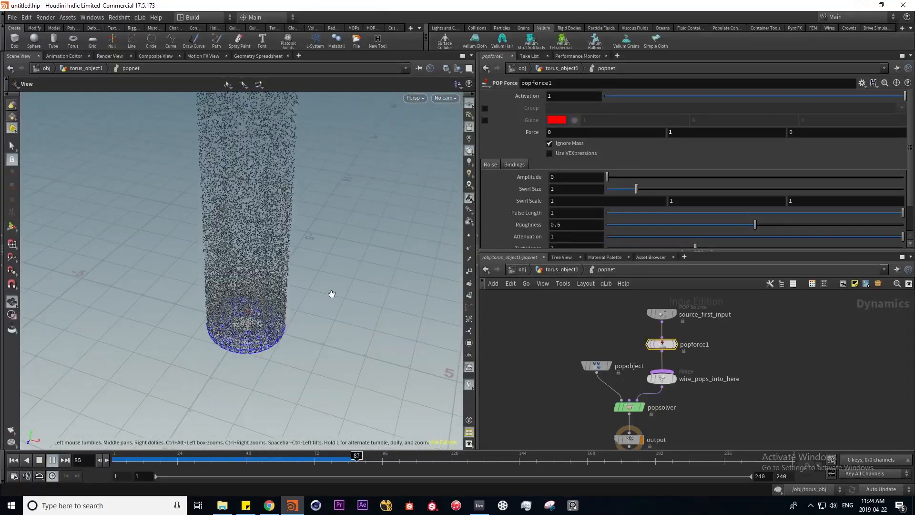
pyautogui.moveTo(332, 294)
pyautogui.keyDown('alt'); pyautogui.mouseDown(button='right')
pyautogui.moveTo(268, 310)
pyautogui.moveTo(331, 292)
pyautogui.mouseUp(button='right'); pyautogui.keyUp('alt')
pyautogui.keyDown('alt'); pyautogui.moveTo(331, 292); pyautogui.dragTo(284, 295, button='middle'); pyautogui.keyUp('alt')
pyautogui.keyDown('alt'); pyautogui.moveTo(284, 295); pyautogui.dragTo(316, 277, button='right'); pyautogui.keyUp('alt')
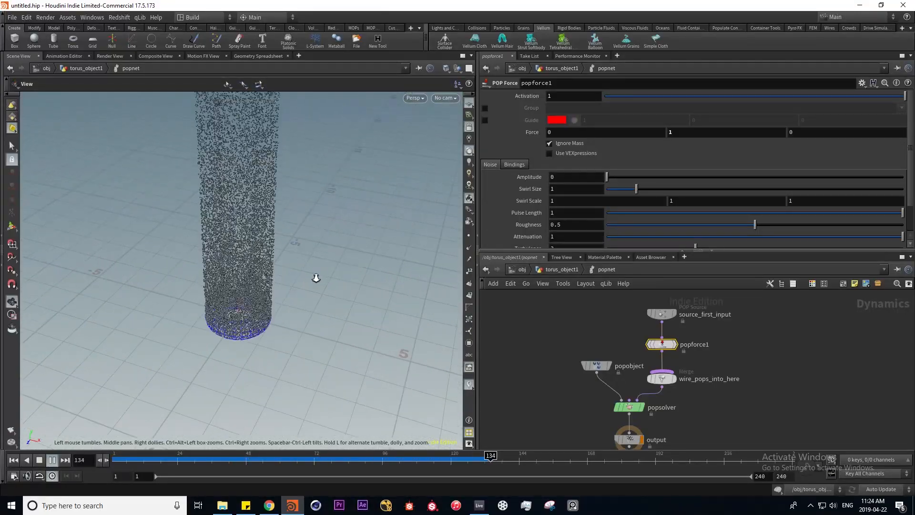
pyautogui.press('Return')
# Step: Try a noise amplitude of 1.16, swirl size of 2.09 and turbulence of 6 on popforce1 during playback
pyautogui.moveTo(607, 176); pyautogui.dragTo(642, 179)
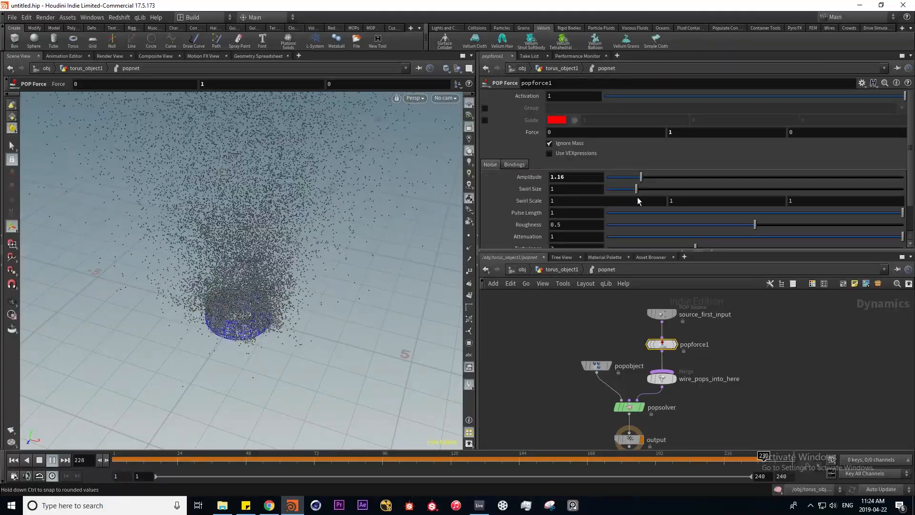
pyautogui.moveTo(638, 189); pyautogui.dragTo(668, 187)
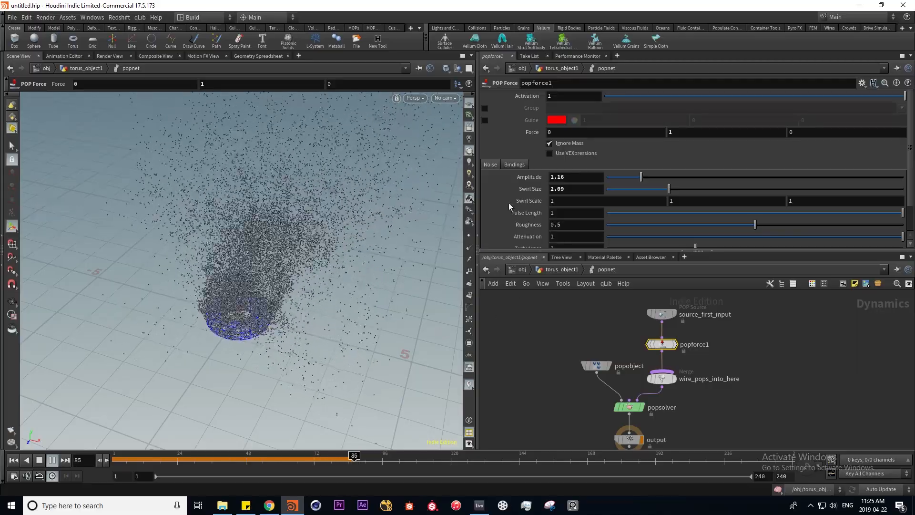
pyautogui.scroll(-1, 520, 209)
pyautogui.scroll(-1, 572, 214)
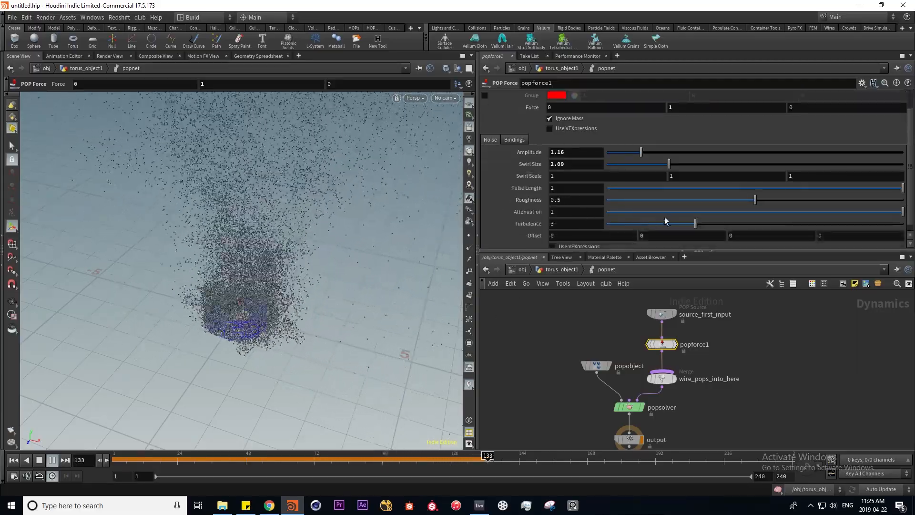
pyautogui.moveTo(695, 223); pyautogui.dragTo(780, 225)
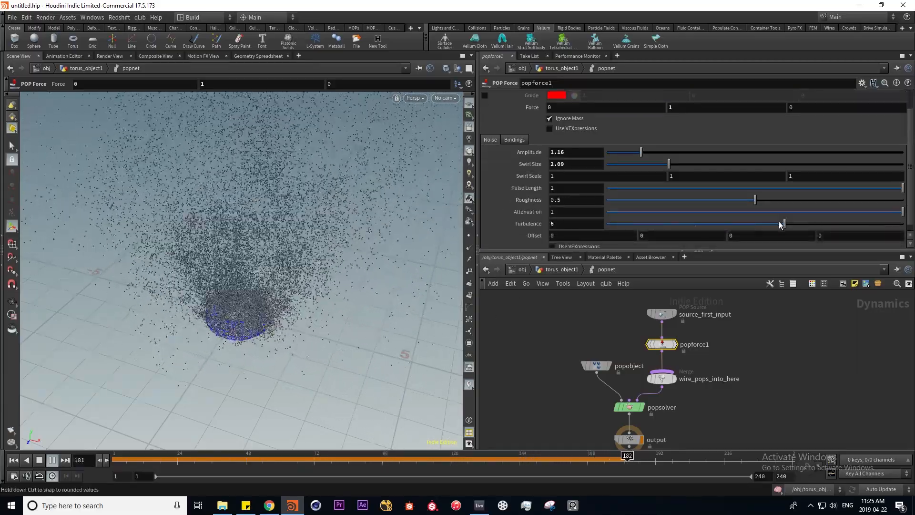
pyautogui.keyDown('alt'); pyautogui.moveTo(353, 293); pyautogui.dragTo(470, 273, button='right'); pyautogui.keyUp('alt')
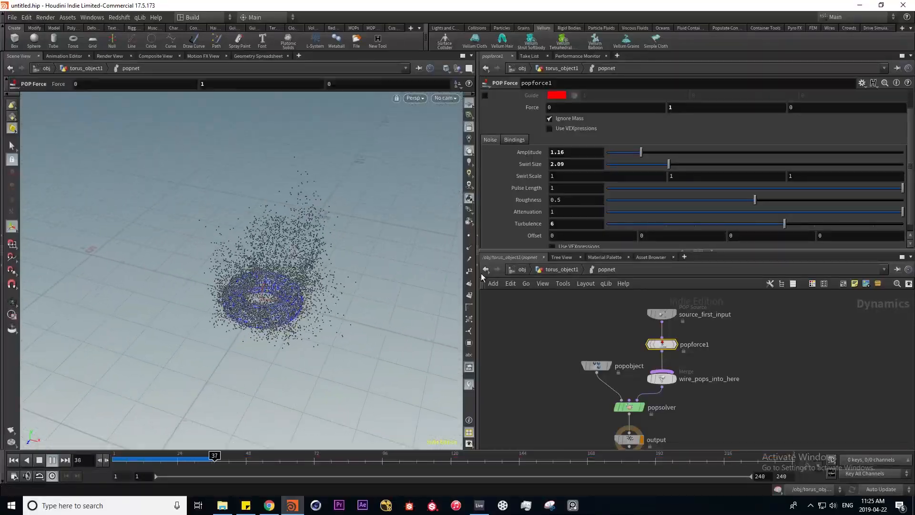
# Step: Set popforce1's turbulence to 3, amplitude to 0.84 and swirl size to 1.51, check the playback, and rewind to the first frame
pyautogui.click(696, 224)
pyautogui.moveTo(641, 151)
pyautogui.mouseDown()
pyautogui.moveTo(632, 150)
pyautogui.moveTo(651, 163)
pyautogui.mouseUp()
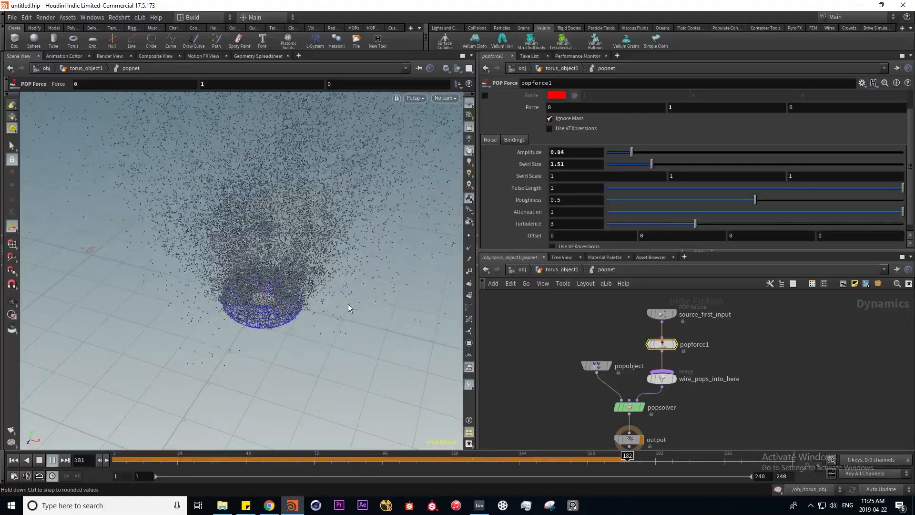
pyautogui.moveTo(562, 390)
pyautogui.mouseDown(button='middle')
pyautogui.moveTo(540, 357)
pyautogui.moveTo(553, 386)
pyautogui.mouseUp(button='middle')
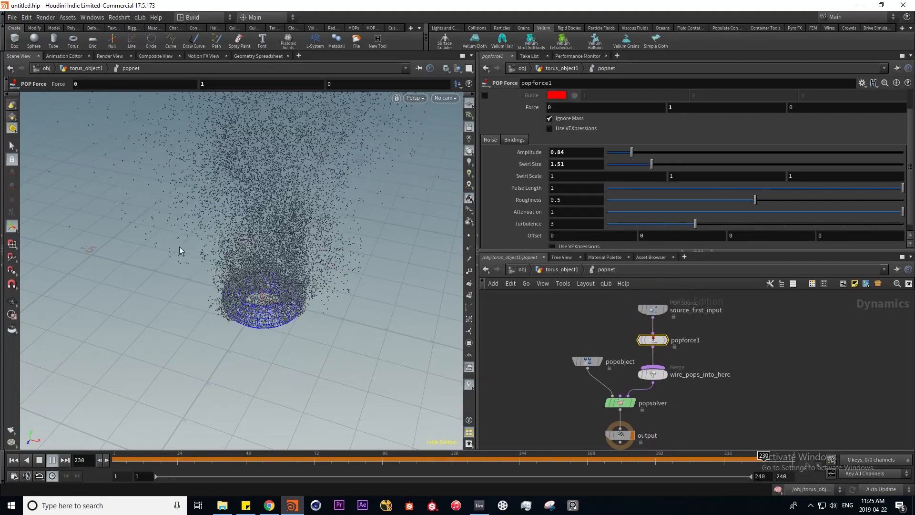
pyautogui.click(41, 461)
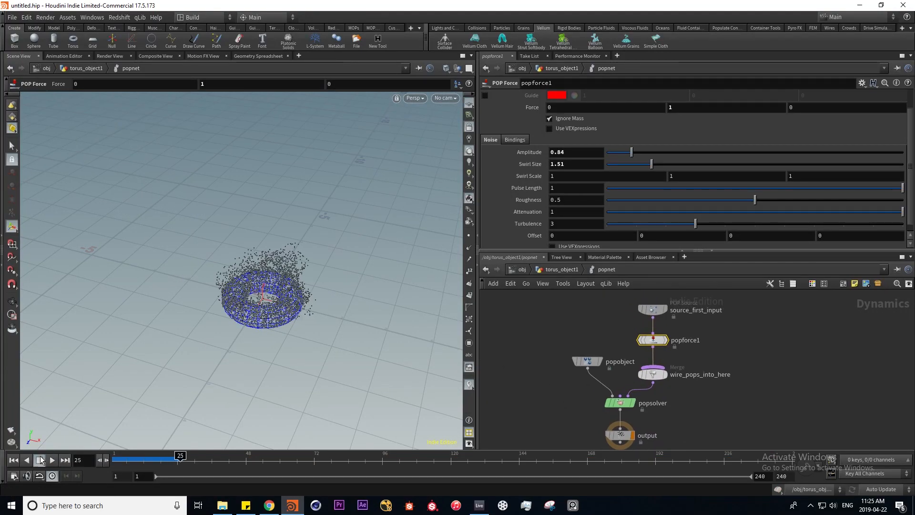
pyautogui.click(13, 461)
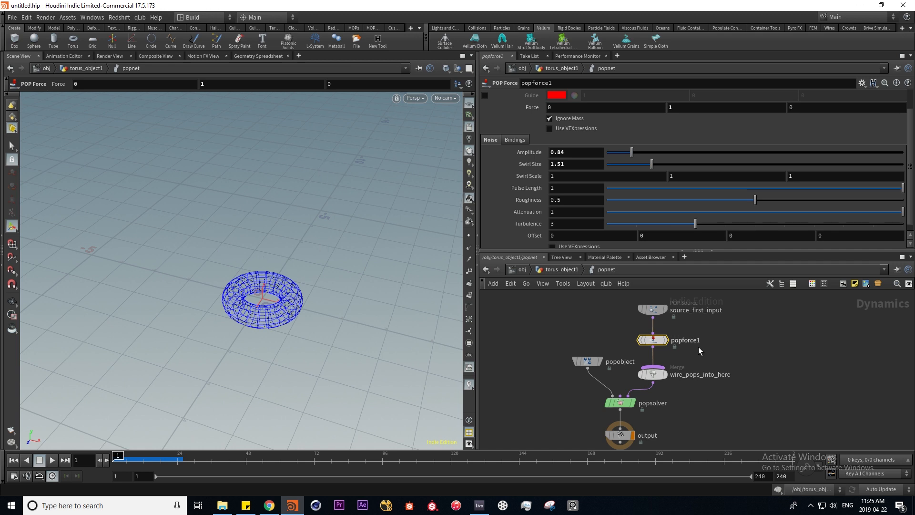
# Step: Return to the torus_object1 network and add a Box node beside torus1
pyautogui.moveTo(591, 364); pyautogui.dragTo(593, 362)
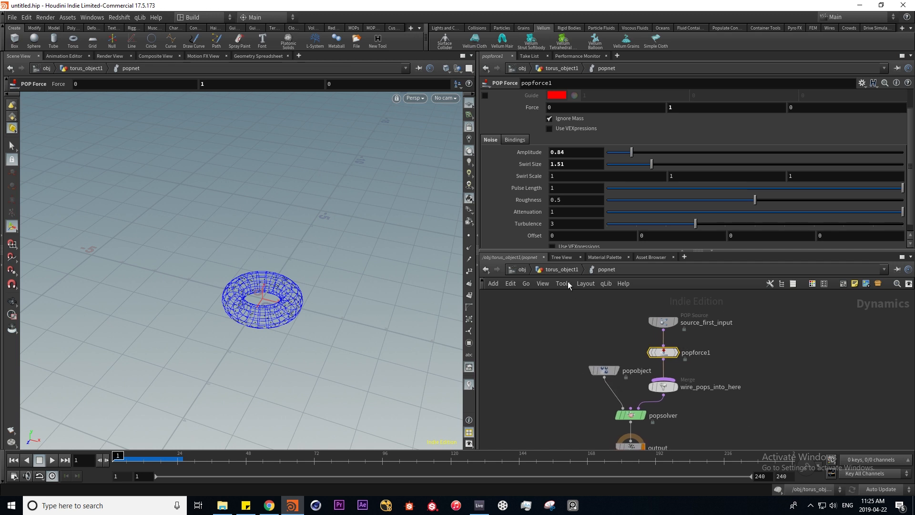
pyautogui.click(560, 269)
pyautogui.moveTo(574, 334); pyautogui.dragTo(563, 384, button='middle')
pyautogui.moveTo(606, 359); pyautogui.dragTo(572, 362)
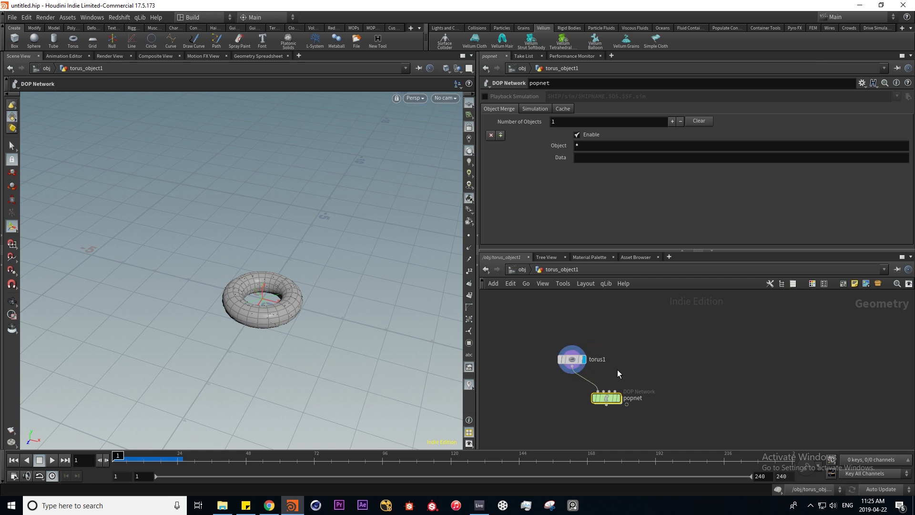
pyautogui.click(513, 270)
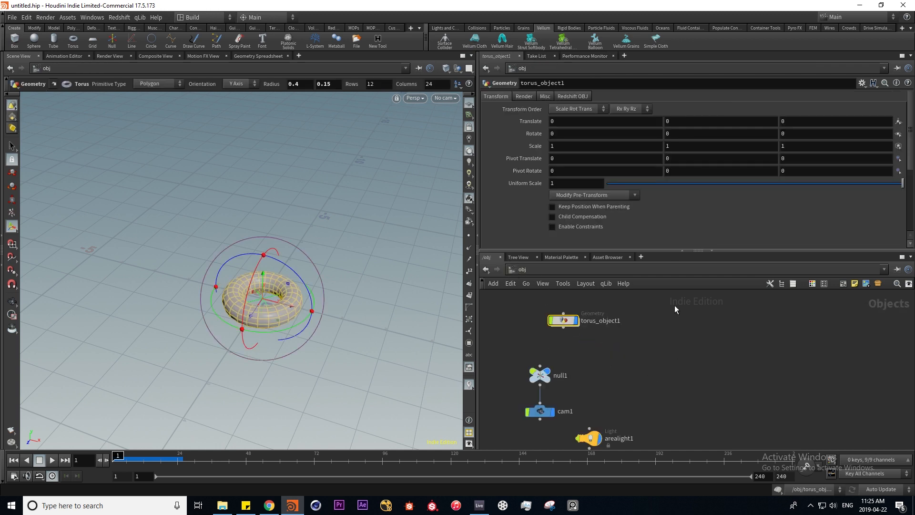
pyautogui.doubleClick(563, 320)
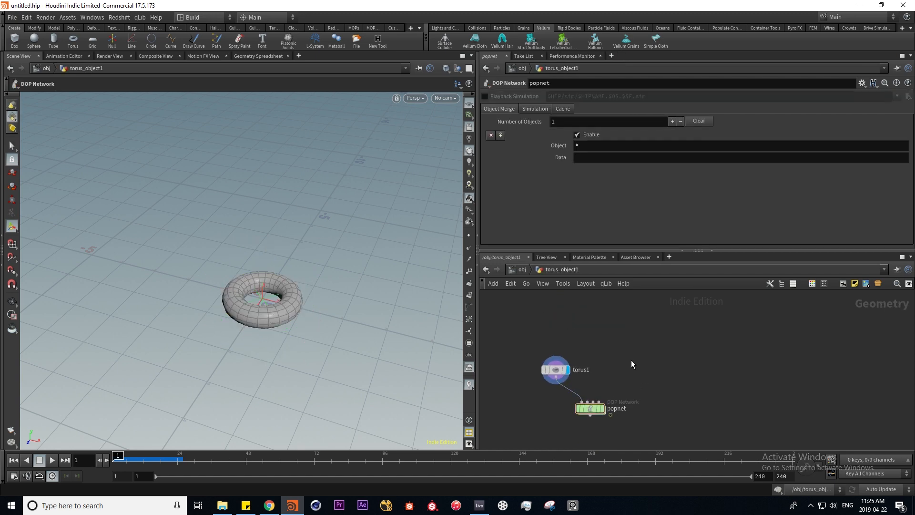
pyautogui.press('Tab')
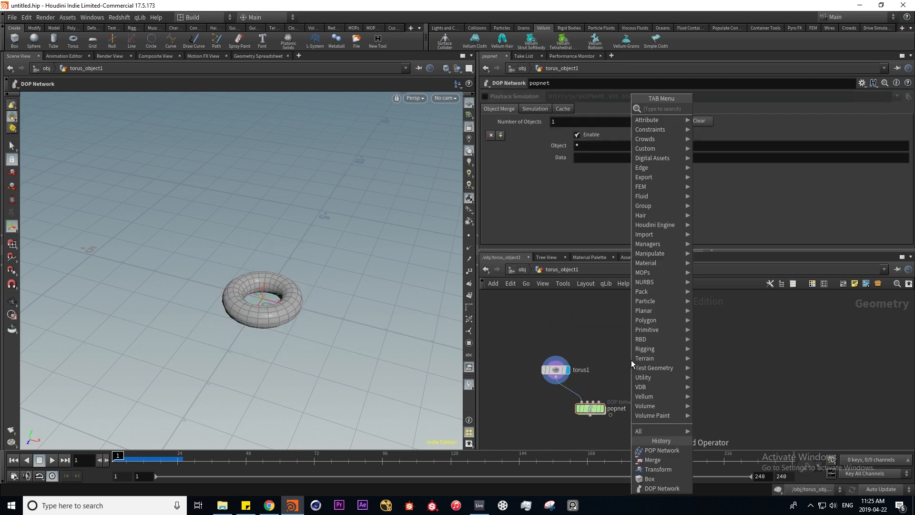
pyautogui.write('bo')
pyautogui.press('Down')
pyautogui.press('Down')
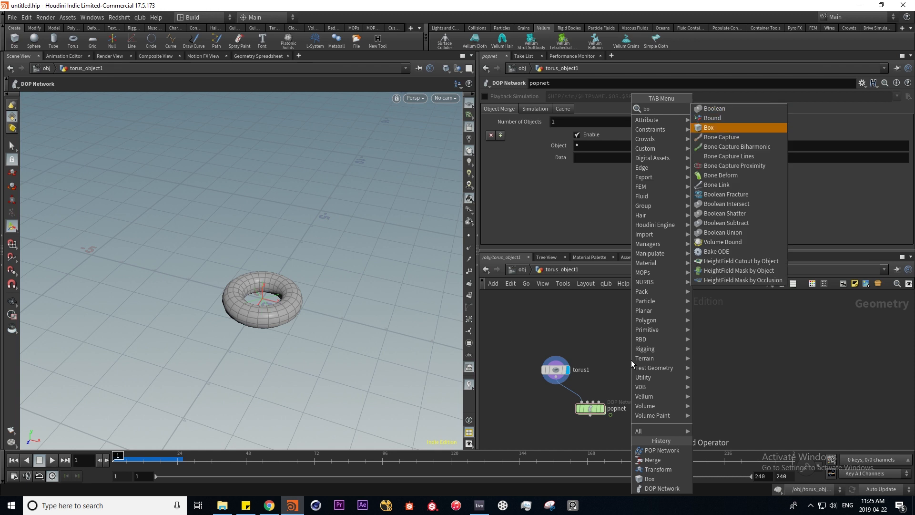
pyautogui.press('Return')
pyautogui.click(631, 359)
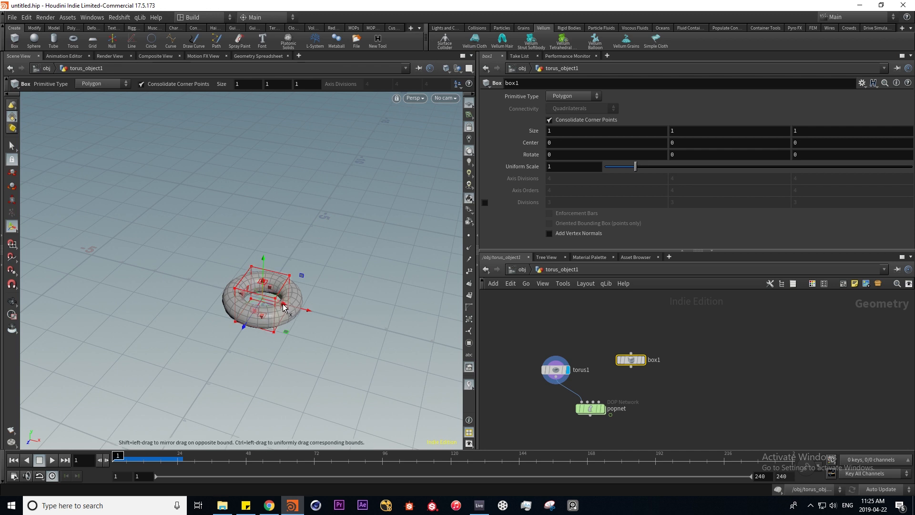
# Step: Widen box1 to about 6.48 in X and 7.76 in Z, and raise its center to about Y 3.05 above the torus
pyautogui.moveTo(283, 306); pyautogui.dragTo(366, 325)
pyautogui.moveTo(256, 313); pyautogui.dragTo(210, 377)
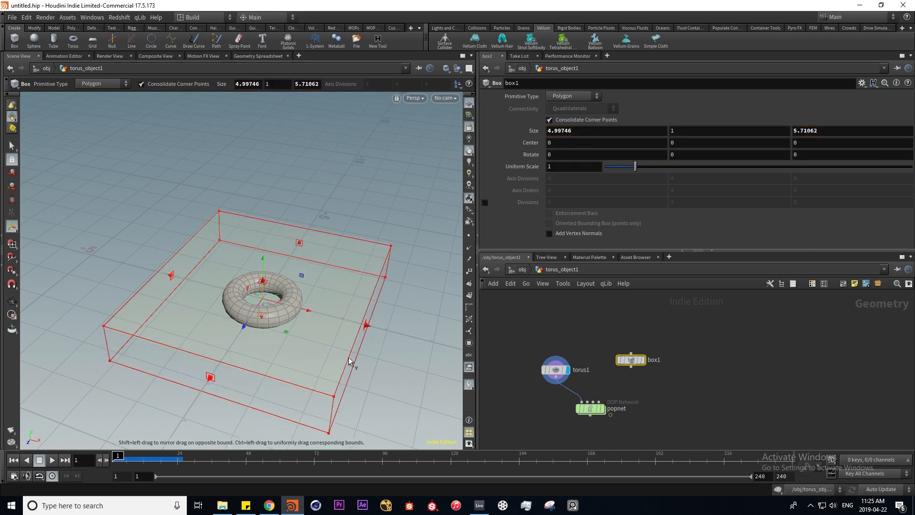
pyautogui.keyDown('alt'); pyautogui.moveTo(300, 361); pyautogui.dragTo(242, 165); pyautogui.keyUp('alt')
pyautogui.keyDown('alt'); pyautogui.moveTo(231, 303); pyautogui.dragTo(203, 339); pyautogui.keyUp('alt')
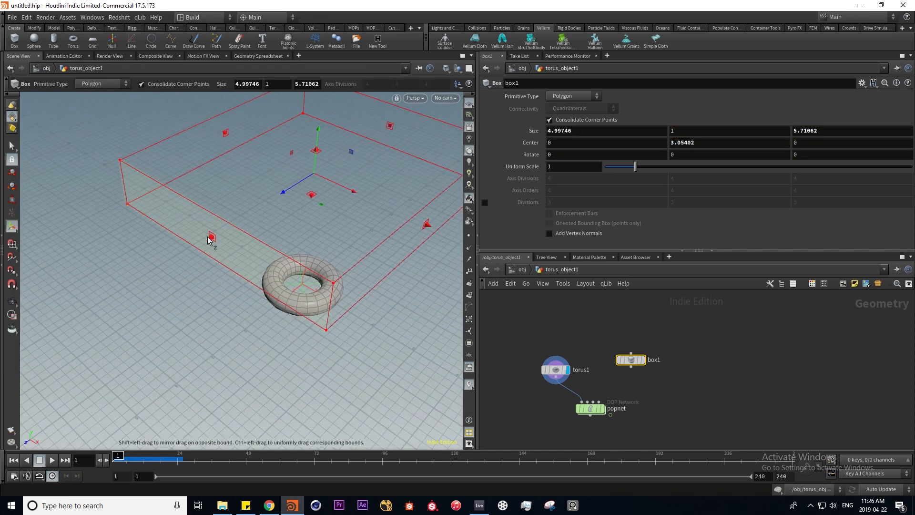
pyautogui.moveTo(208, 240); pyautogui.dragTo(167, 265)
pyautogui.keyDown('shift'); pyautogui.moveTo(430, 230); pyautogui.dragTo(469, 249); pyautogui.keyUp('shift')
pyautogui.keyDown('alt'); pyautogui.moveTo(255, 377); pyautogui.dragTo(266, 347); pyautogui.keyUp('alt')
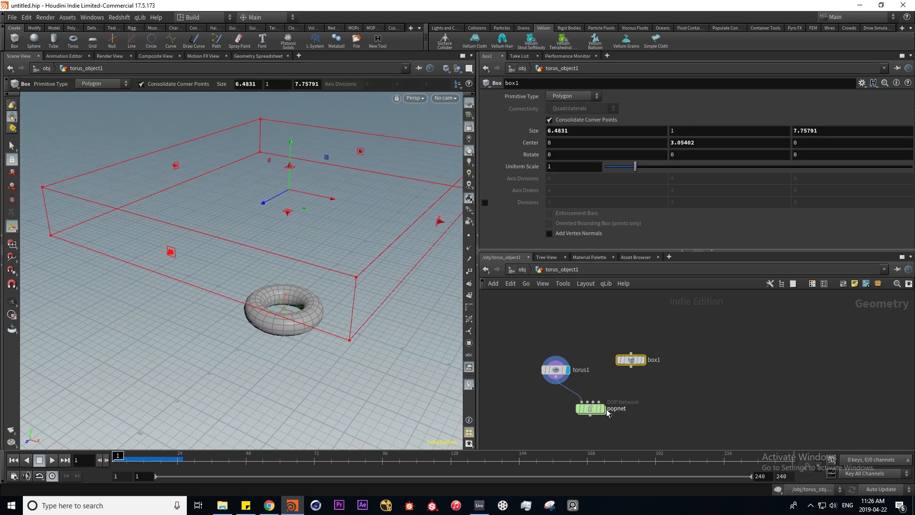
# Step: Inside popnet, add a Static Object node beside popobject
pyautogui.doubleClick(596, 410)
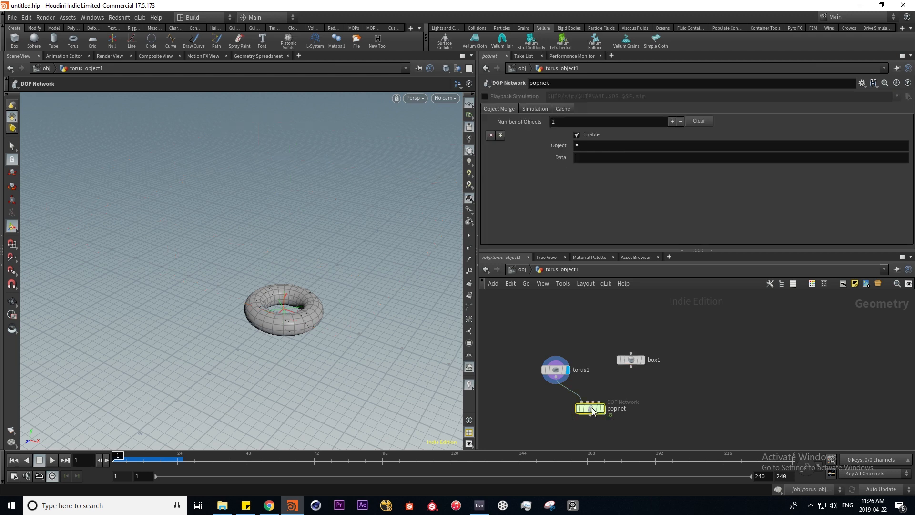
pyautogui.moveTo(644, 361); pyautogui.dragTo(650, 356)
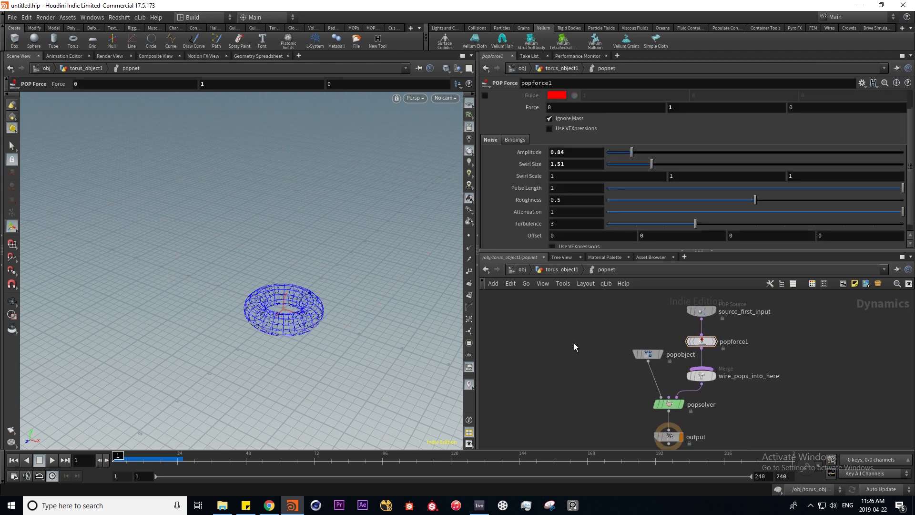
pyautogui.press('Tab')
pyautogui.write('stat')
pyautogui.press('Return')
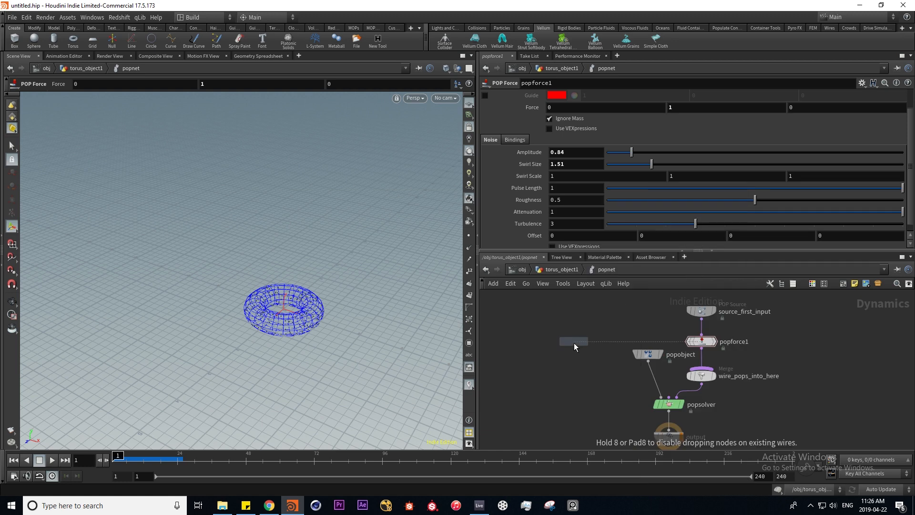
pyautogui.click(574, 342)
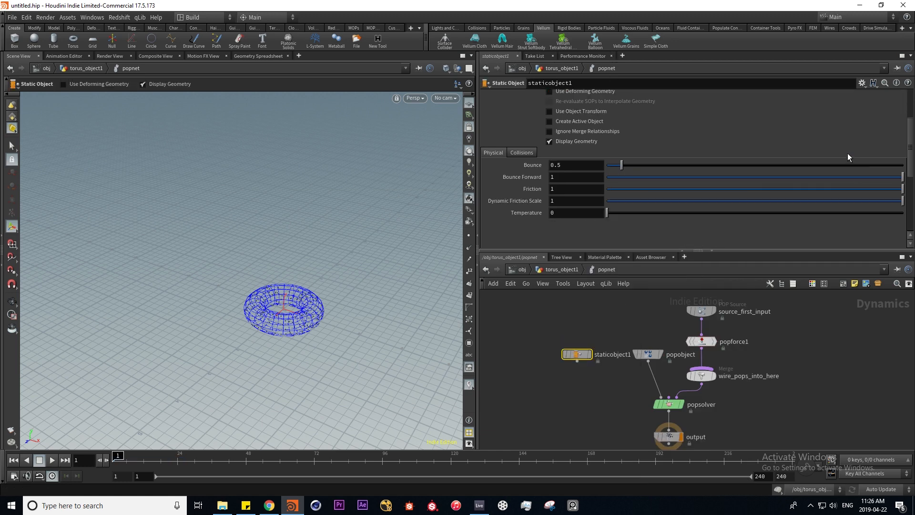
# Step: Set staticobject1's SOP Path to /obj/torus_object1/box1
pyautogui.scroll(3, 848, 158)
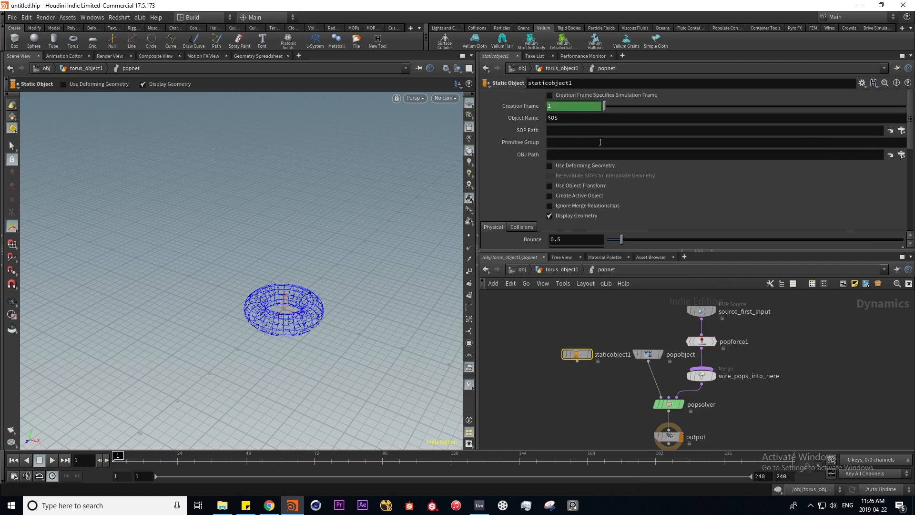
pyautogui.click(901, 131)
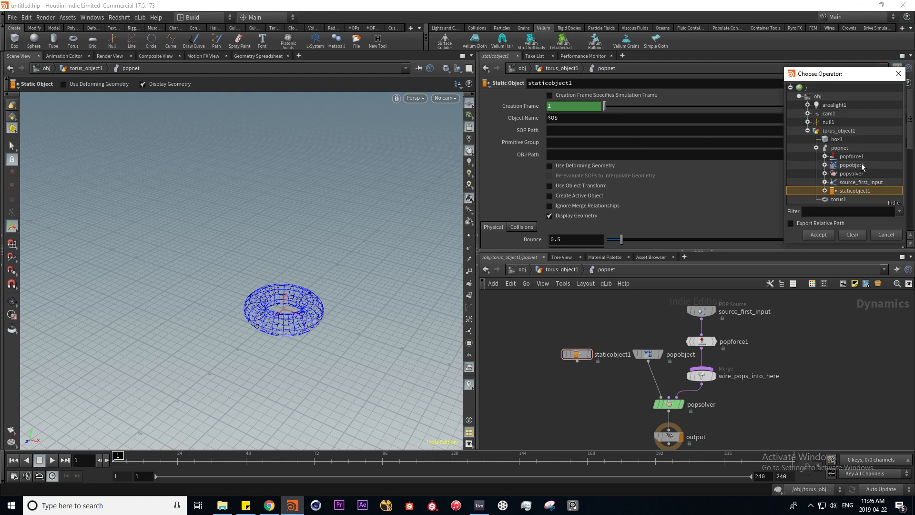
pyautogui.doubleClick(838, 140)
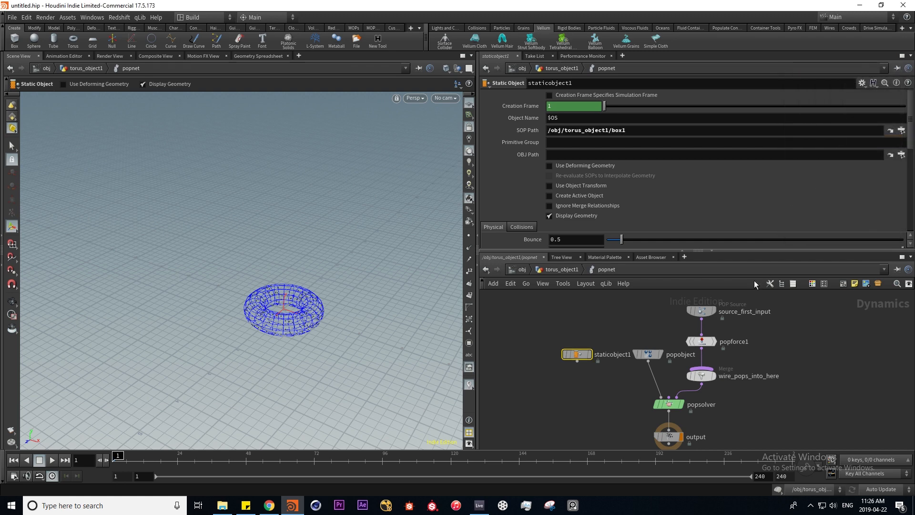
# Step: Insert a Merge node between popsolver and output
pyautogui.moveTo(636, 413); pyautogui.dragTo(622, 373, button='middle')
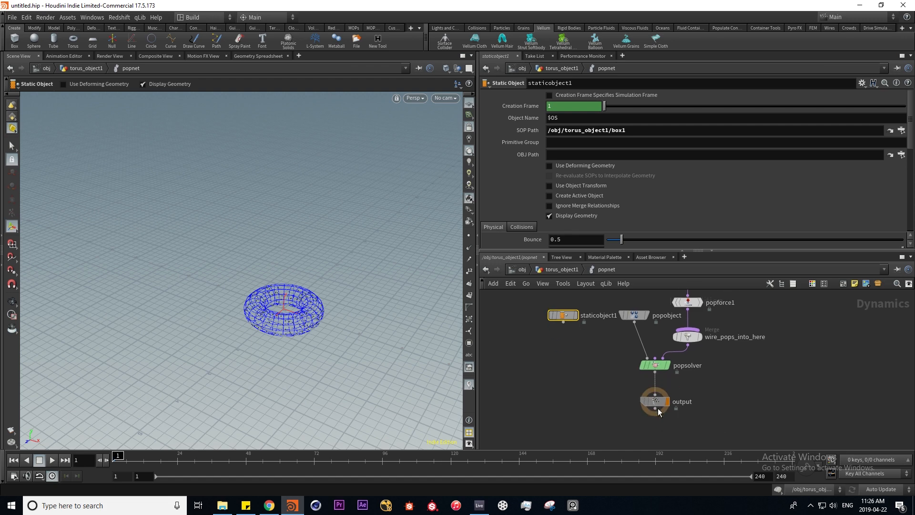
pyautogui.press('Tab')
pyautogui.write('mer')
pyautogui.press('Return')
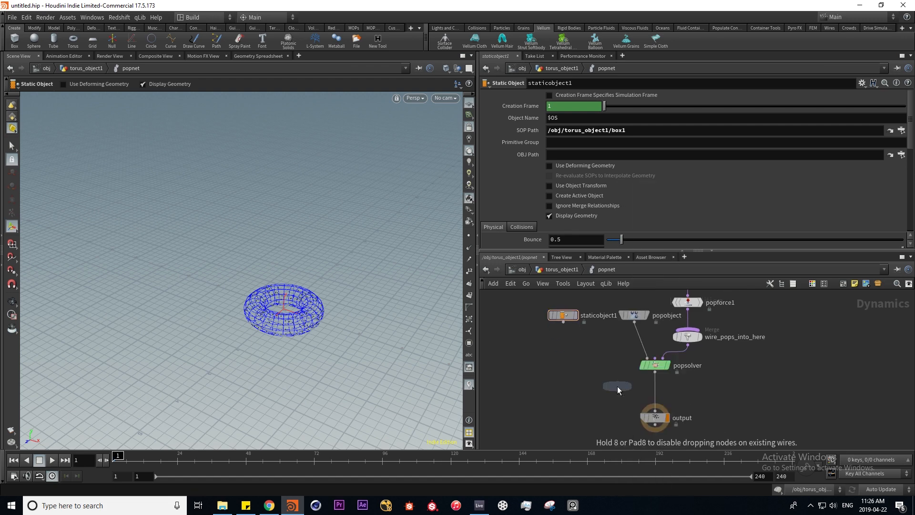
pyautogui.click(655, 395)
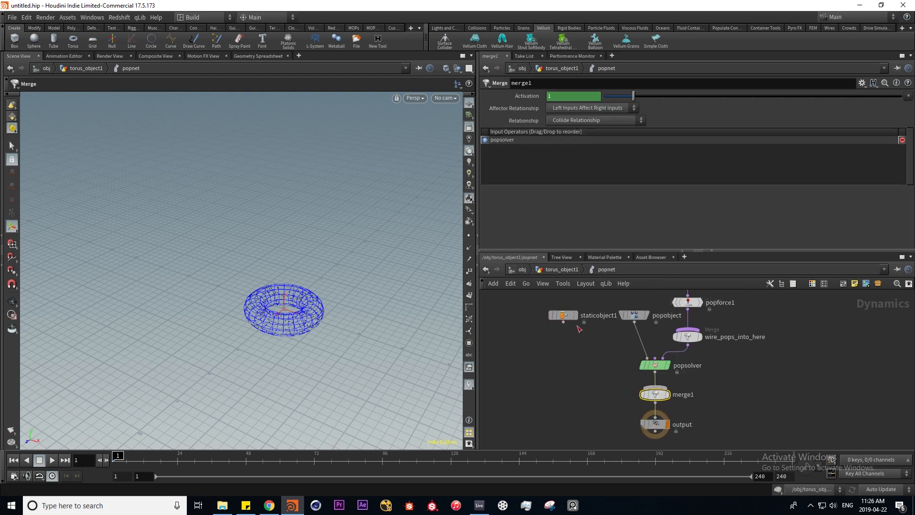
# Step: Wire staticobject1 into merge1 and reverse the merge's input order so staticobject1 comes before popsolver
pyautogui.moveTo(564, 322); pyautogui.dragTo(659, 406)
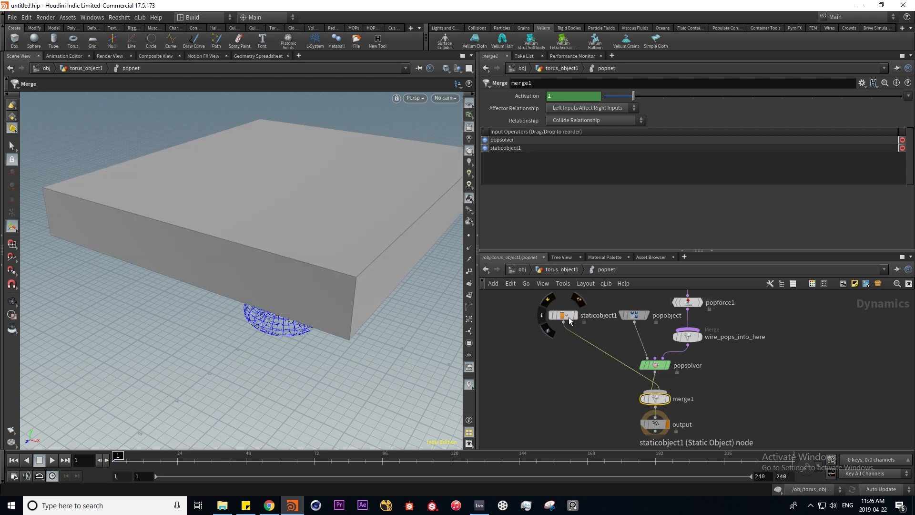
pyautogui.moveTo(659, 404)
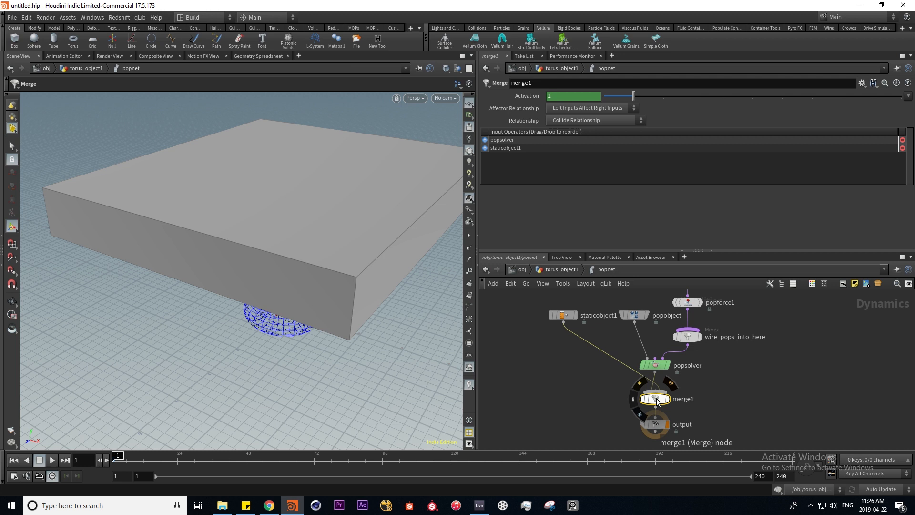
pyautogui.hotkey('shift', 'r')
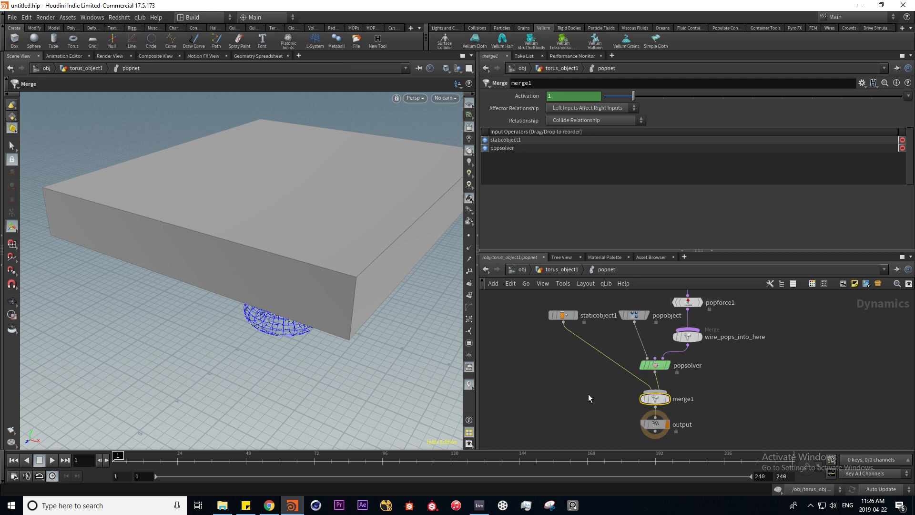
# Step: Play back the simulation to check how the rising particles interact with the static box above the torus
pyautogui.keyDown('alt'); pyautogui.moveTo(300, 363); pyautogui.dragTo(338, 307); pyautogui.keyUp('alt')
pyautogui.click(52, 460)
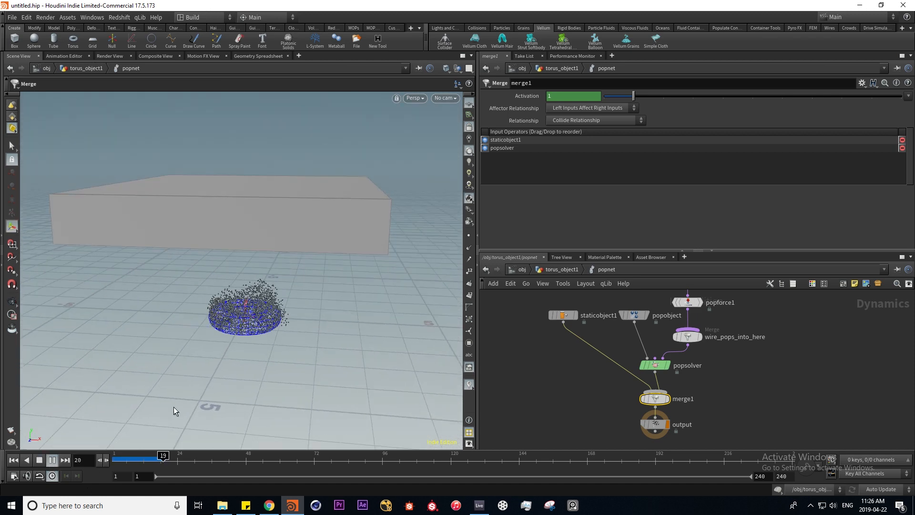
pyautogui.press('Escape')
pyautogui.moveTo(188, 367); pyautogui.dragTo(198, 413)
pyautogui.keyDown('alt'); pyautogui.moveTo(260, 213); pyautogui.dragTo(203, 239, button='right'); pyautogui.keyUp('alt')
pyautogui.keyDown('alt'); pyautogui.moveTo(274, 282); pyautogui.dragTo(283, 253); pyautogui.keyUp('alt')
pyautogui.click(52, 460)
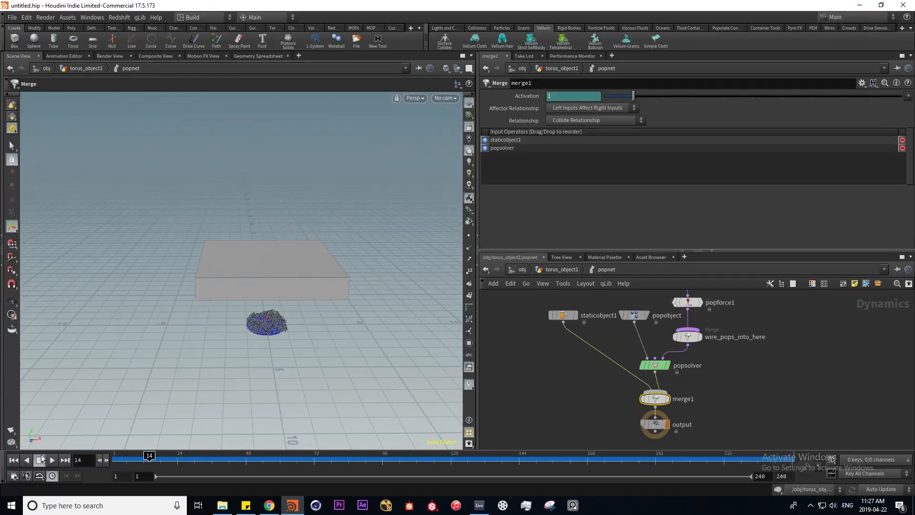